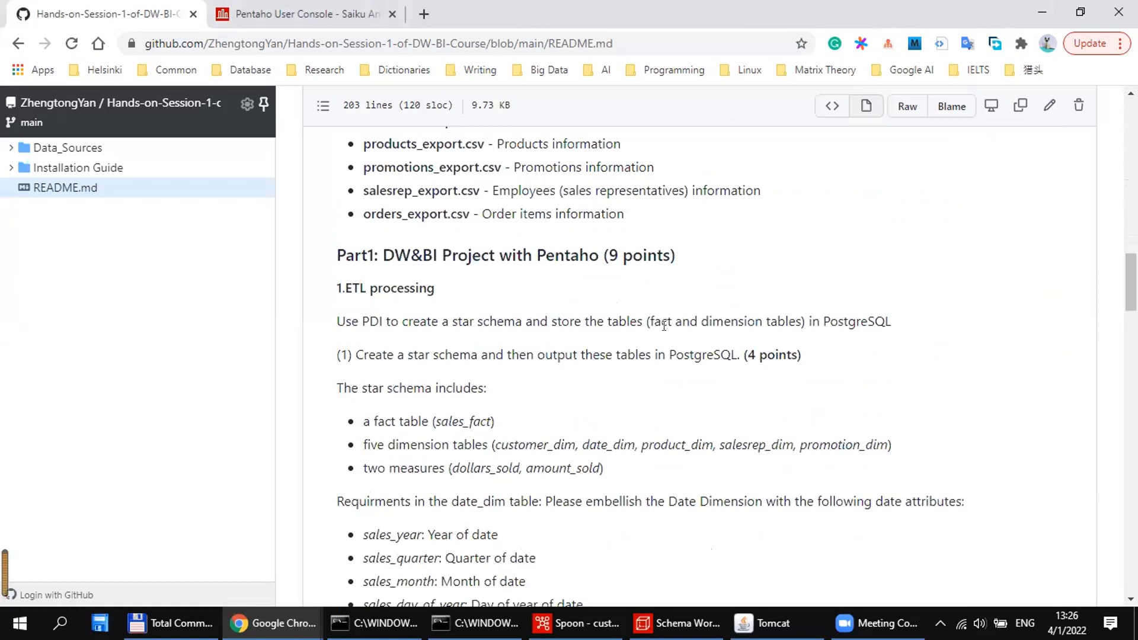
Read the README's ETL requirements for the star schema, covering the fact table, five dimension tables, two measures and date attributes.
{"action": "left_click_drag", "start_coordinate": [408, 354], "coordinate": [685, 355]}
{"action": "left_click", "coordinate": [556, 354]}
{"action": "left_click", "coordinate": [685, 355]}
{"action": "mouse_move", "coordinate": [1131, 283]}
{"action": "left_mouse_down"}
{"action": "mouse_move", "coordinate": [1130, 324]}
{"action": "mouse_move", "coordinate": [1131, 299]}
{"action": "left_mouse_up"}
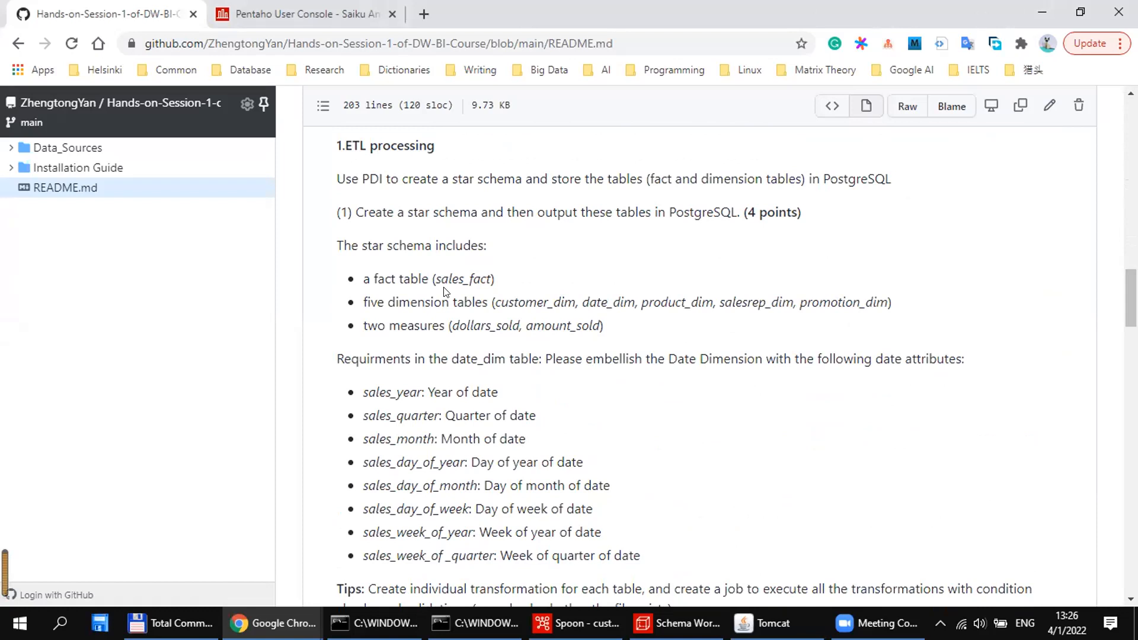
{"action": "left_click_drag", "start_coordinate": [364, 279], "coordinate": [495, 314]}
{"action": "left_click", "coordinate": [395, 279]}
{"action": "left_click", "coordinate": [467, 301]}
{"action": "left_click_drag", "start_coordinate": [385, 302], "coordinate": [489, 294]}
{"action": "left_click", "coordinate": [382, 278]}
{"action": "left_click_drag", "start_coordinate": [407, 277], "coordinate": [420, 278]}
{"action": "left_click", "coordinate": [411, 279]}
{"action": "left_click_drag", "start_coordinate": [369, 275], "coordinate": [463, 294]}
{"action": "left_click", "coordinate": [407, 291]}
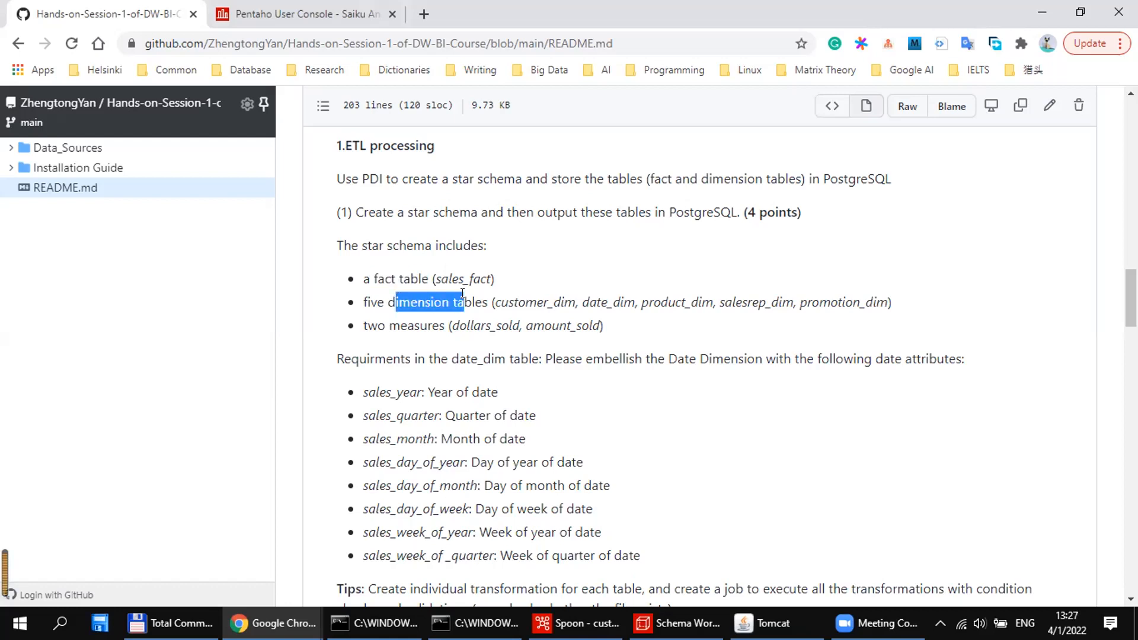
{"action": "left_click", "coordinate": [464, 293]}
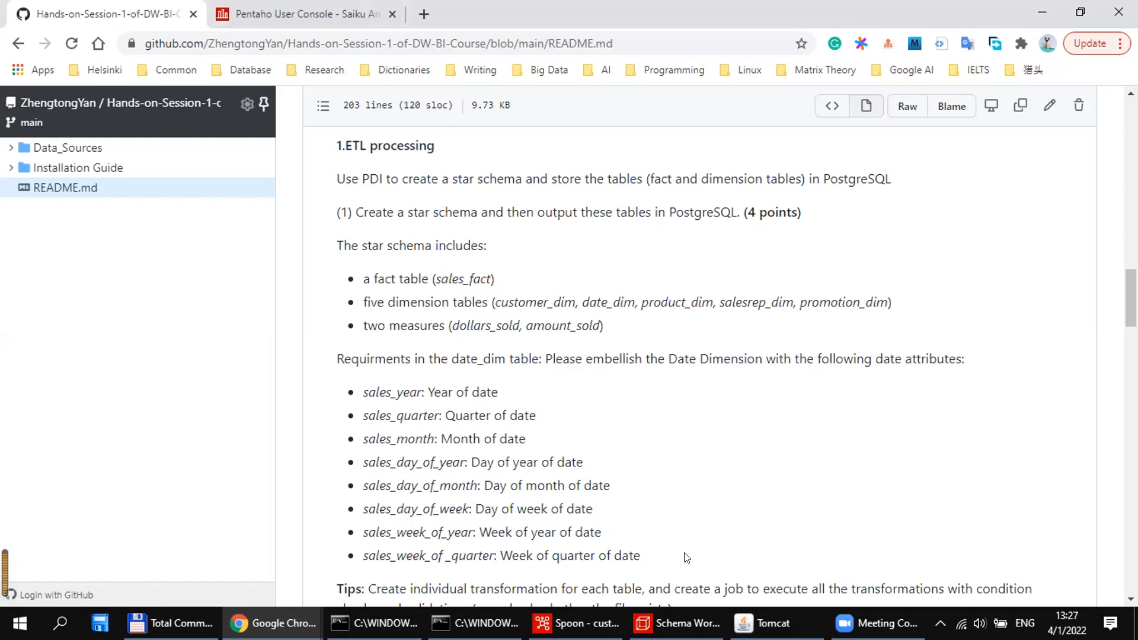
Switch to Spoon and examine the orders_import_transform flow through to its Load Sales Fact table step.
{"action": "left_click", "coordinate": [575, 622]}
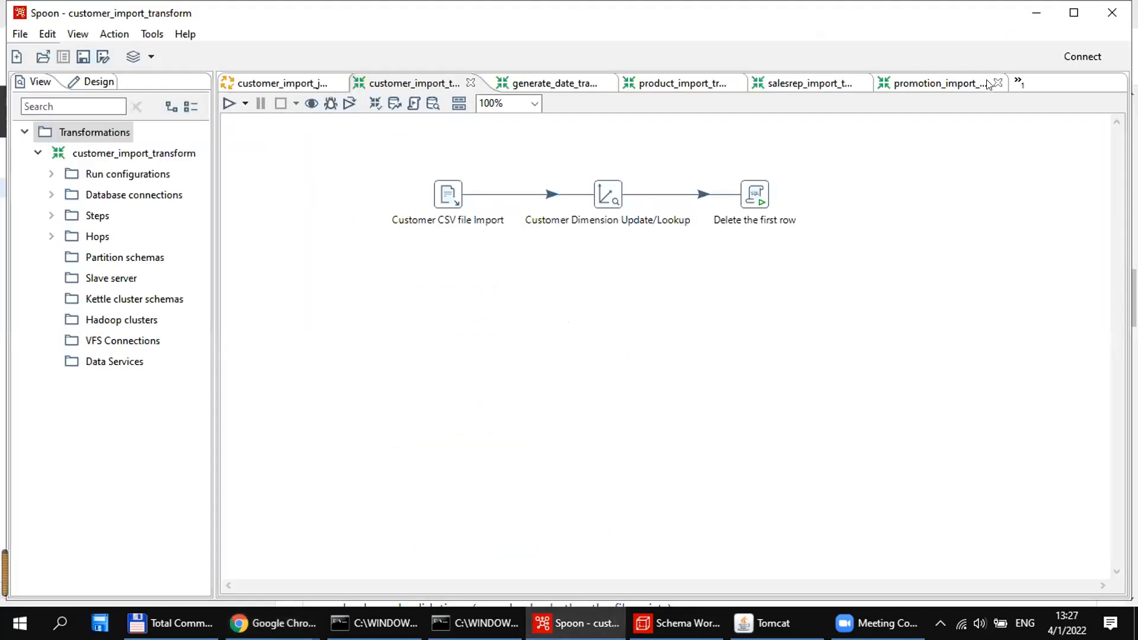
{"action": "left_click", "coordinate": [1018, 82]}
{"action": "left_click", "coordinate": [1022, 103]}
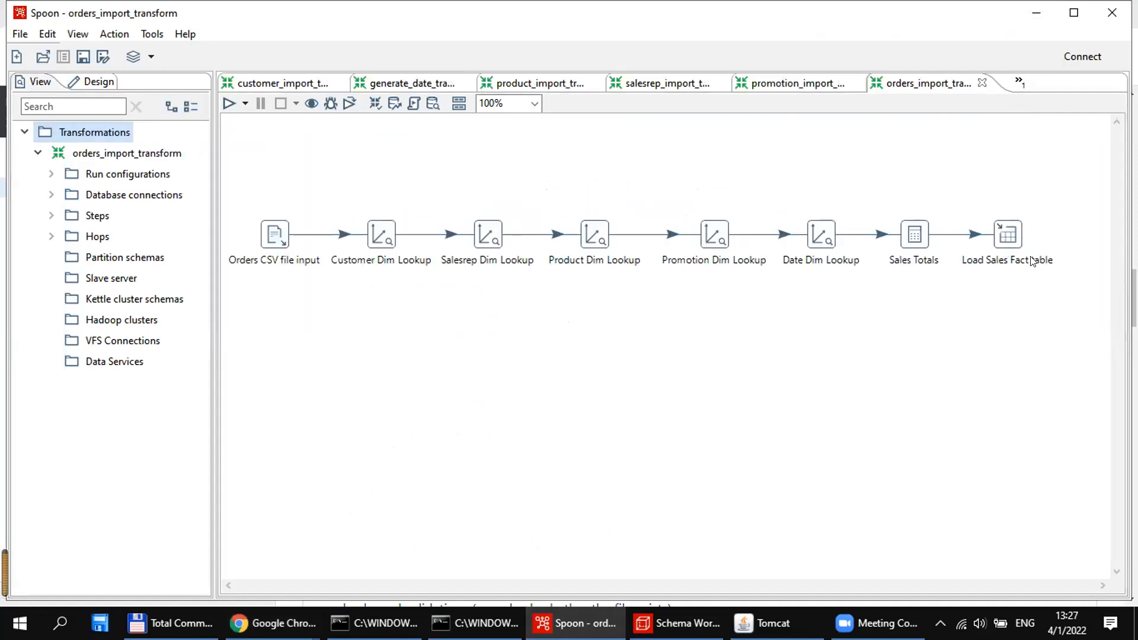
{"action": "mouse_move", "coordinate": [1009, 237]}
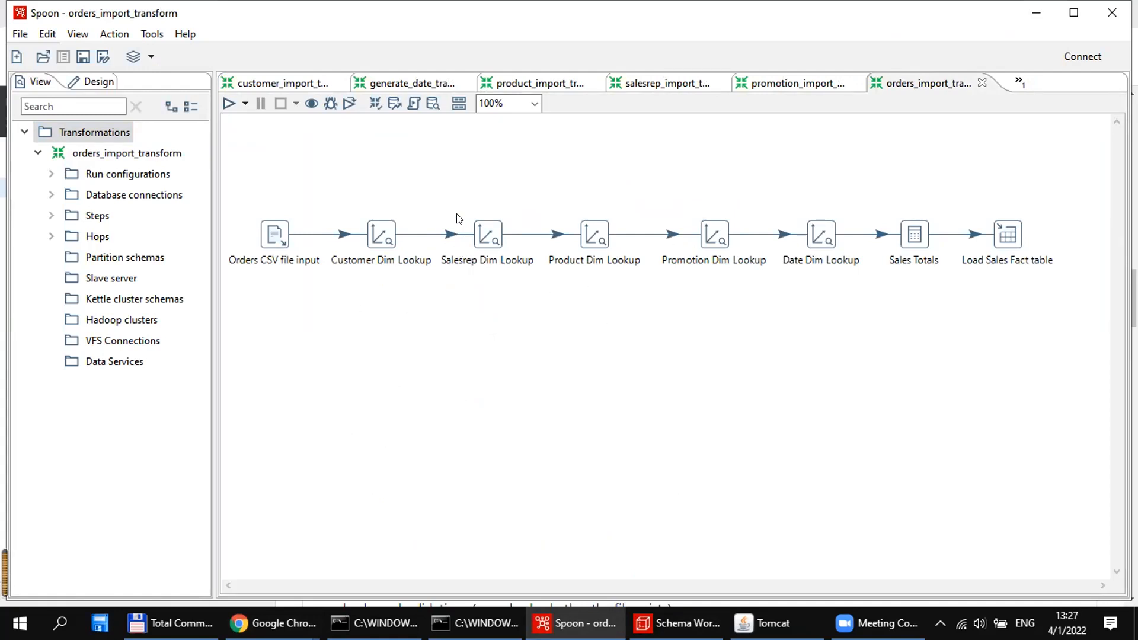
Examine the customer_import_transform flow from the CSV import through the dimension lookup to the Delete the first row step.
{"action": "left_click", "coordinate": [260, 88]}
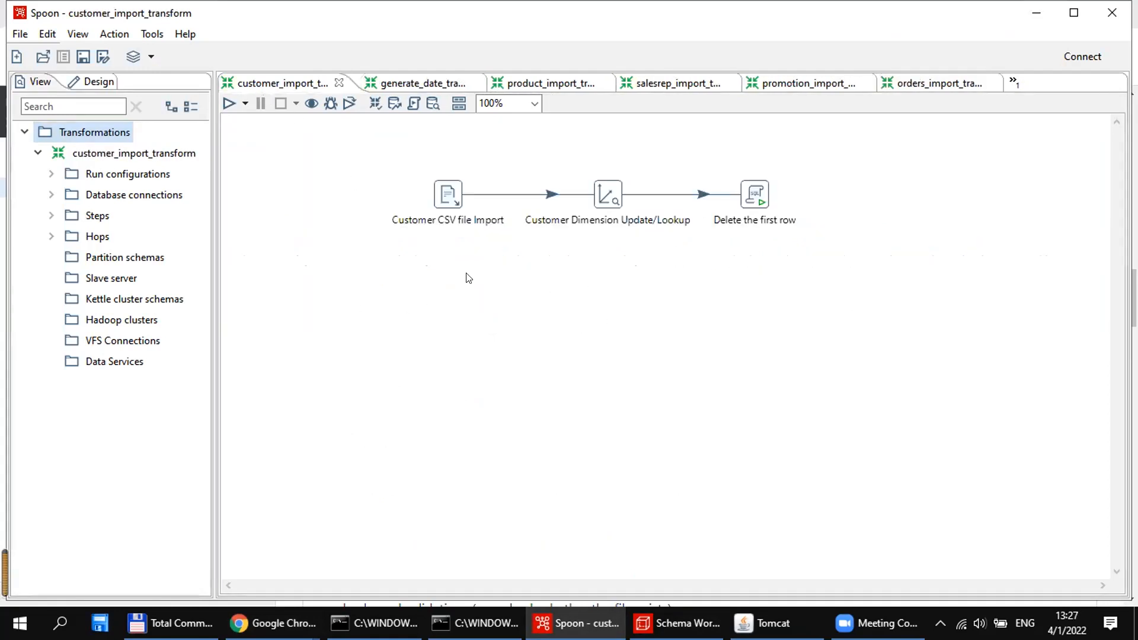
{"action": "left_click_drag", "start_coordinate": [393, 281], "coordinate": [764, 190]}
{"action": "left_click", "coordinate": [740, 259]}
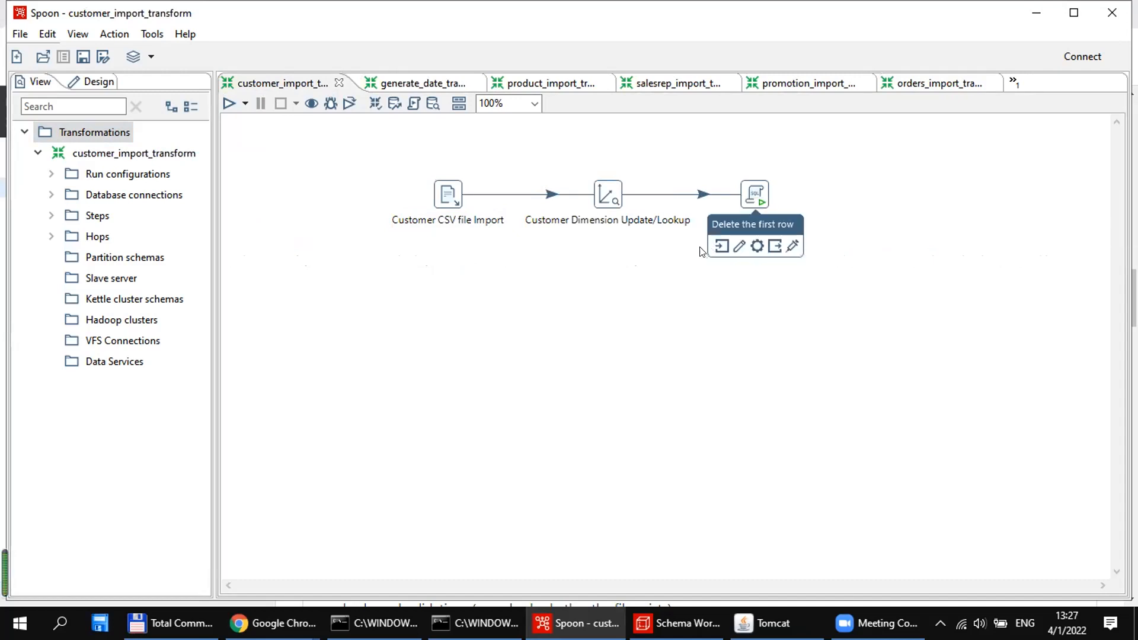
{"action": "mouse_move", "coordinate": [614, 197]}
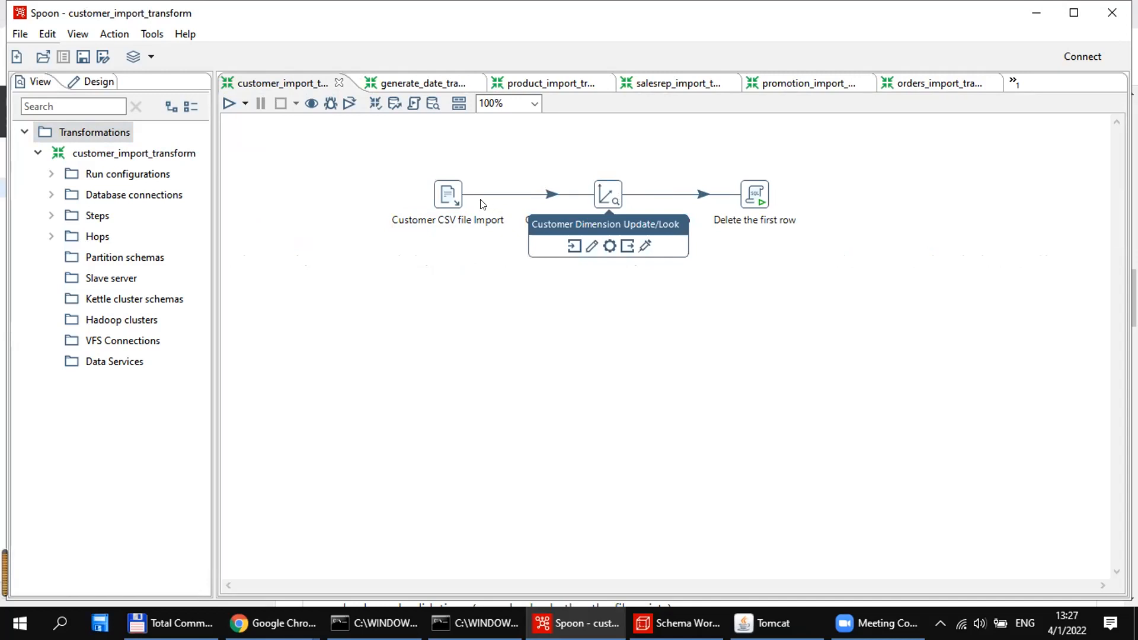
{"action": "mouse_move", "coordinate": [447, 198]}
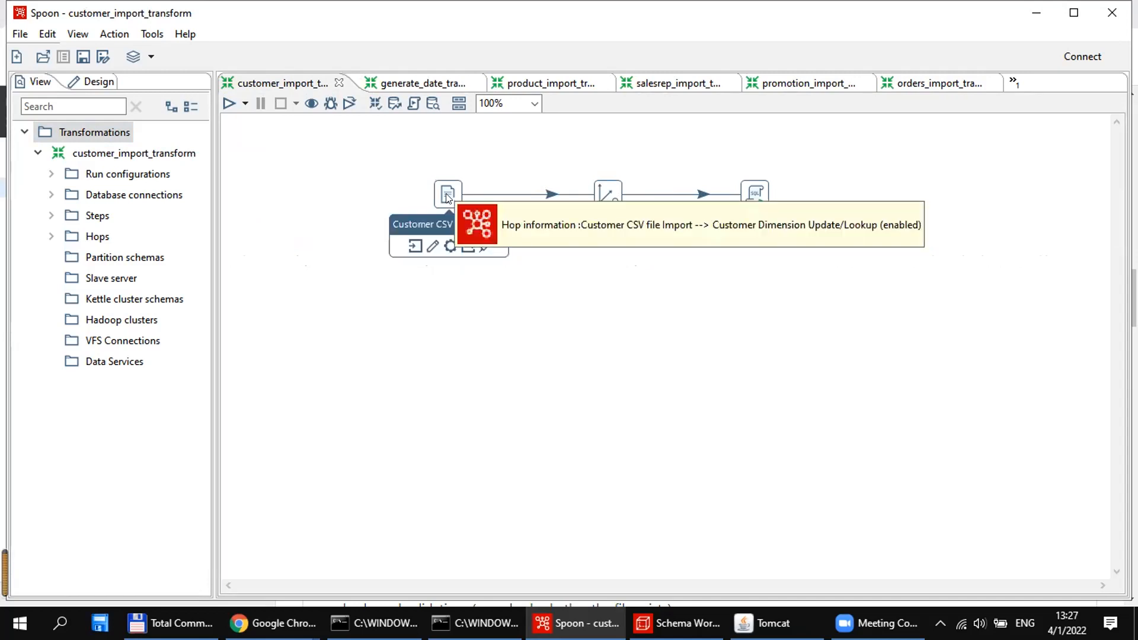
{"action": "mouse_move", "coordinate": [750, 198]}
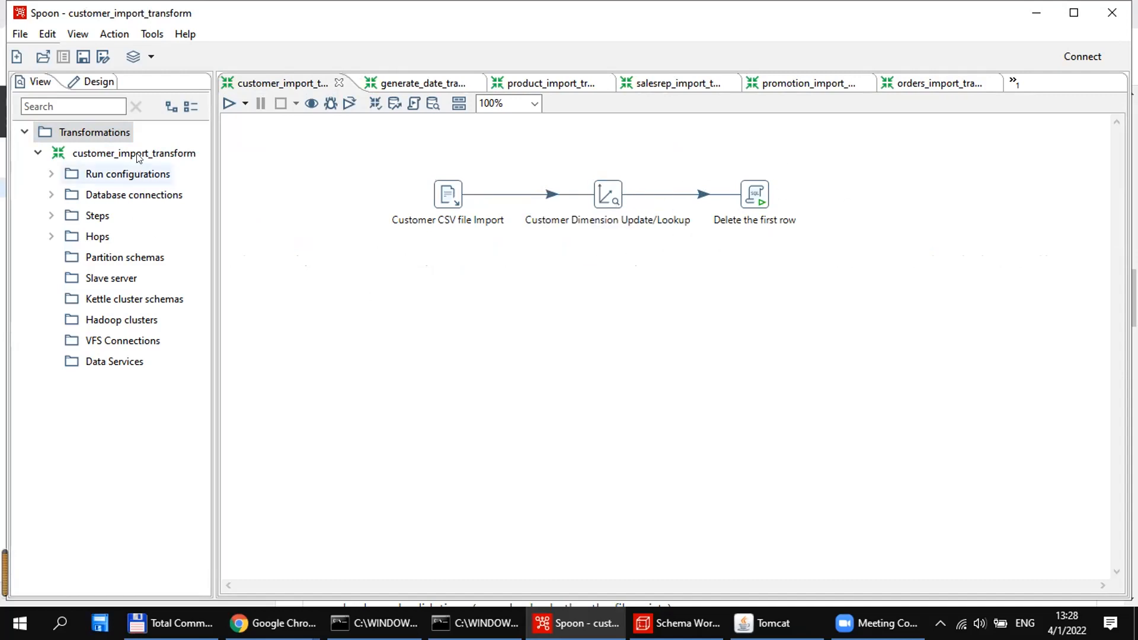
Place an Execute SQL script step from the Scripting category in customer_import_transform and delete it again.
{"action": "left_click", "coordinate": [109, 85]}
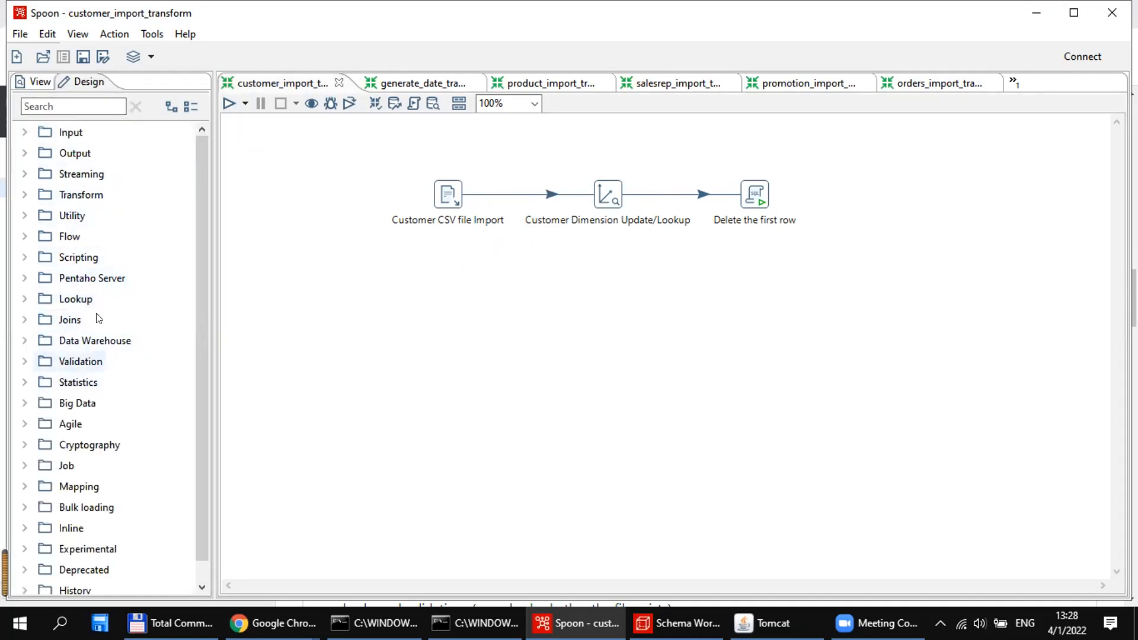
{"action": "left_click", "coordinate": [26, 258]}
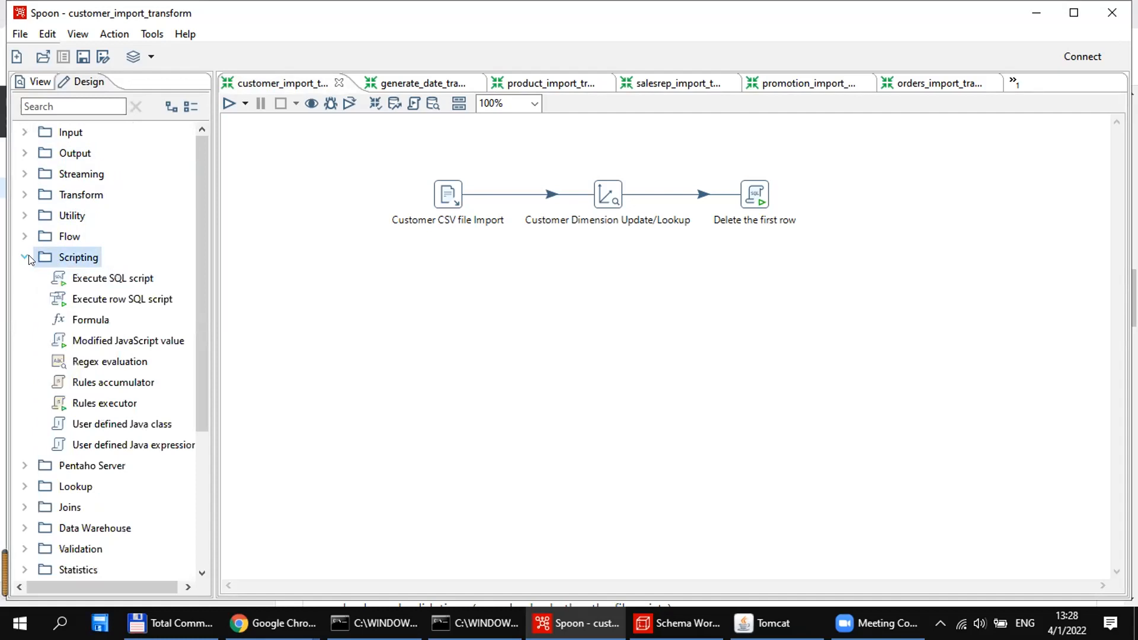
{"action": "left_click_drag", "start_coordinate": [95, 284], "coordinate": [751, 298]}
{"action": "key", "text": "Delete"}
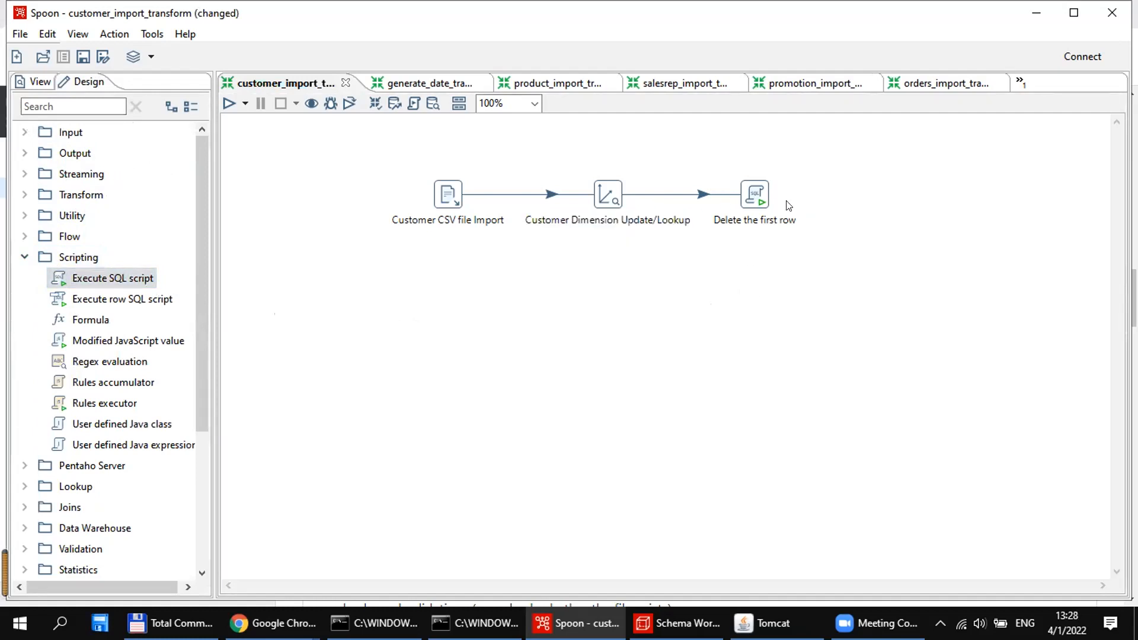
Review the SQL script and parameter fields of the Delete the first row step in customer_import_transform, and close it unchanged.
{"action": "left_click", "coordinate": [749, 192]}
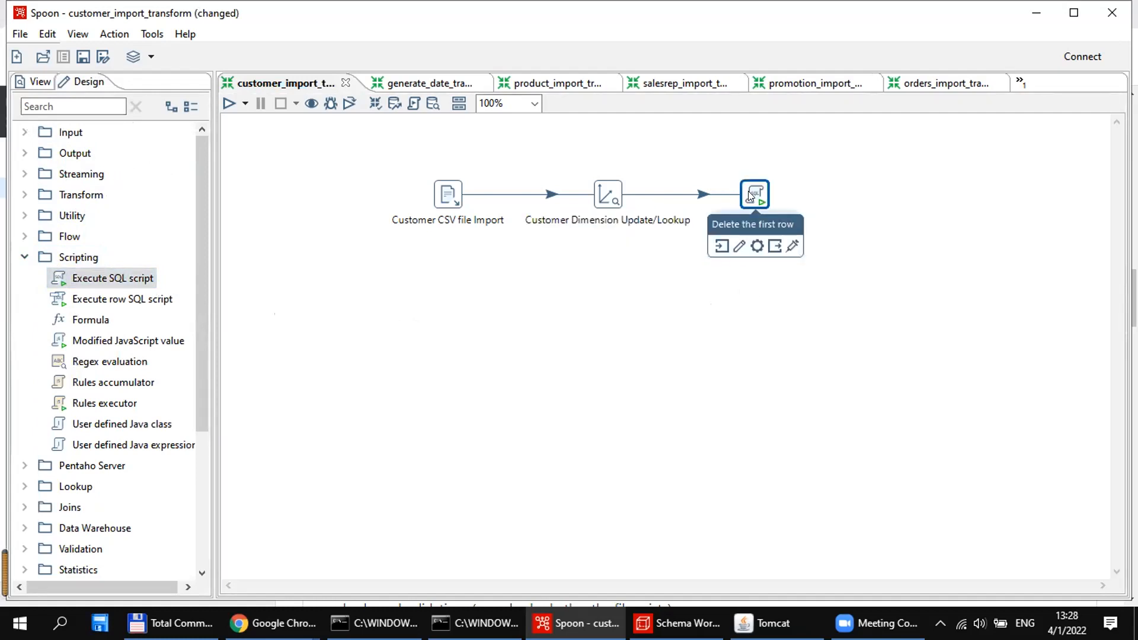
{"action": "double_click", "coordinate": [748, 191]}
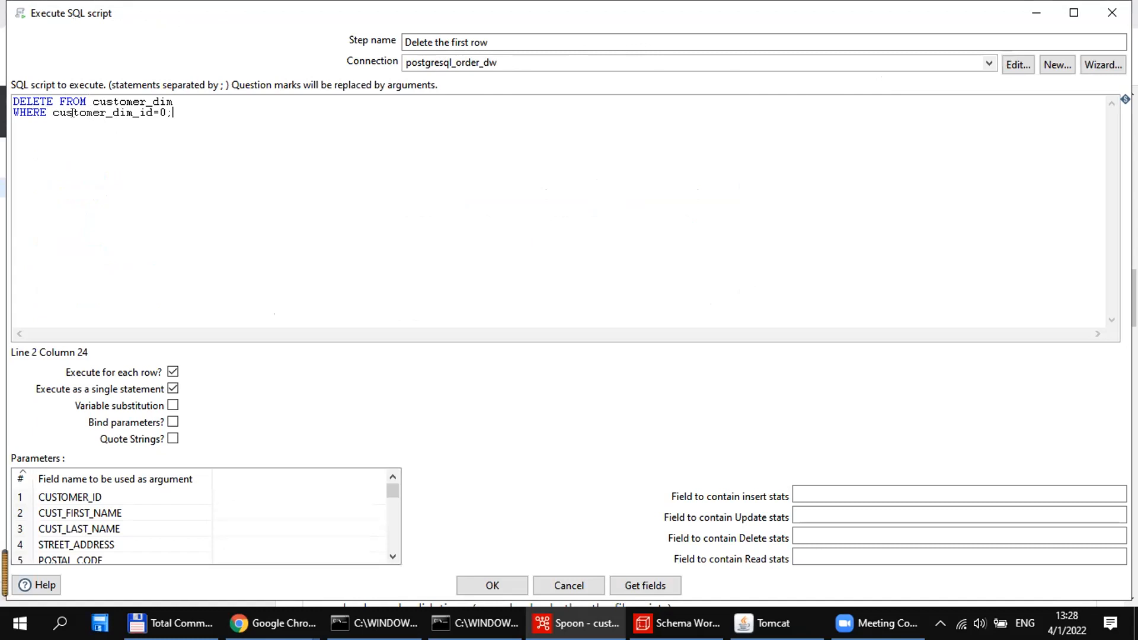
{"action": "left_click_drag", "start_coordinate": [49, 113], "coordinate": [170, 100]}
{"action": "left_click", "coordinate": [149, 113]}
{"action": "left_click", "coordinate": [167, 101]}
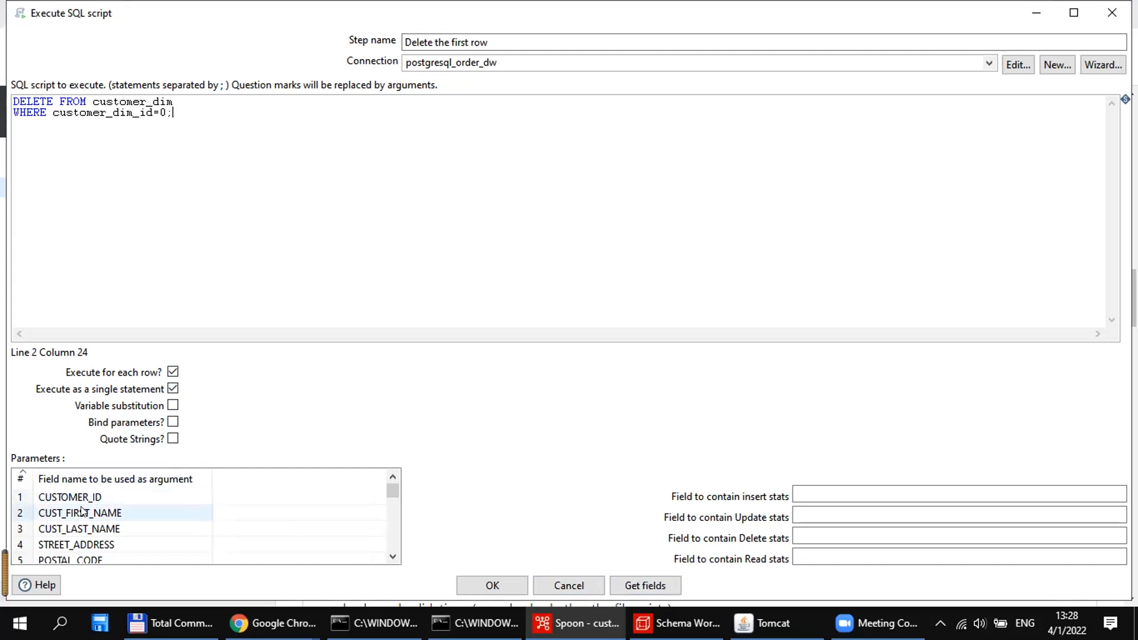
{"action": "left_click_drag", "start_coordinate": [393, 490], "coordinate": [393, 550]}
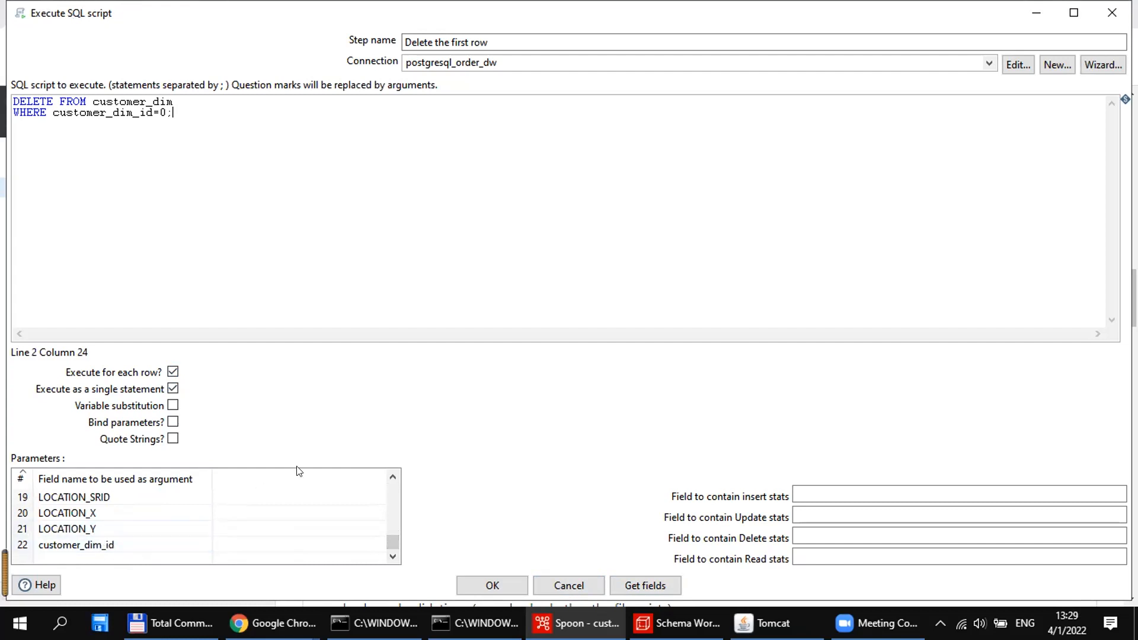
{"action": "left_click", "coordinate": [1112, 12]}
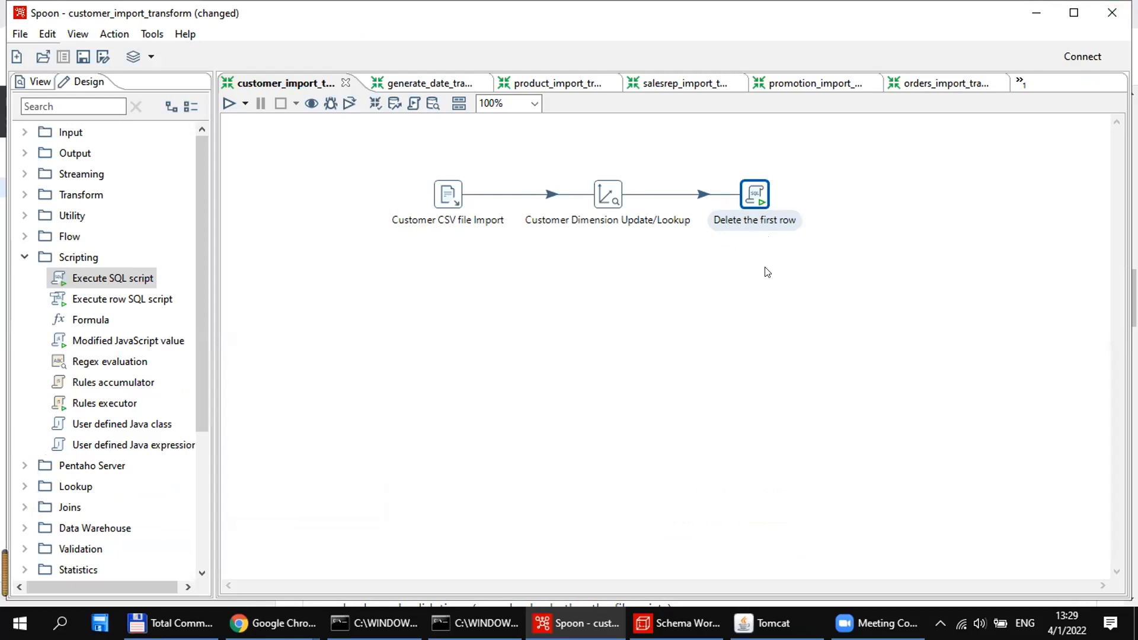
Look through the date, product, salesrep, promotion and orders transformations to compare their flows.
{"action": "left_click", "coordinate": [442, 85]}
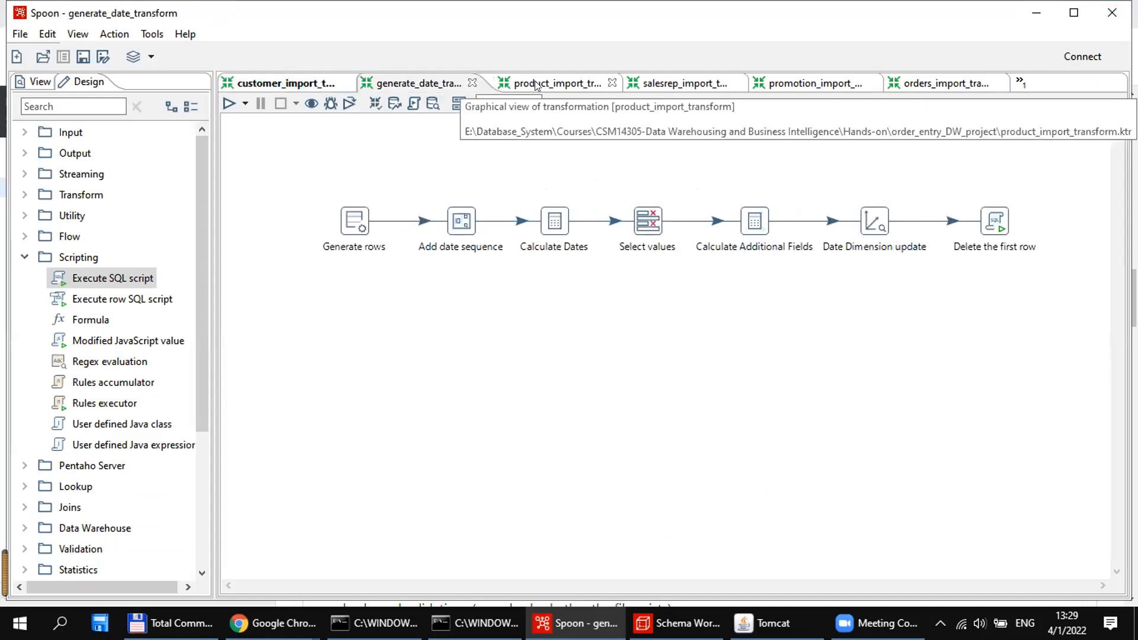
{"action": "left_click", "coordinate": [540, 84]}
{"action": "left_click", "coordinate": [670, 85]}
{"action": "left_click", "coordinate": [795, 84]}
{"action": "left_click", "coordinate": [914, 84]}
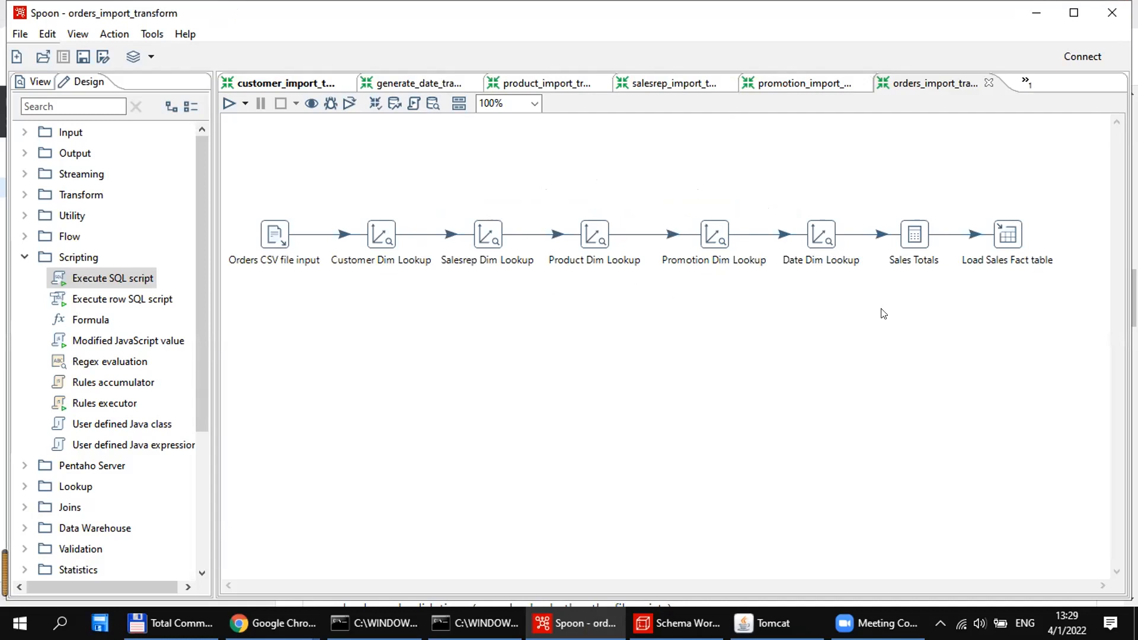
Check the Table output settings of the Load Sales Fact table step in orders_import_transform, and close them unchanged.
{"action": "left_click", "coordinate": [290, 85]}
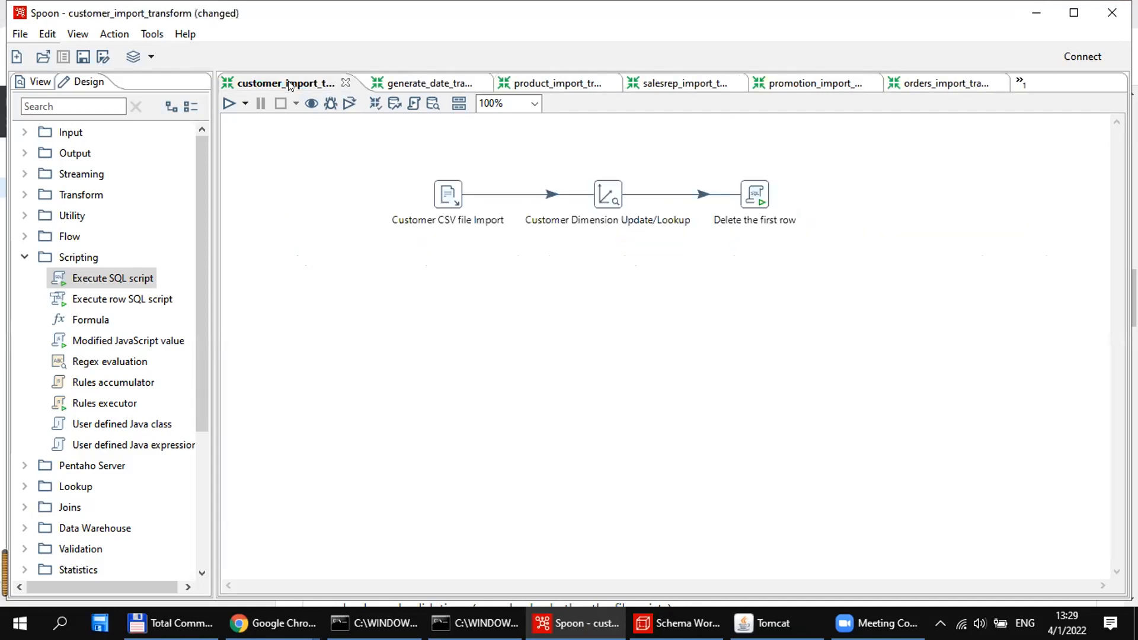
{"action": "left_click", "coordinate": [928, 85]}
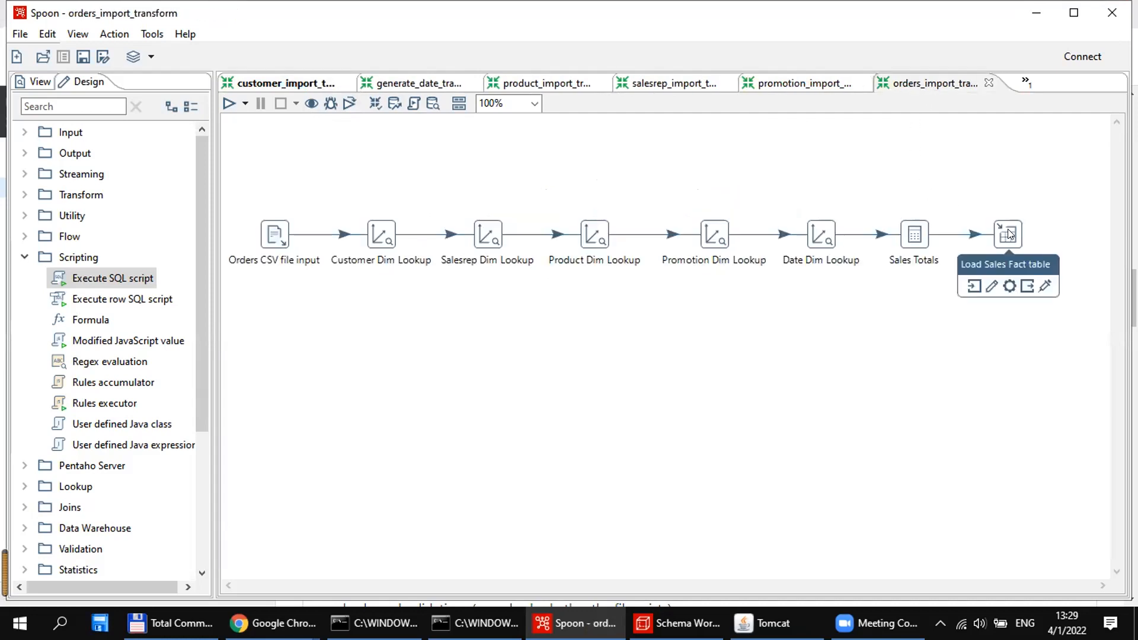
{"action": "double_click", "coordinate": [1010, 235]}
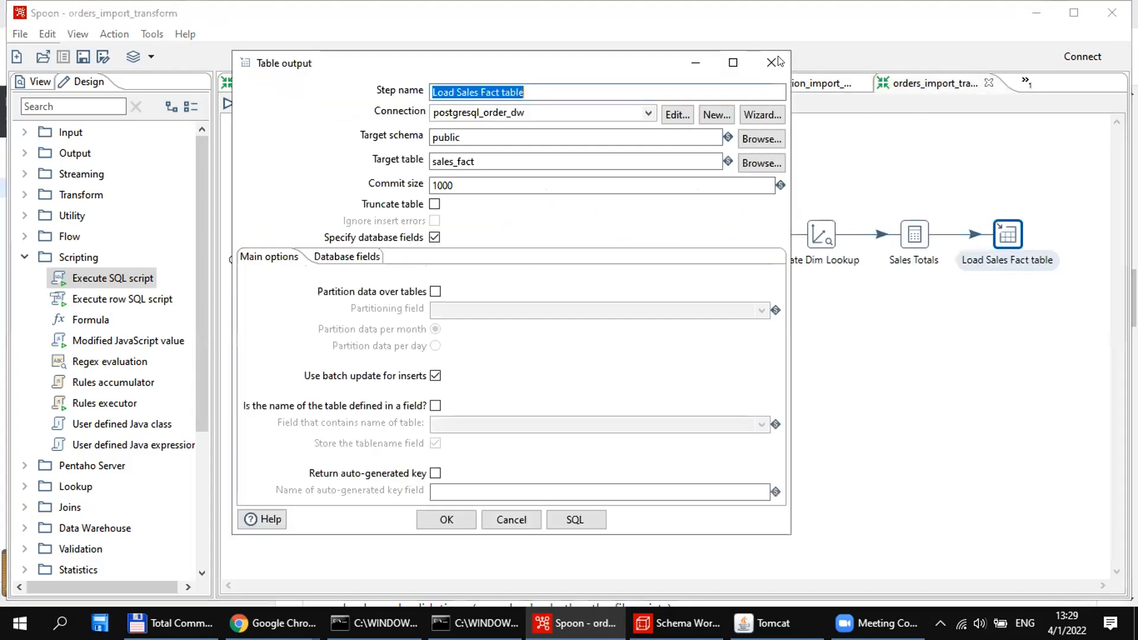
{"action": "key", "text": "Escape"}
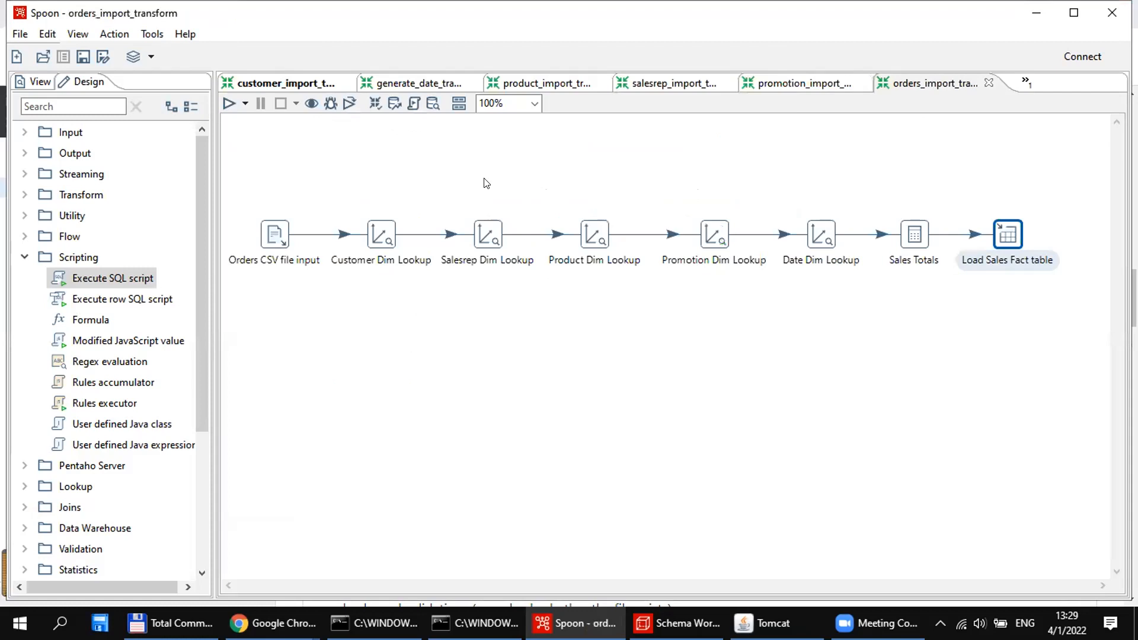
Review the field definitions of the Customer CSV file Import step in customer_import_transform, and close them unchanged.
{"action": "left_click", "coordinate": [275, 235]}
{"action": "left_click", "coordinate": [274, 86]}
{"action": "double_click", "coordinate": [442, 202]}
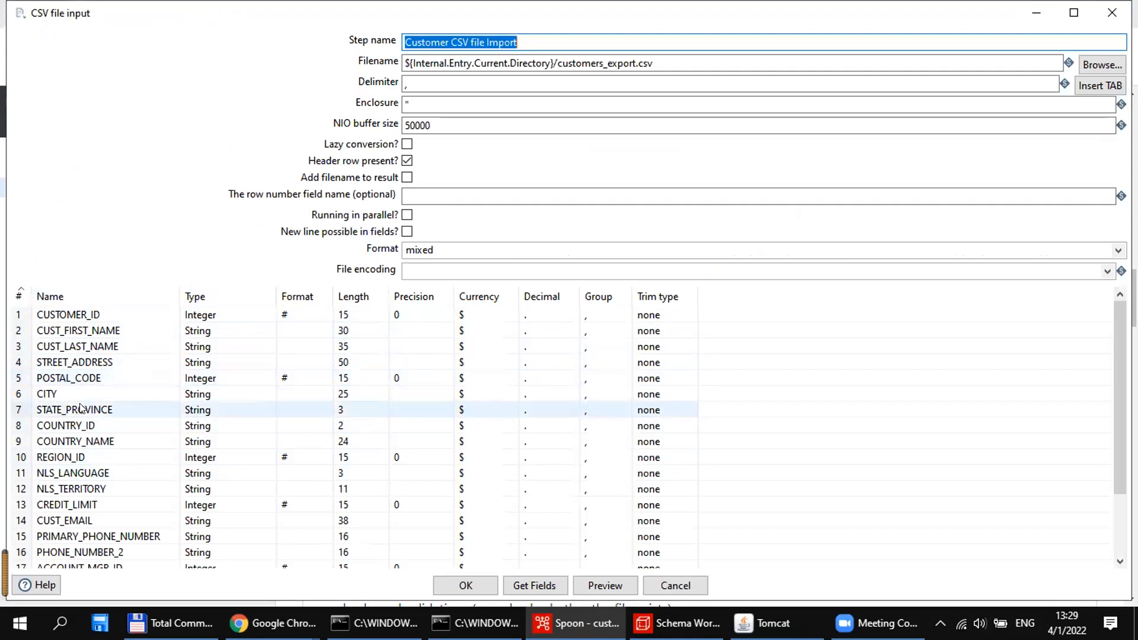
{"action": "left_click", "coordinate": [1113, 12]}
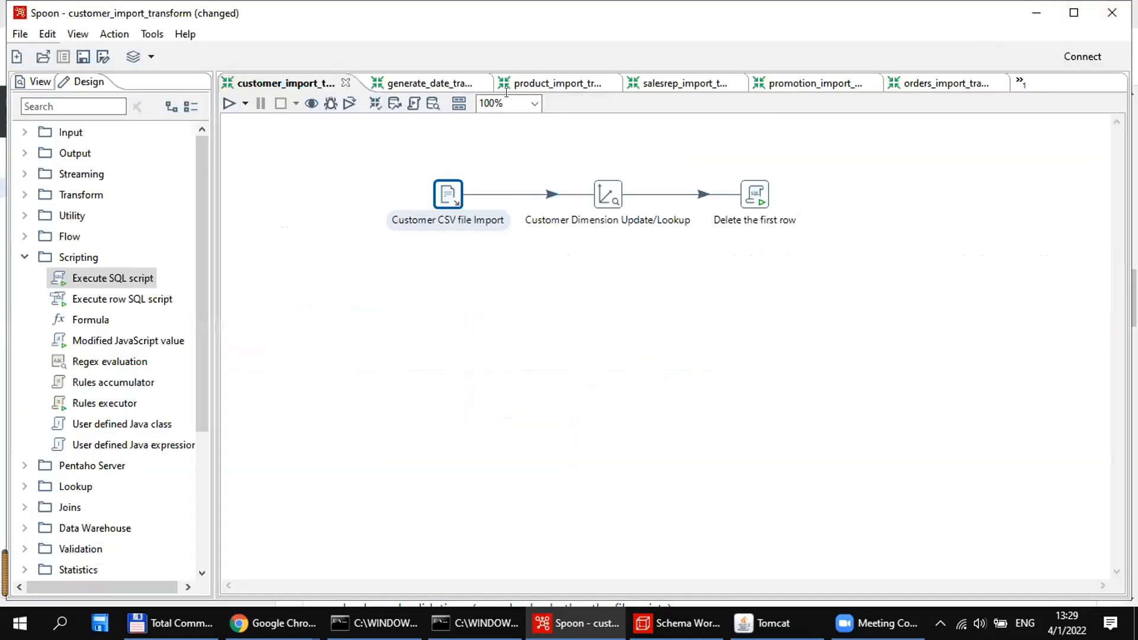
In salesrep_import_transform, move the Sales Representatives CSV file input step slightly away from the lookup and disable the hop between them.
{"action": "left_click", "coordinate": [543, 86]}
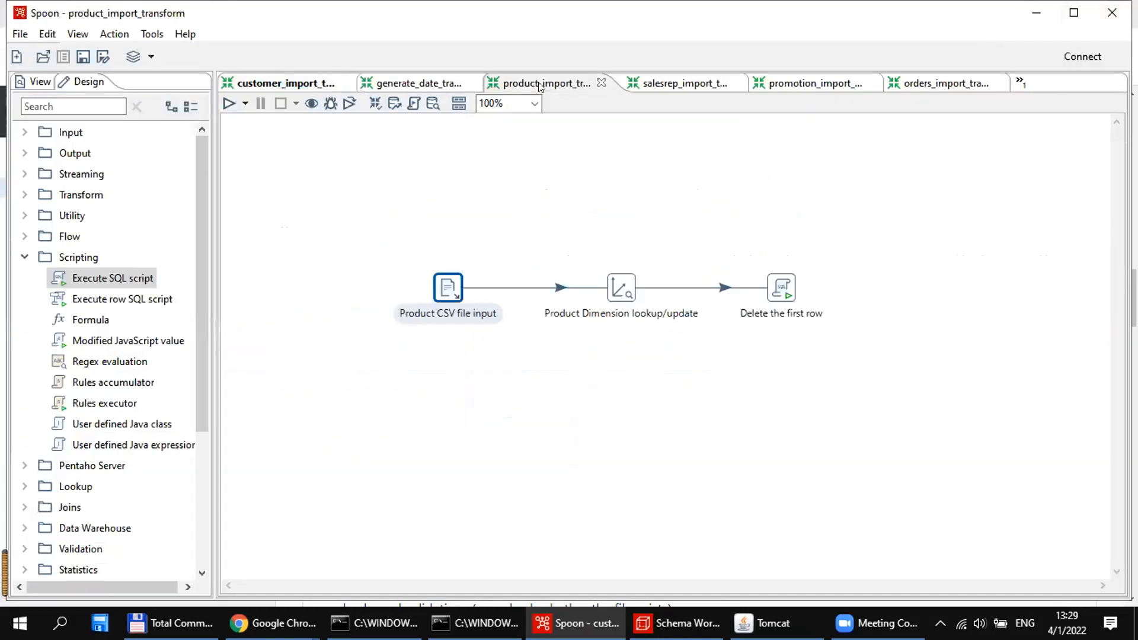
{"action": "left_click", "coordinate": [663, 86]}
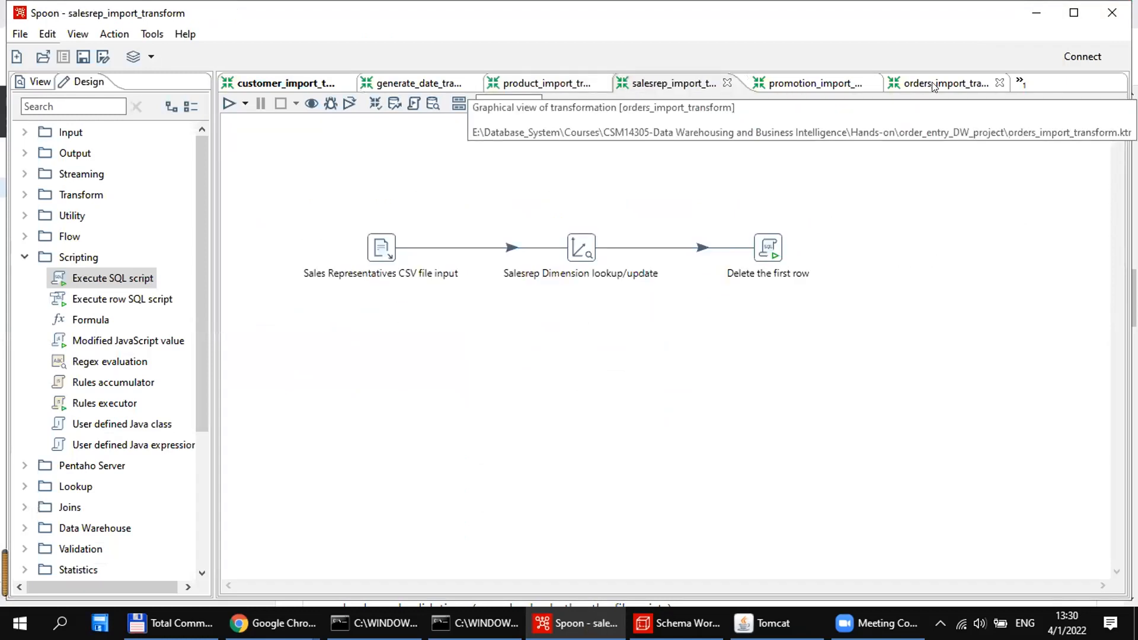
{"action": "left_click_drag", "start_coordinate": [389, 248], "coordinate": [376, 248]}
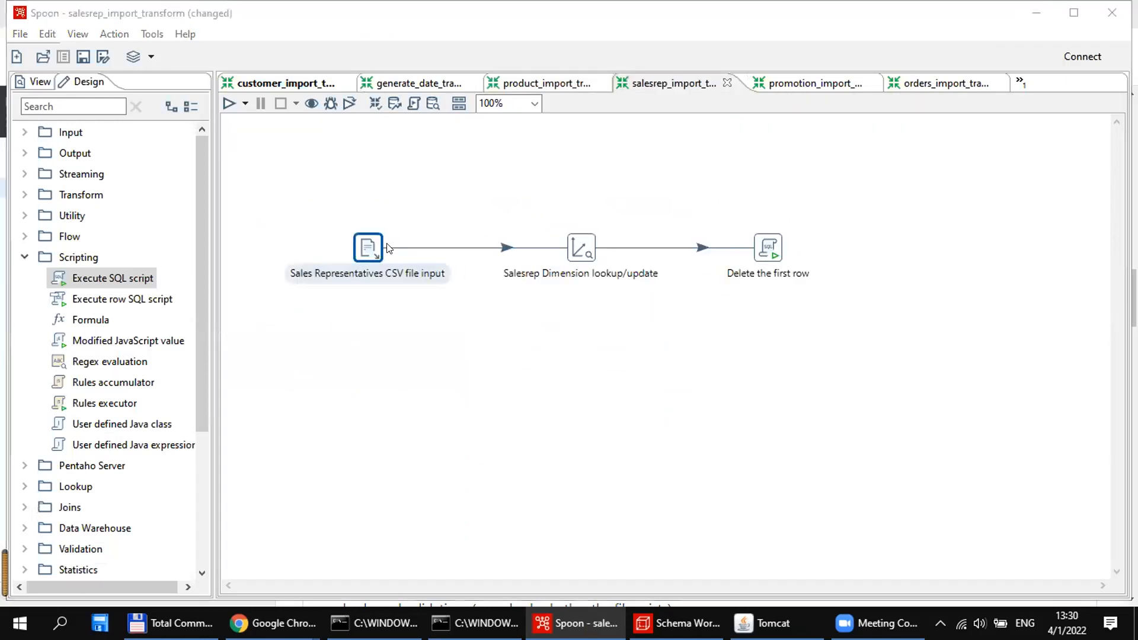
{"action": "double_click", "coordinate": [445, 247]}
{"action": "left_click", "coordinate": [414, 88]}
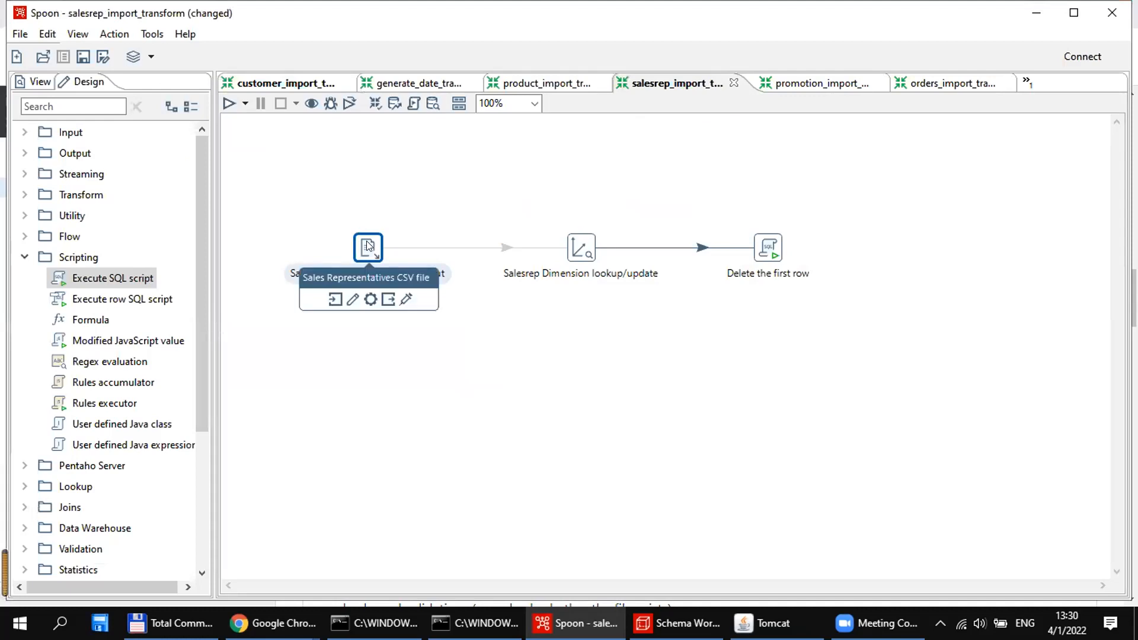
Pick Date as the HIRE_DATE field type in the Sales Representatives CSV file input step, and close the settings without applying.
{"action": "double_click", "coordinate": [368, 245]}
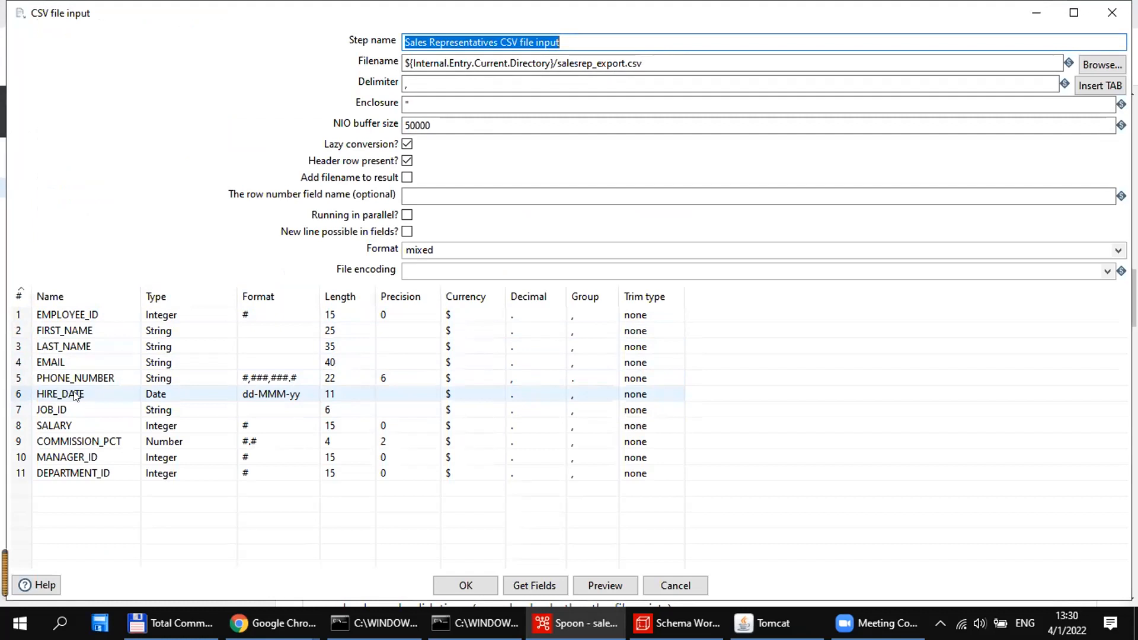
{"action": "left_click", "coordinate": [181, 395]}
{"action": "left_click", "coordinate": [223, 396]}
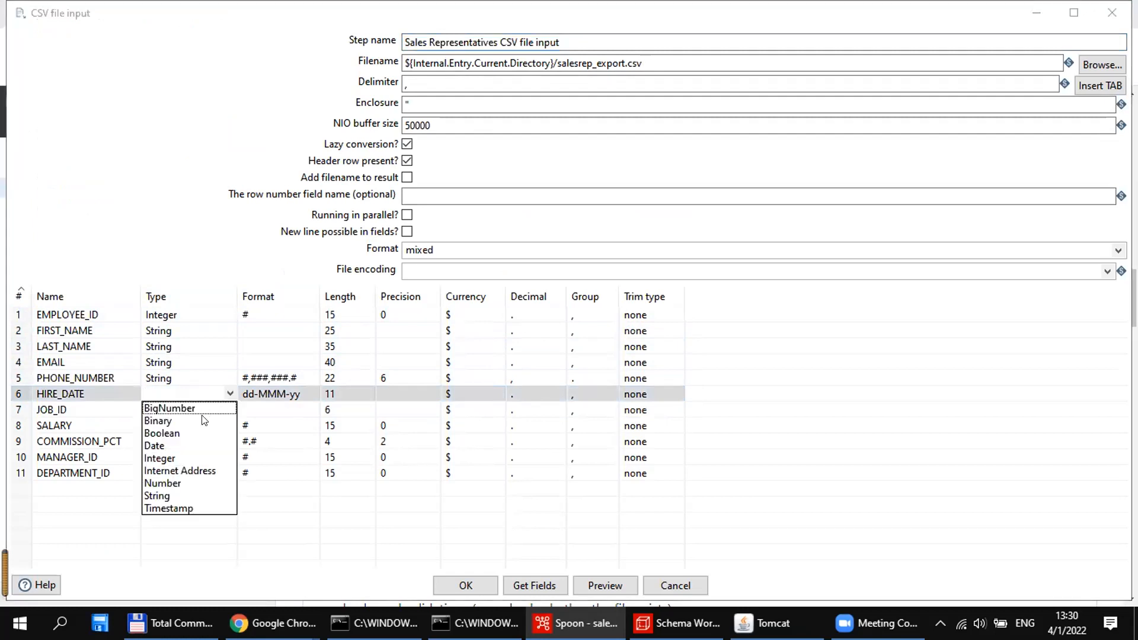
{"action": "left_click", "coordinate": [176, 447]}
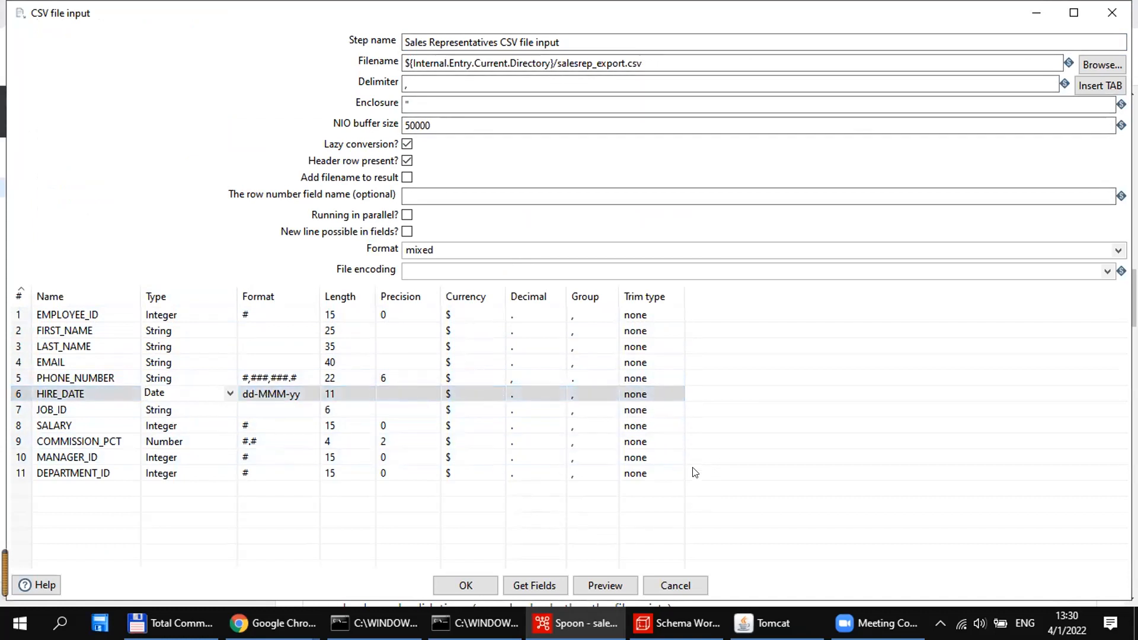
{"action": "left_click", "coordinate": [1101, 20]}
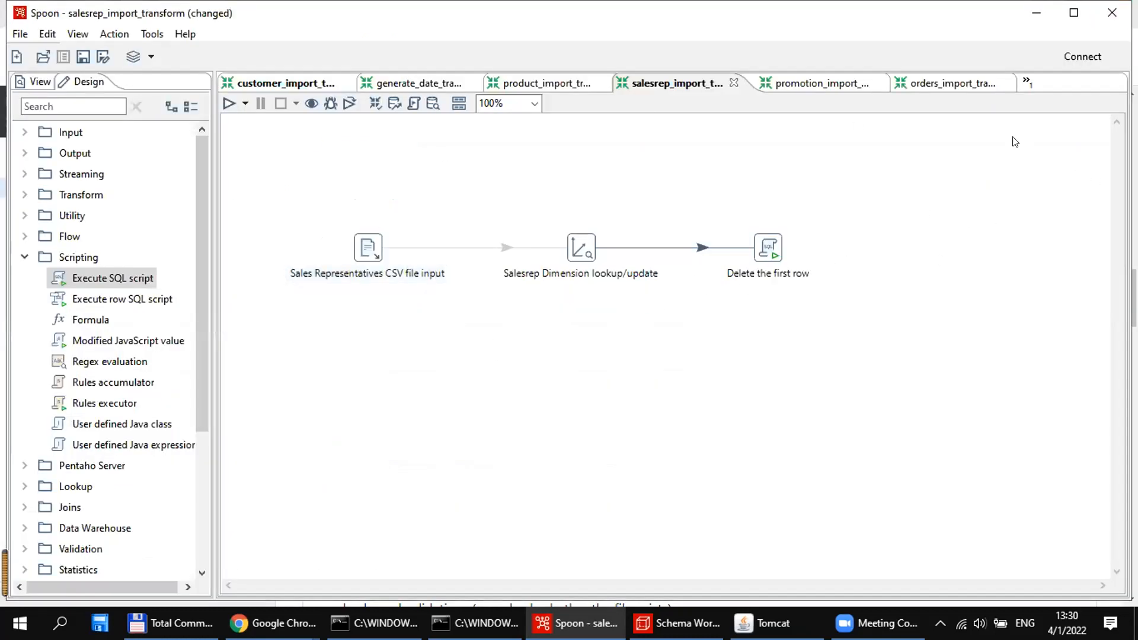
Minimize Spoon and switch to Schema Workbench with the Order_DW schema.
{"action": "left_click", "coordinate": [1044, 14]}
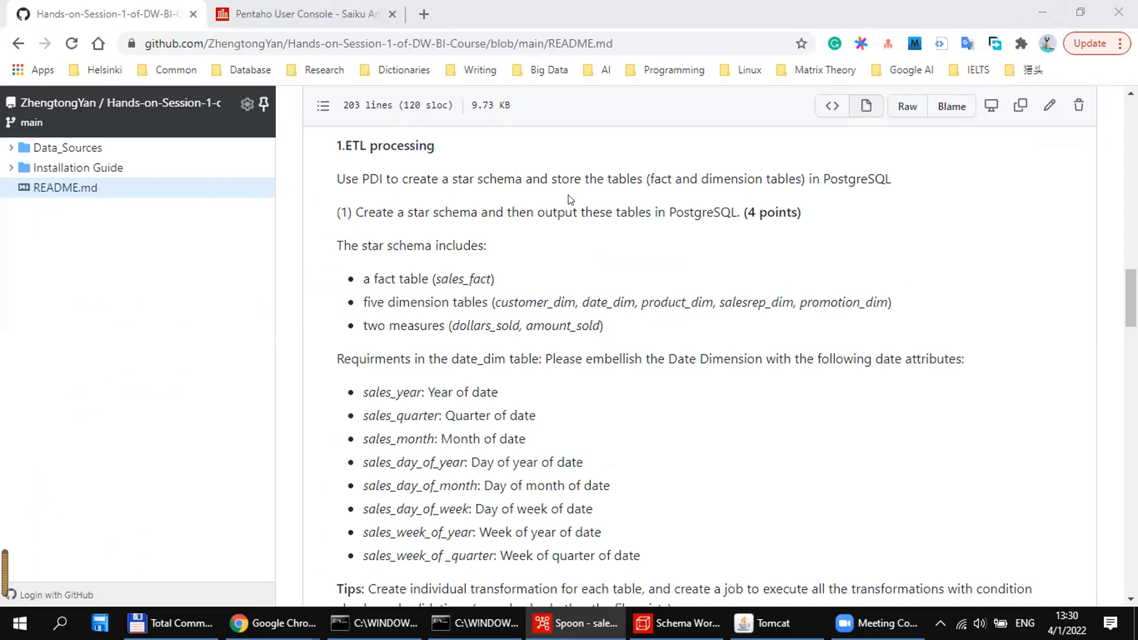
{"action": "left_click", "coordinate": [679, 623]}
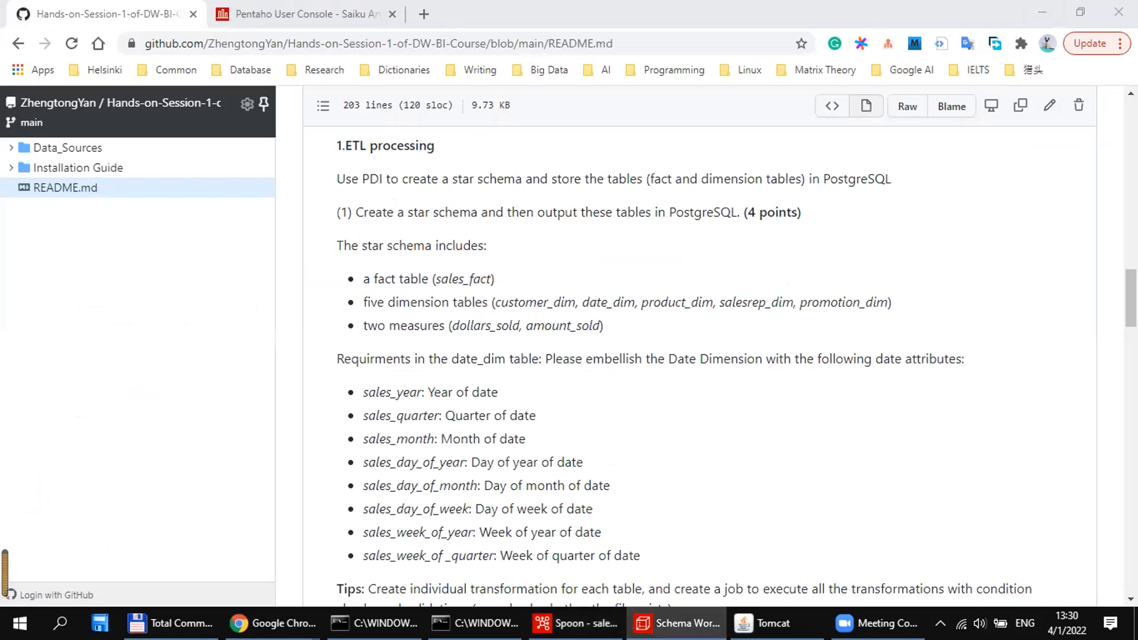
{"action": "left_click", "coordinate": [679, 623]}
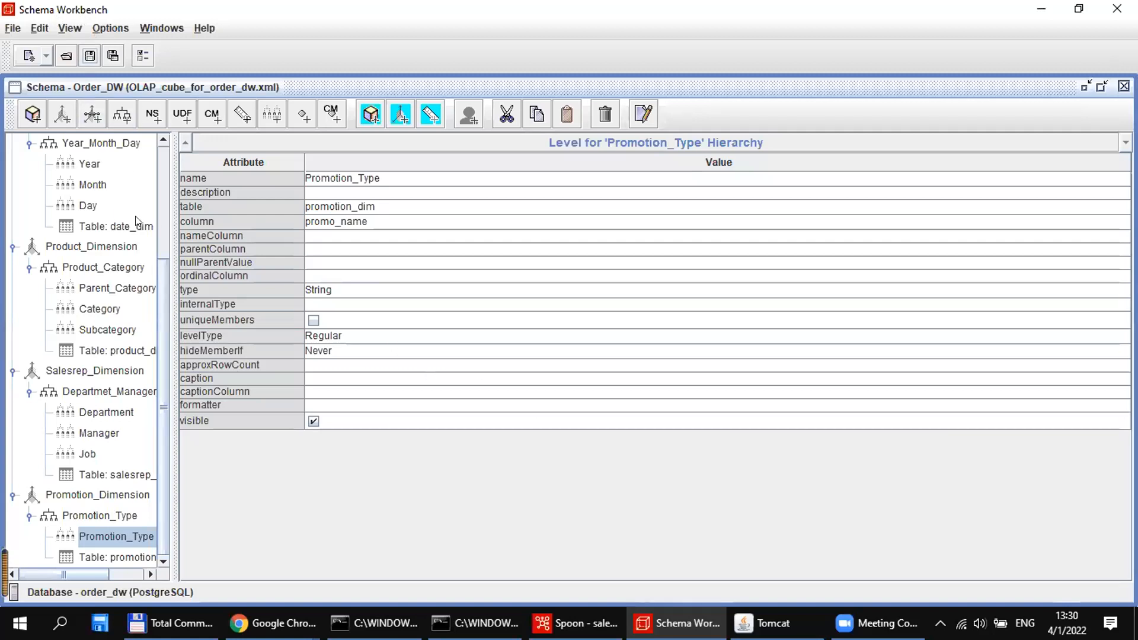
Collapse the Customer, Date, Product, Salesrep and Promotion dimensions in the schema tree, and widen the tree area slightly.
{"action": "scroll", "coordinate": [153, 178], "scroll_direction": "up", "scroll_amount": 3}
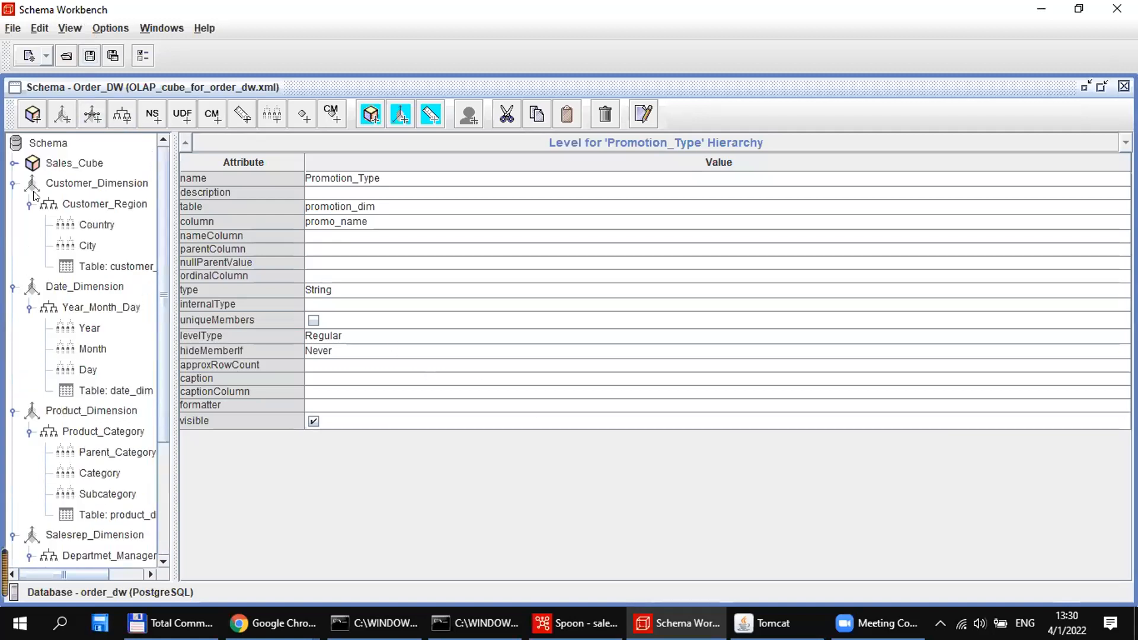
{"action": "left_click", "coordinate": [14, 203]}
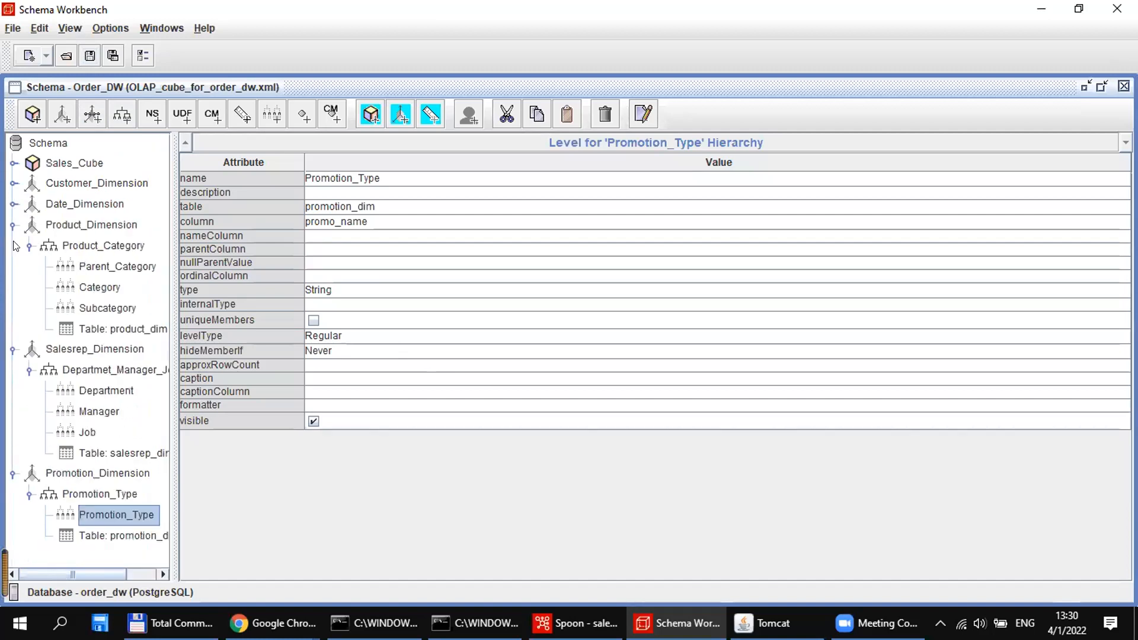
{"action": "left_click", "coordinate": [13, 224]}
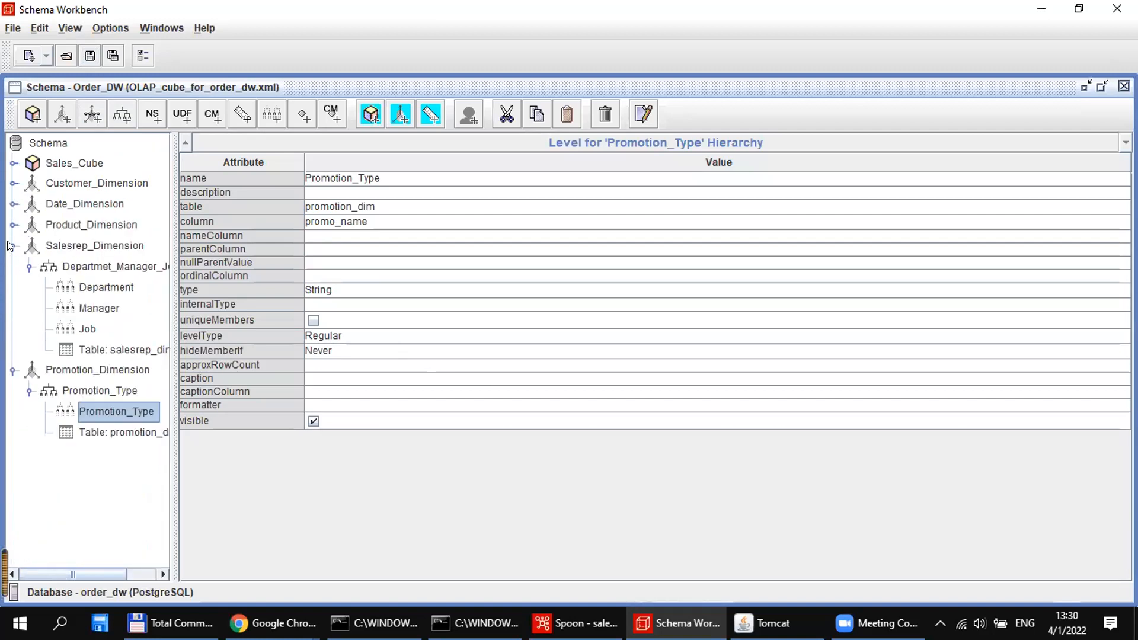
{"action": "left_click", "coordinate": [12, 246]}
{"action": "left_click", "coordinate": [13, 267]}
{"action": "left_click_drag", "start_coordinate": [179, 306], "coordinate": [200, 300]}
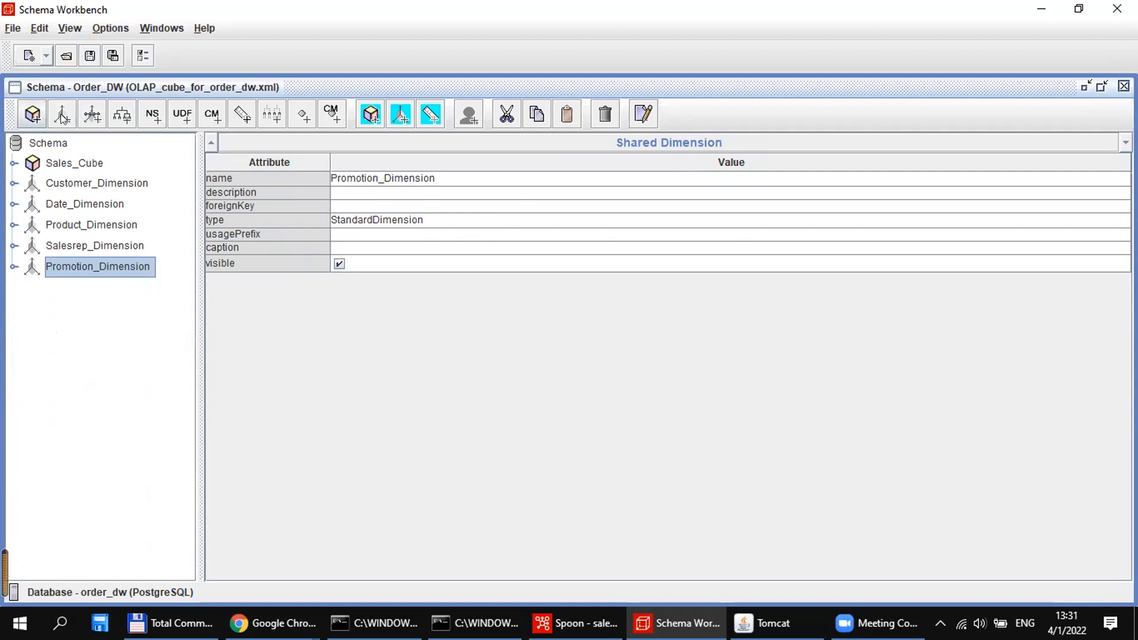
Check which elements can be added to the schema, and review the amount_sold and dollars_sold measures of Sales_Cube.
{"action": "left_click", "coordinate": [47, 143]}
{"action": "right_click", "coordinate": [33, 146]}
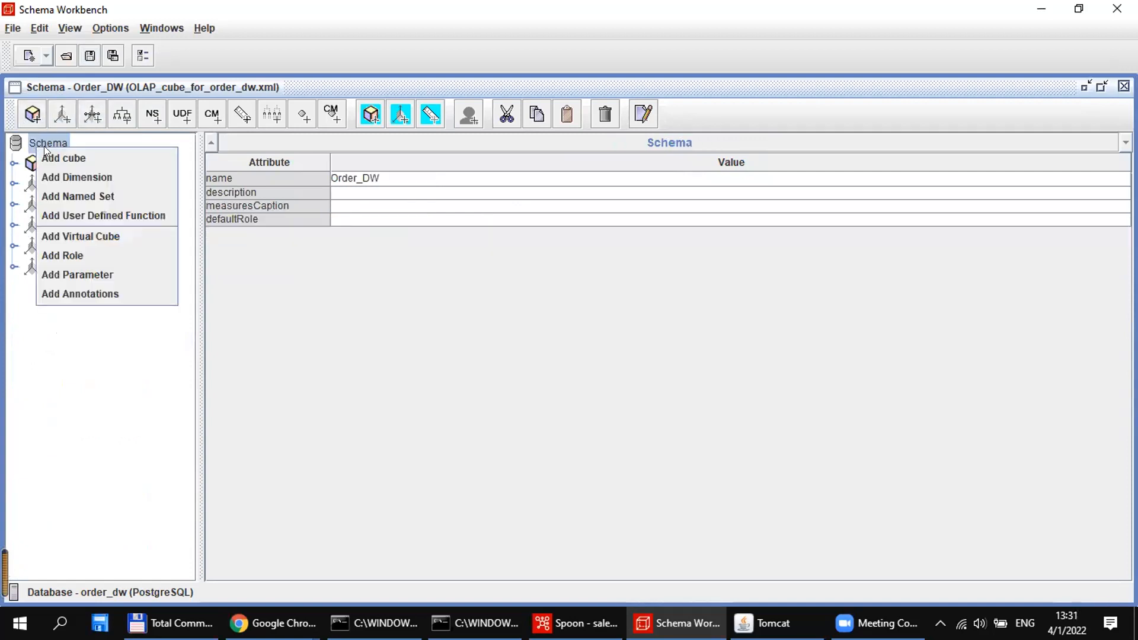
{"action": "left_click", "coordinate": [33, 143]}
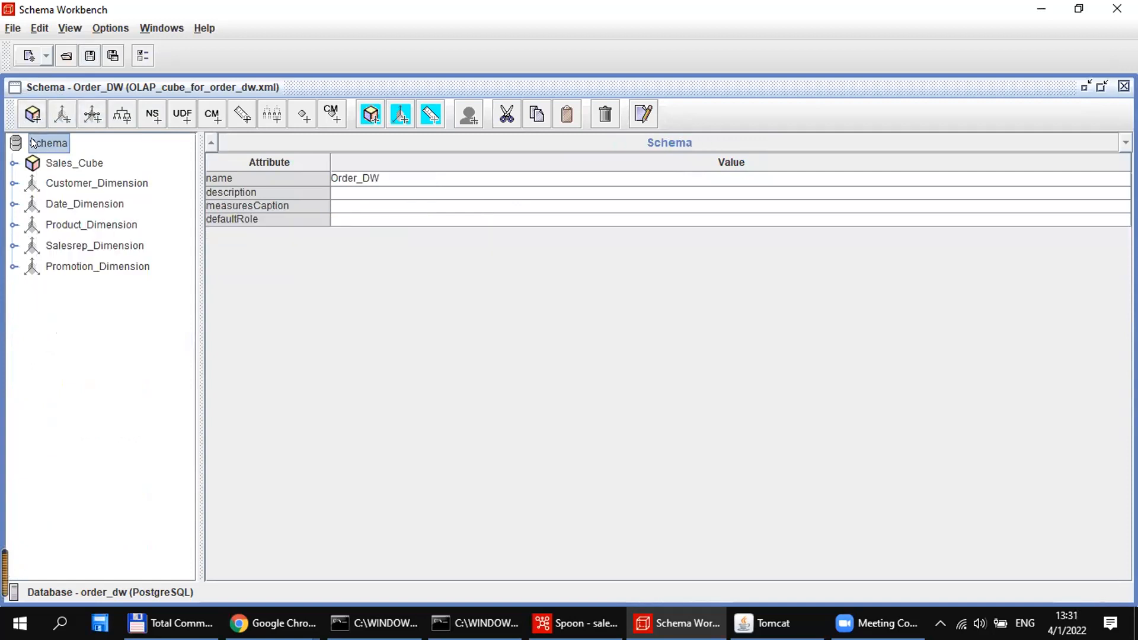
{"action": "left_click", "coordinate": [14, 163]}
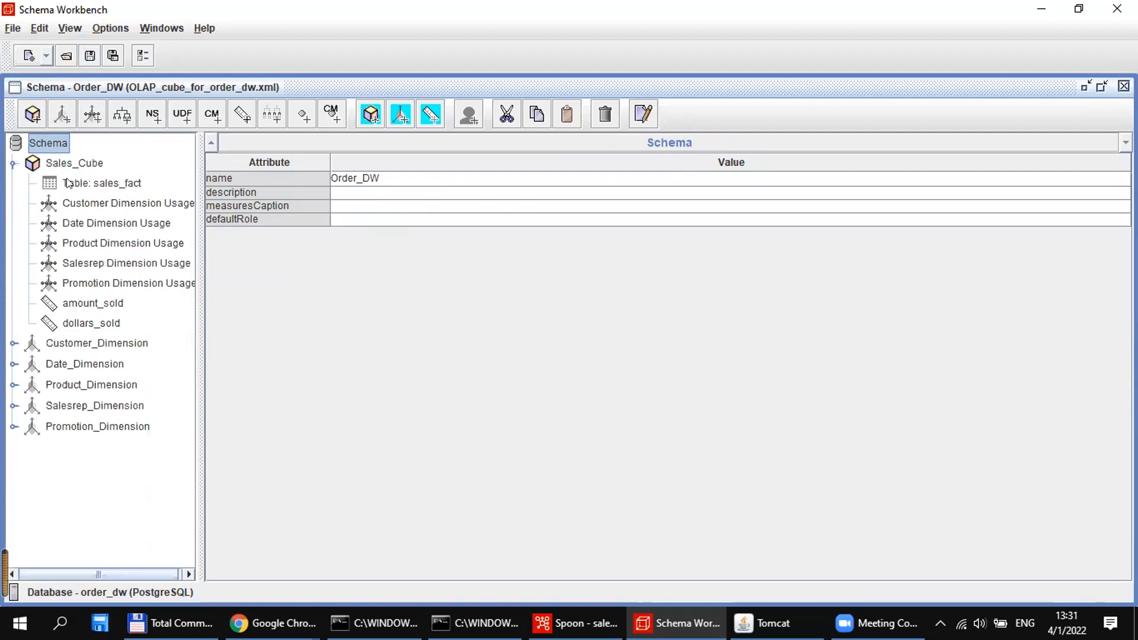
{"action": "left_click", "coordinate": [83, 303]}
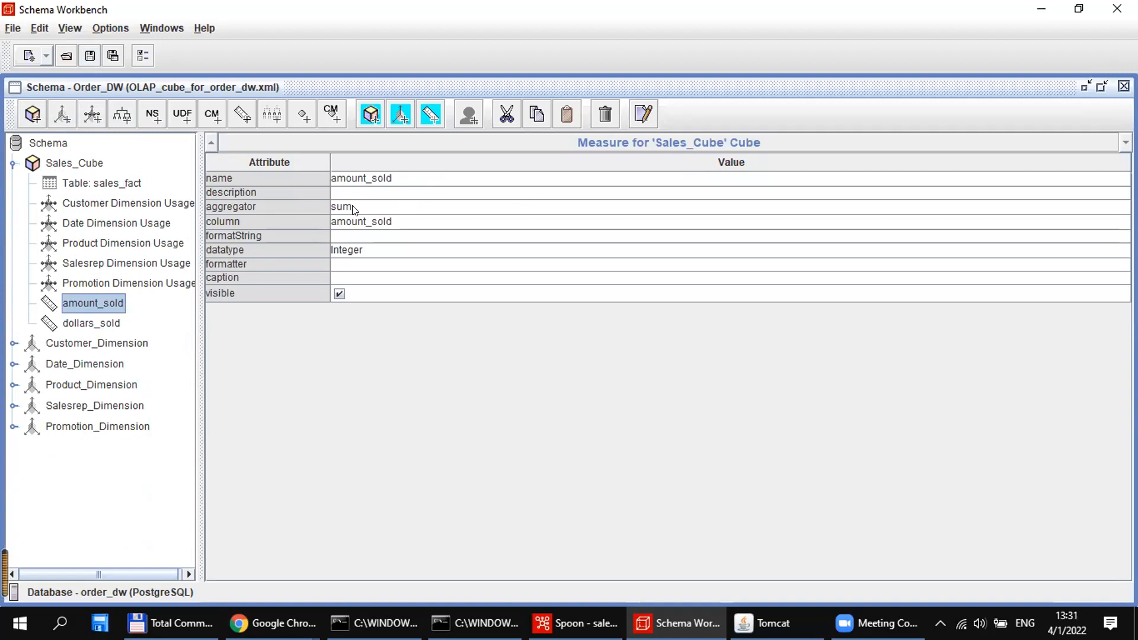
{"action": "left_click", "coordinate": [74, 324]}
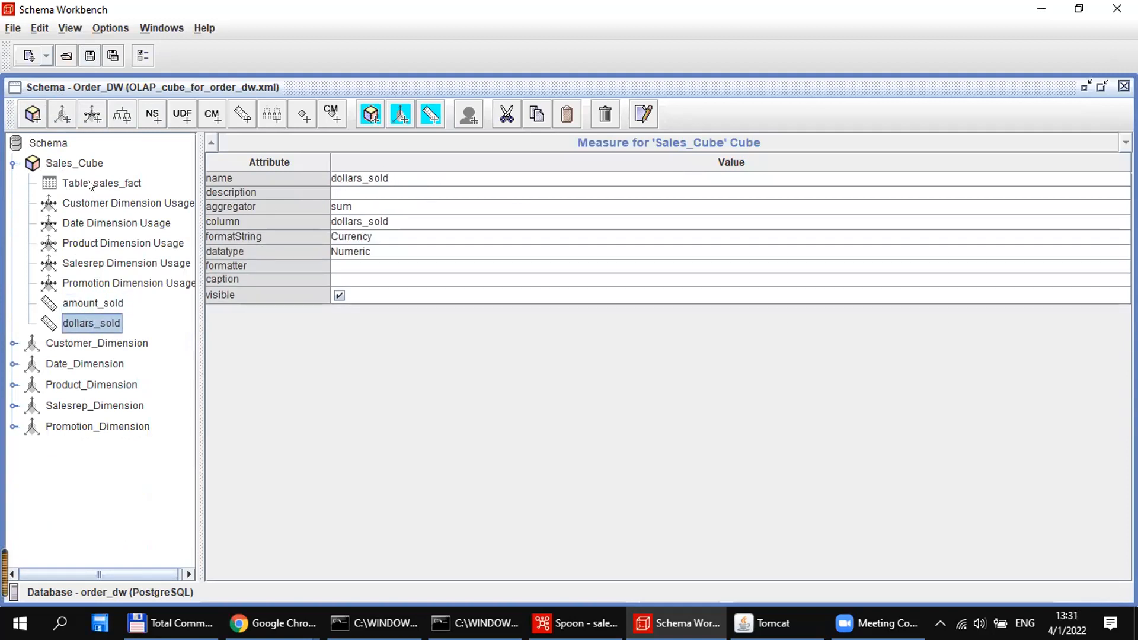
Check which elements can be added to Sales_Cube, and inspect the settings of its sales_fact table.
{"action": "left_click", "coordinate": [68, 162]}
{"action": "right_click", "coordinate": [68, 162]}
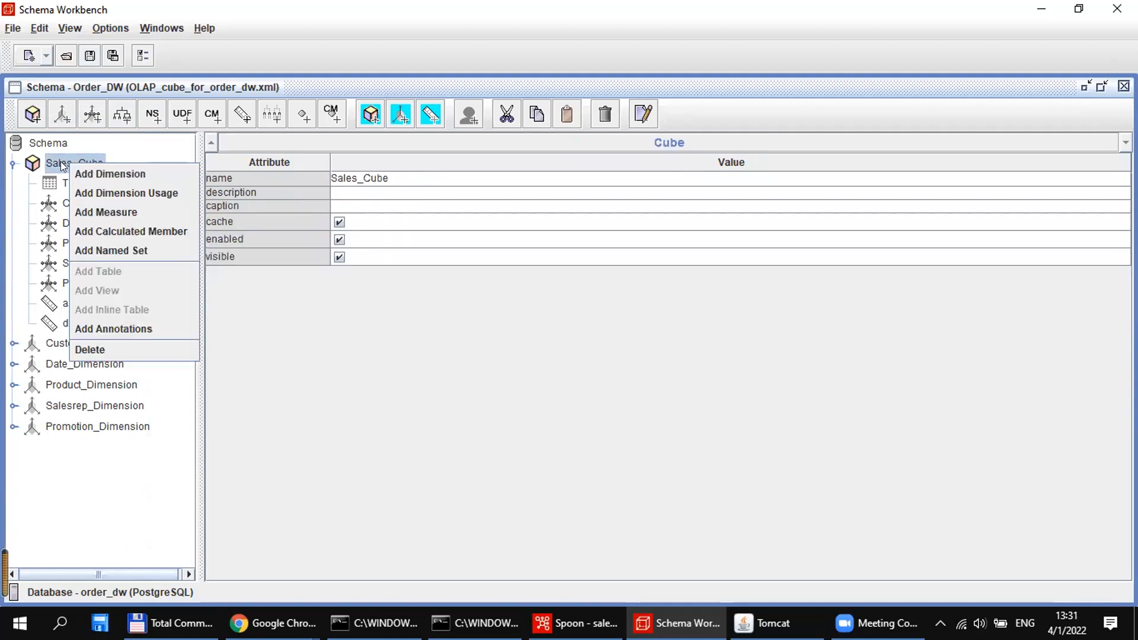
{"action": "left_click", "coordinate": [85, 183]}
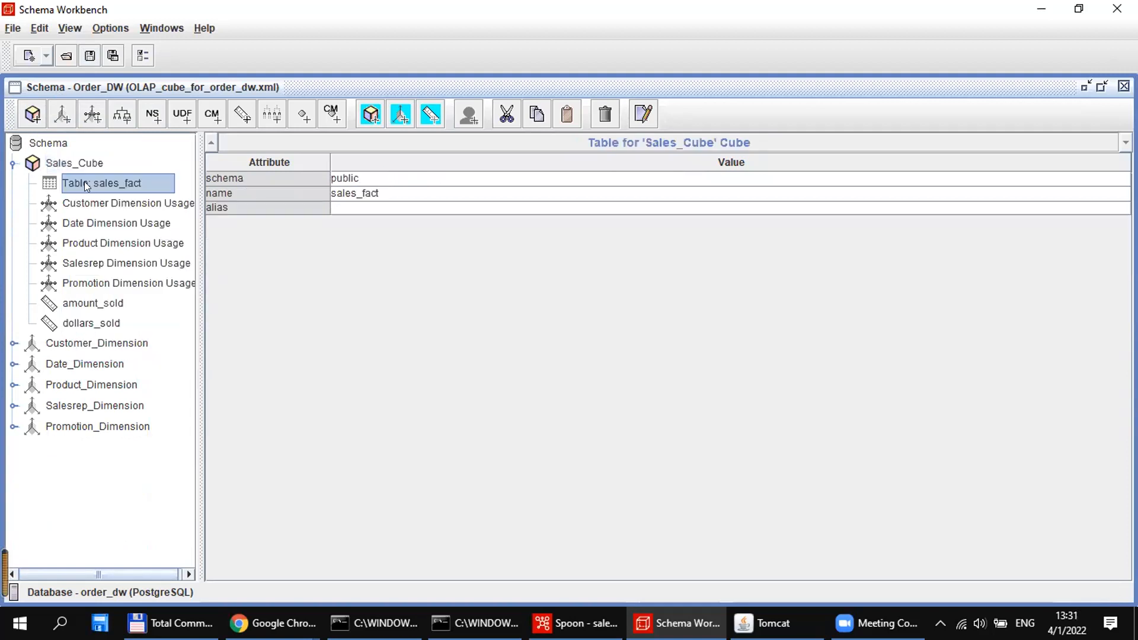
{"action": "left_click", "coordinate": [403, 198]}
{"action": "left_click", "coordinate": [389, 274]}
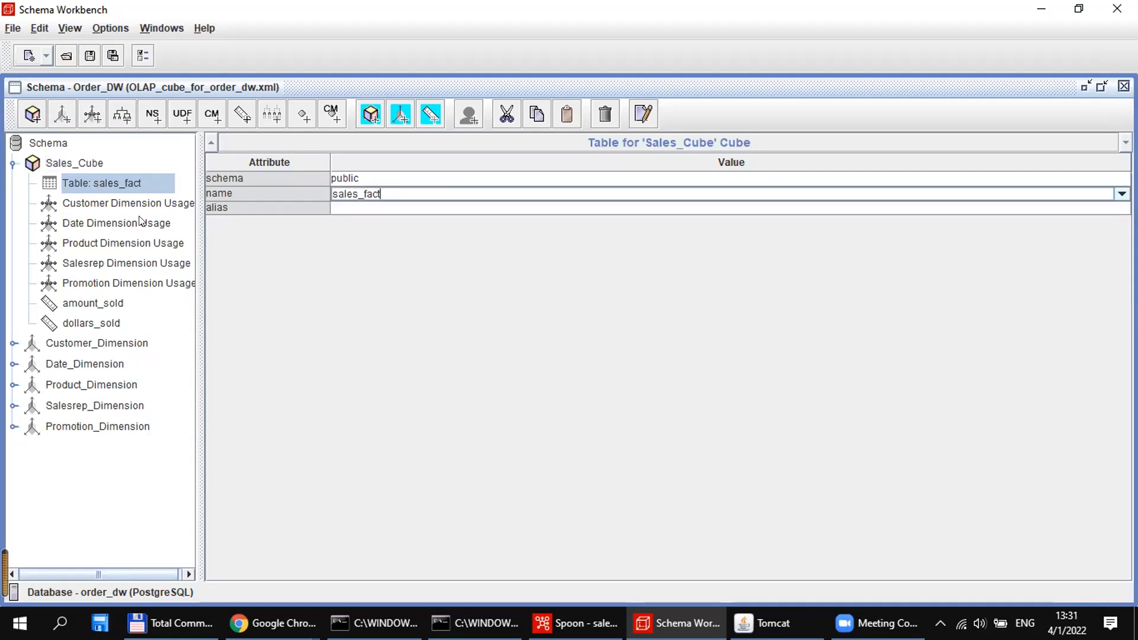
Review the attributes of Customer Dimension Usage in Sales_Cube and of the shared Customer_Dimension.
{"action": "left_click", "coordinate": [110, 205]}
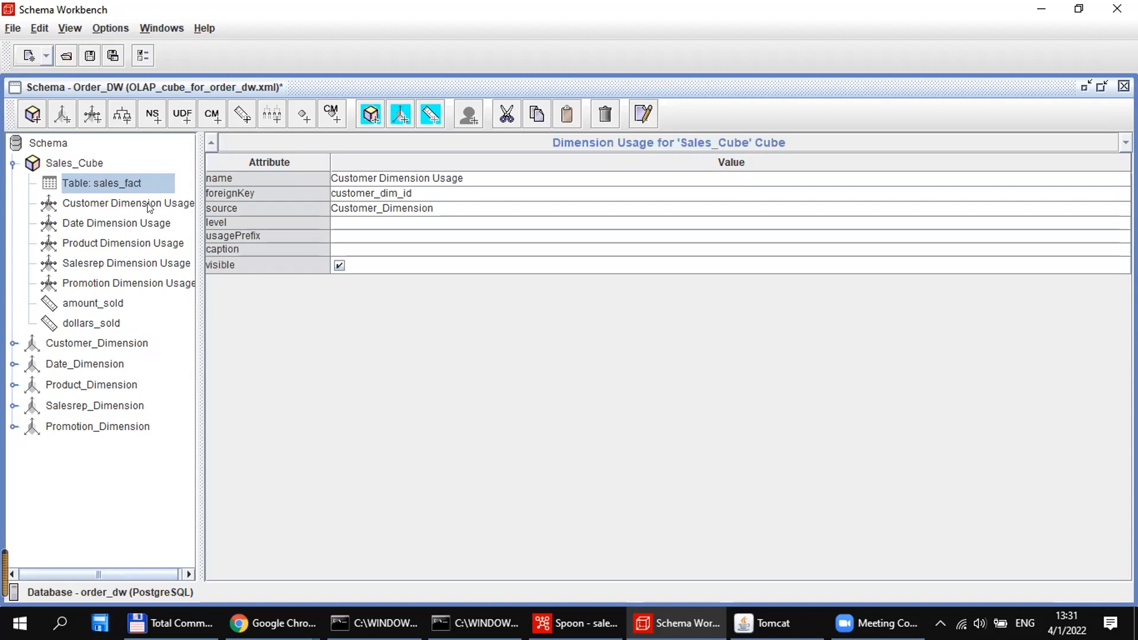
{"action": "left_click", "coordinate": [82, 202]}
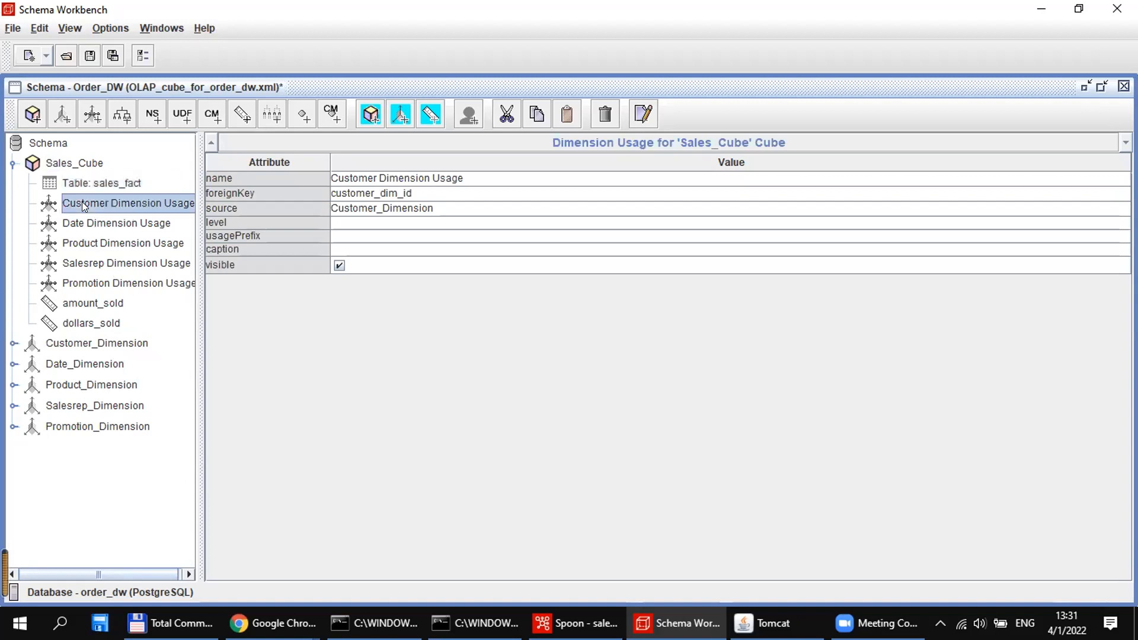
{"action": "left_click", "coordinate": [74, 344]}
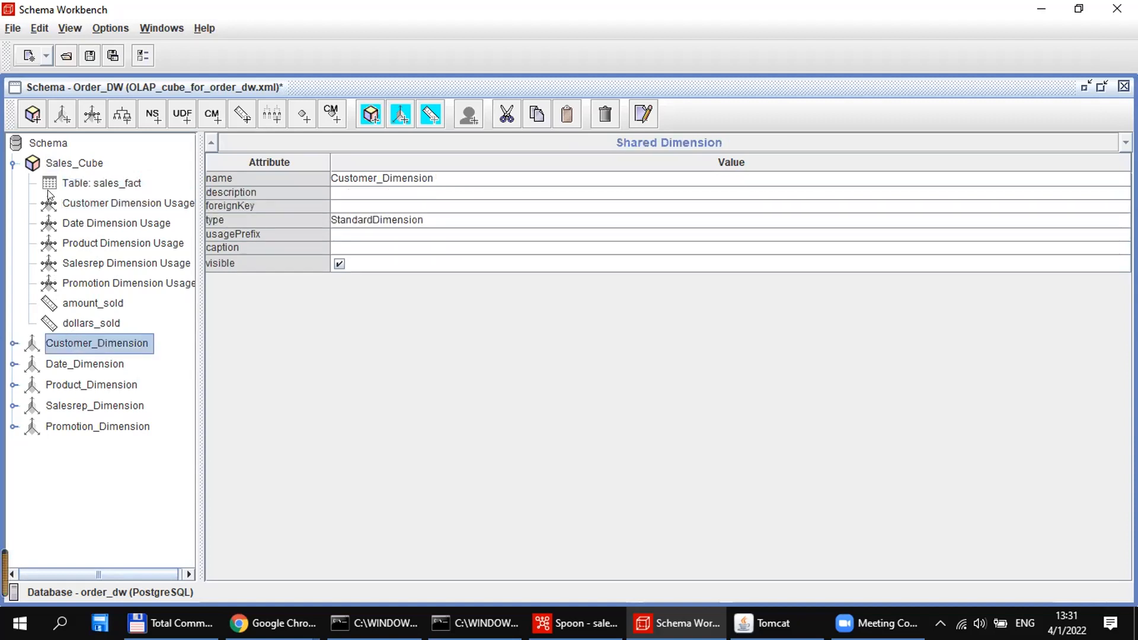
Examine the Customer_Region hierarchy and its Country level, including the available column and type options, keeping country_id and String.
{"action": "left_click", "coordinate": [12, 344]}
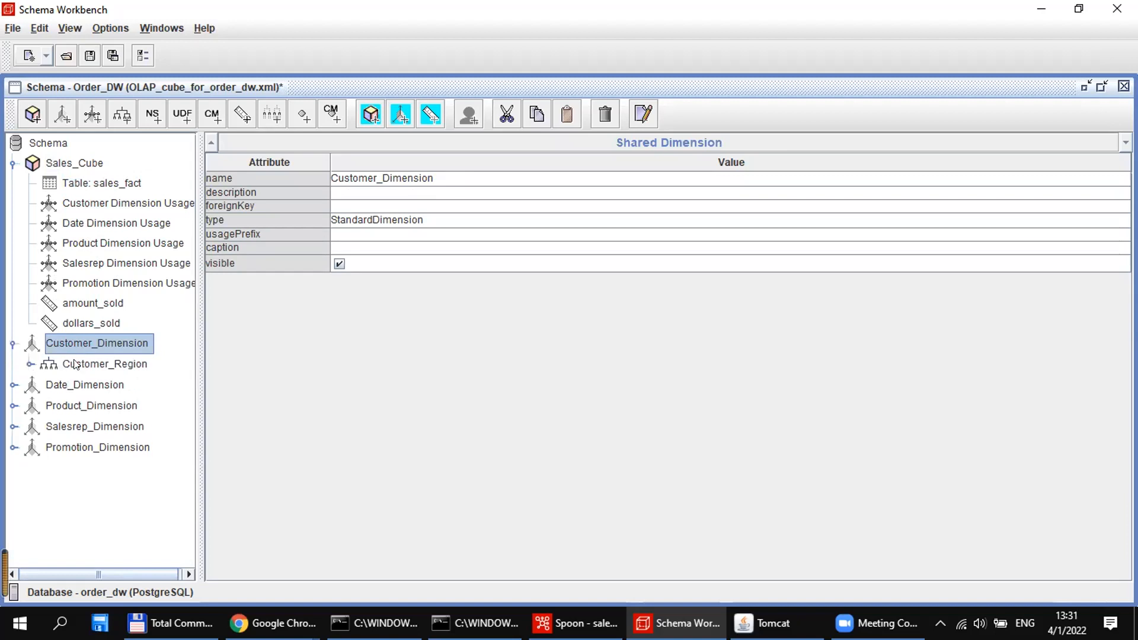
{"action": "left_click", "coordinate": [30, 361]}
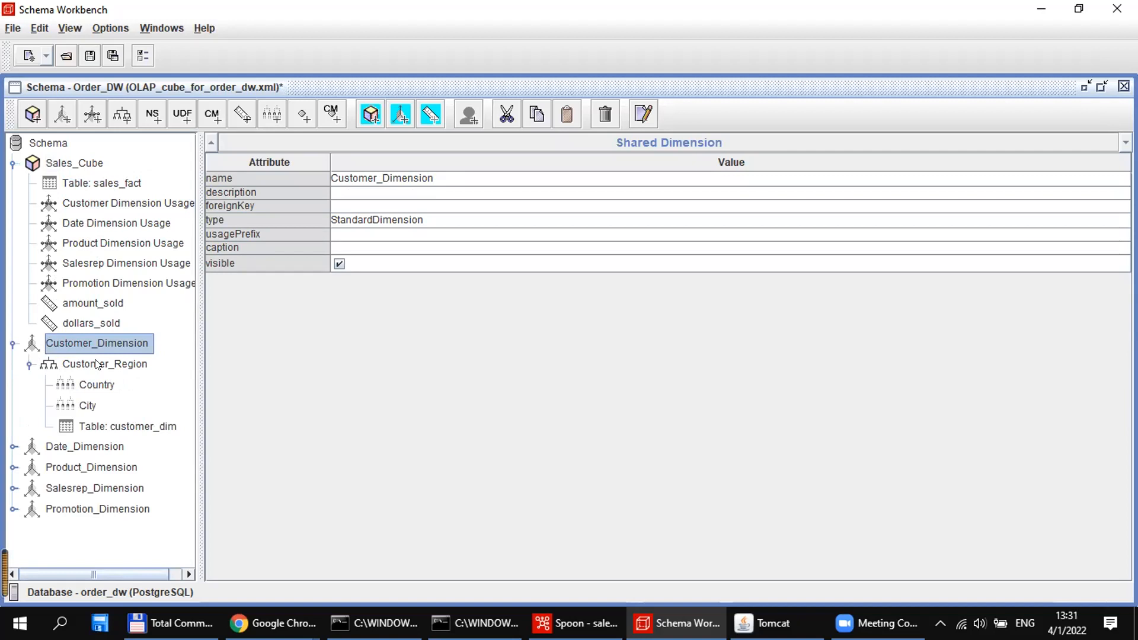
{"action": "left_click", "coordinate": [88, 365]}
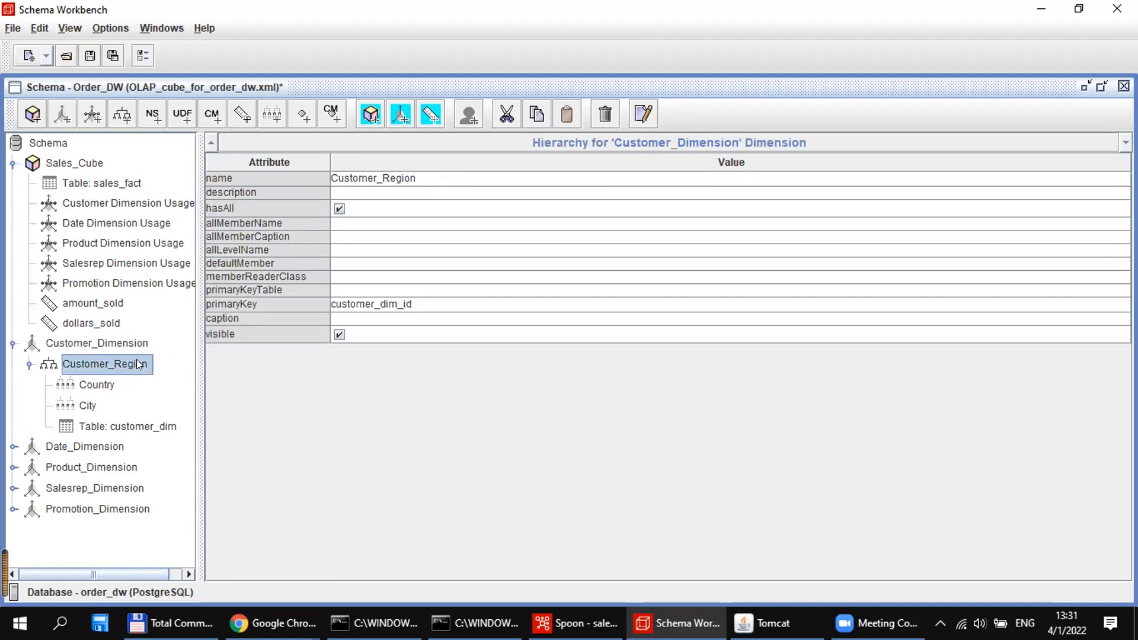
{"action": "left_click", "coordinate": [98, 385]}
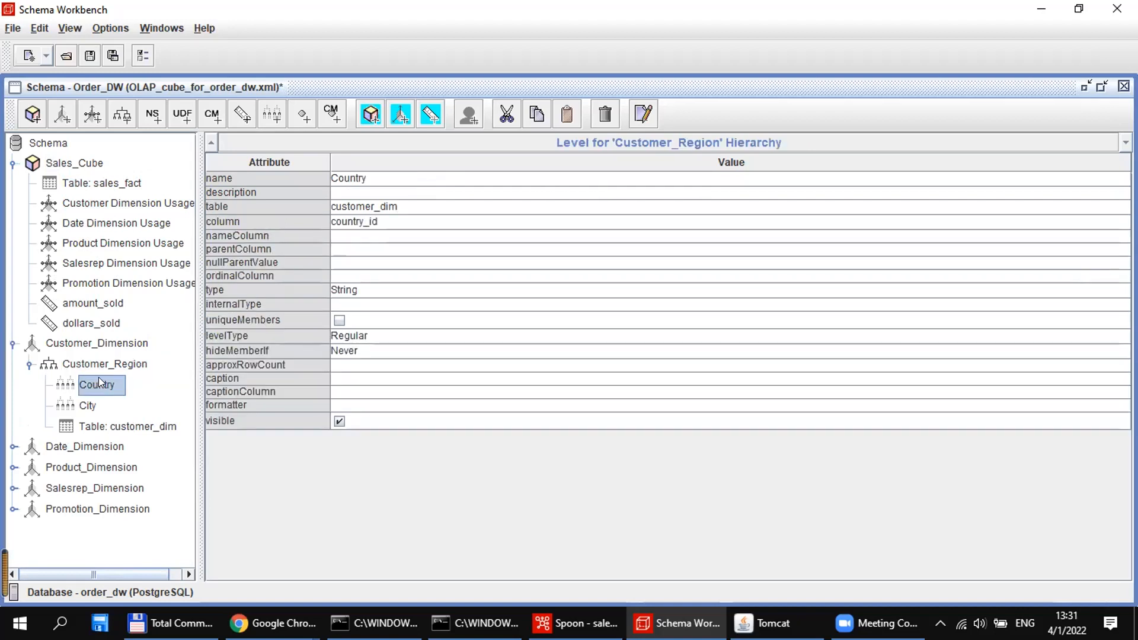
{"action": "left_click", "coordinate": [374, 222]}
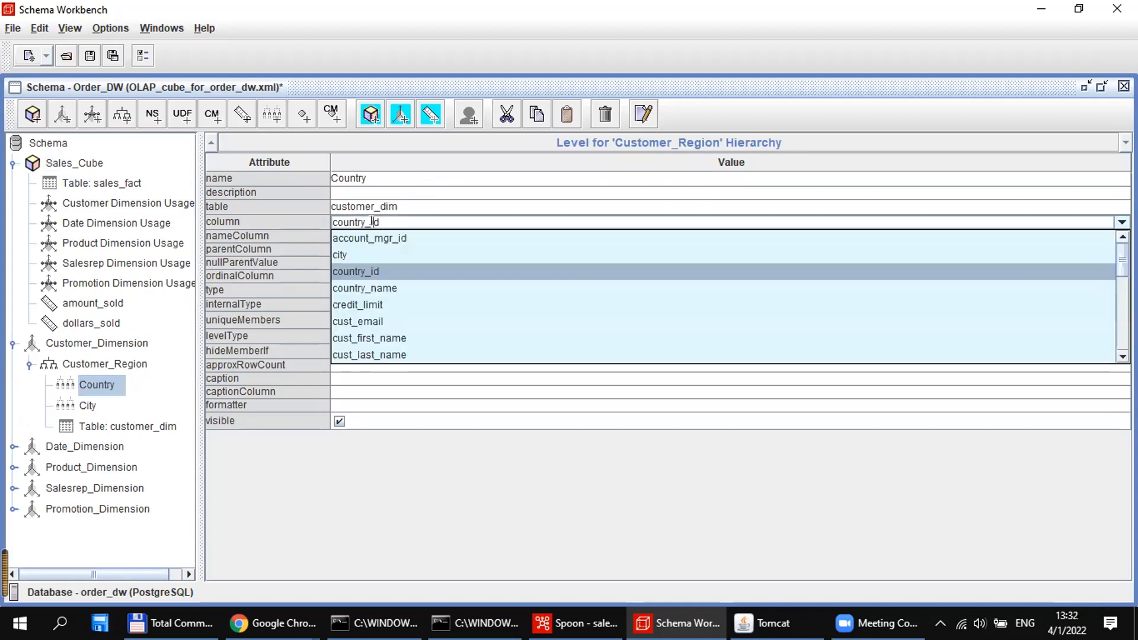
{"action": "left_click", "coordinate": [368, 268]}
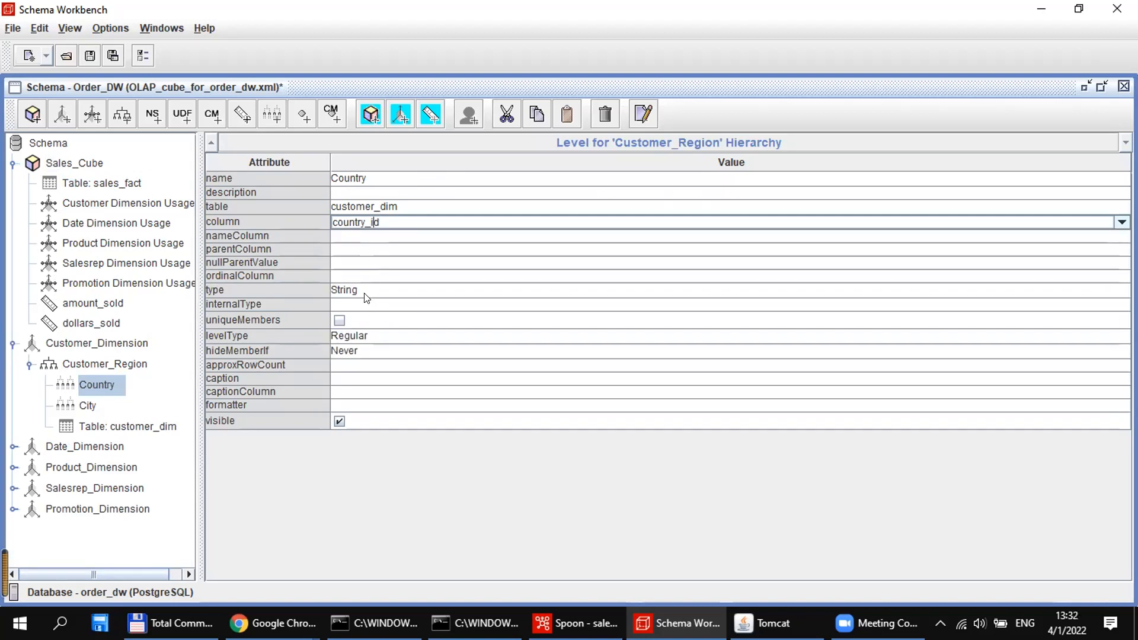
{"action": "left_click", "coordinate": [362, 290]}
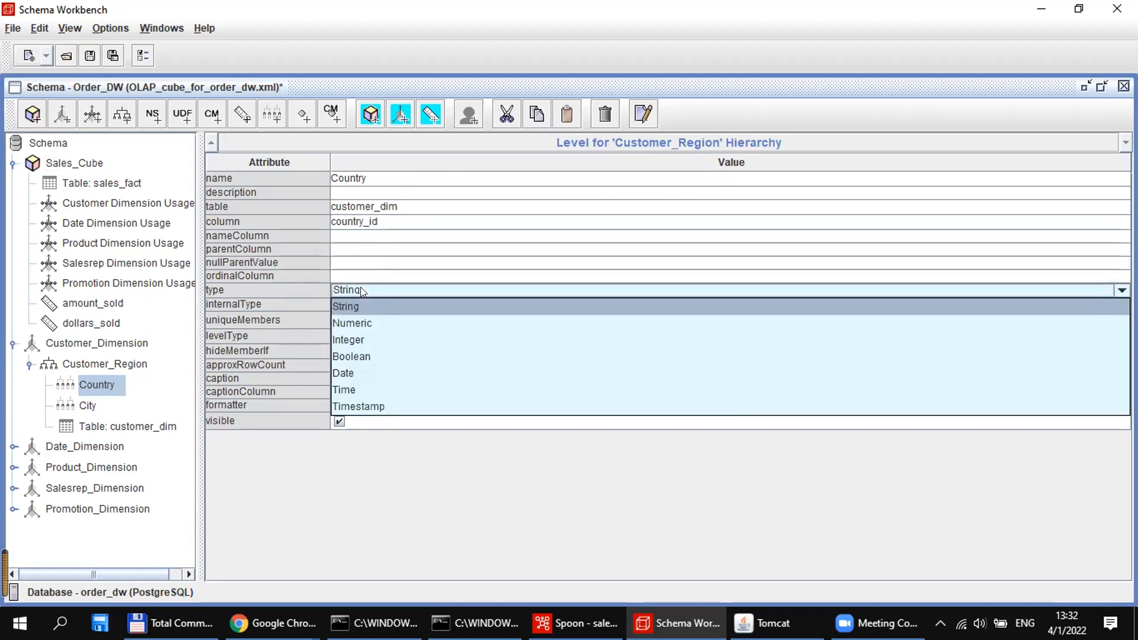
{"action": "left_click", "coordinate": [361, 289]}
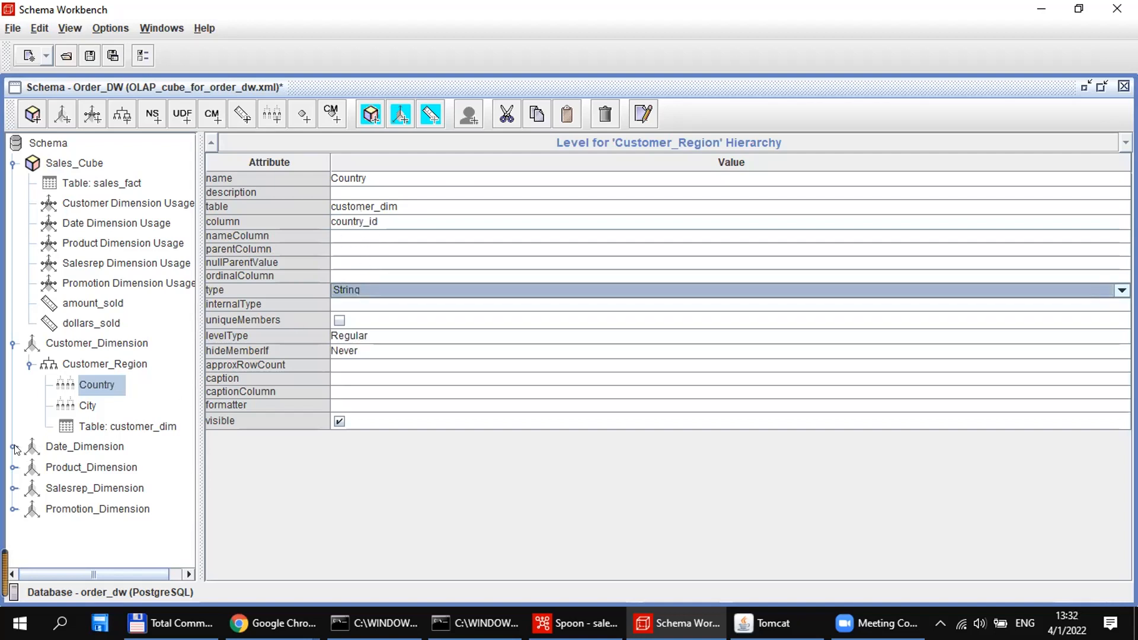
Review the source options of Customer Dimension Usage, keeping Customer_Dimension as the source.
{"action": "left_click", "coordinate": [71, 344]}
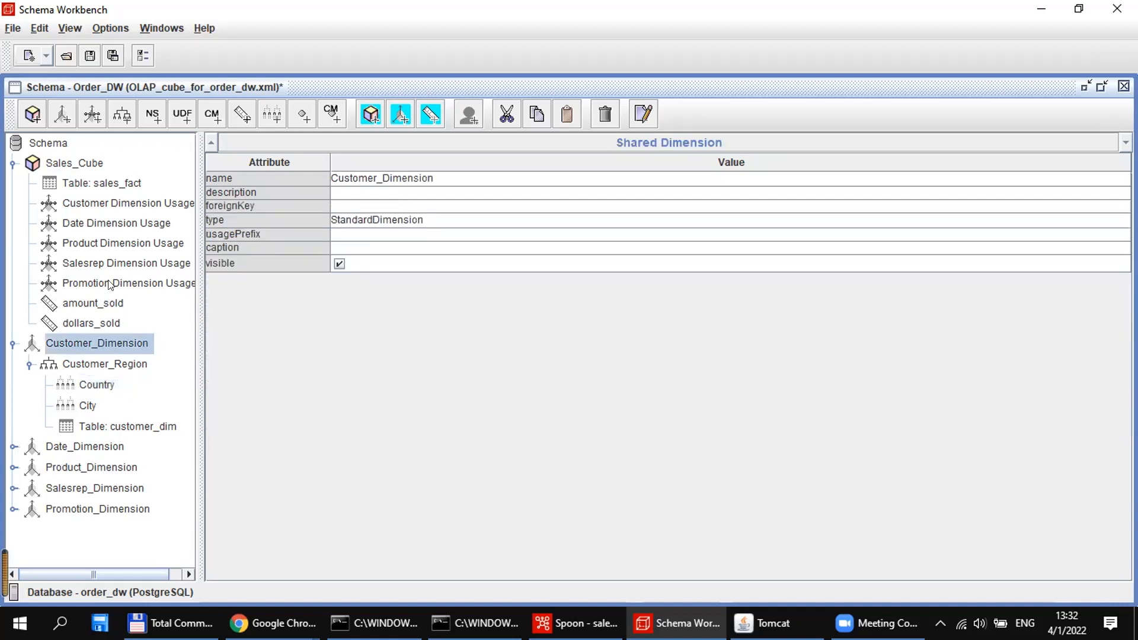
{"action": "left_click", "coordinate": [110, 205]}
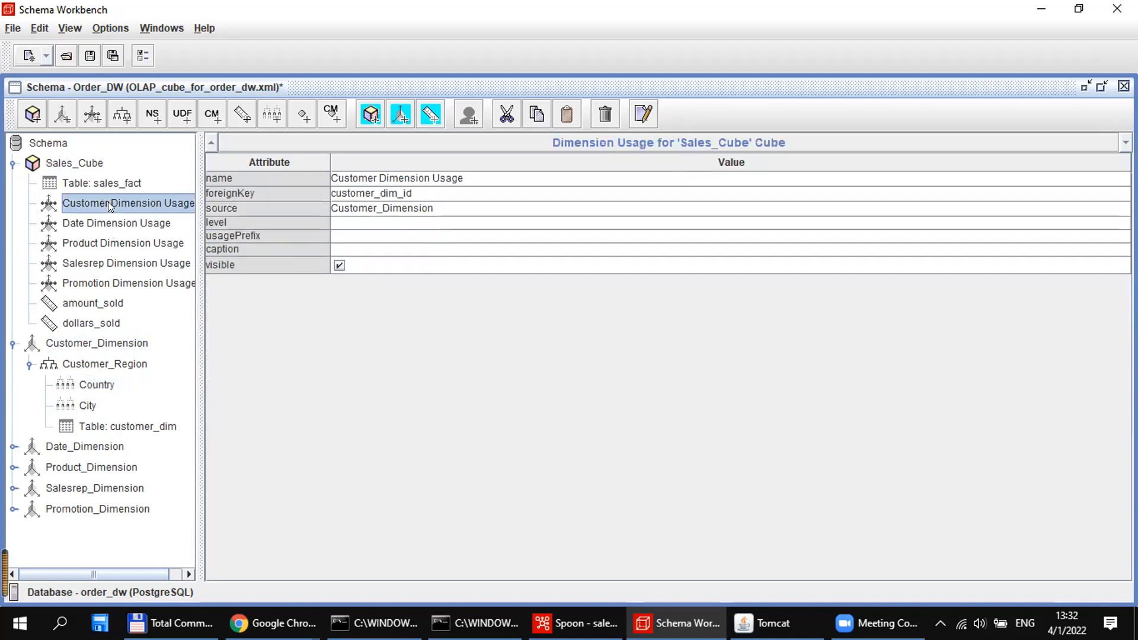
{"action": "left_click", "coordinate": [408, 208]}
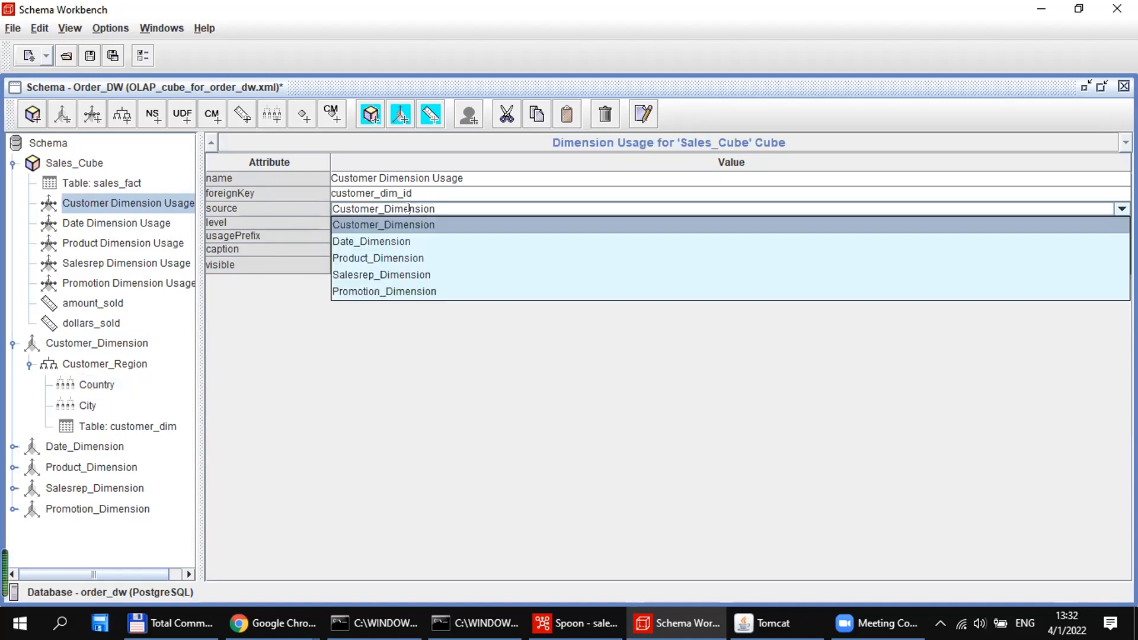
{"action": "left_click", "coordinate": [380, 220]}
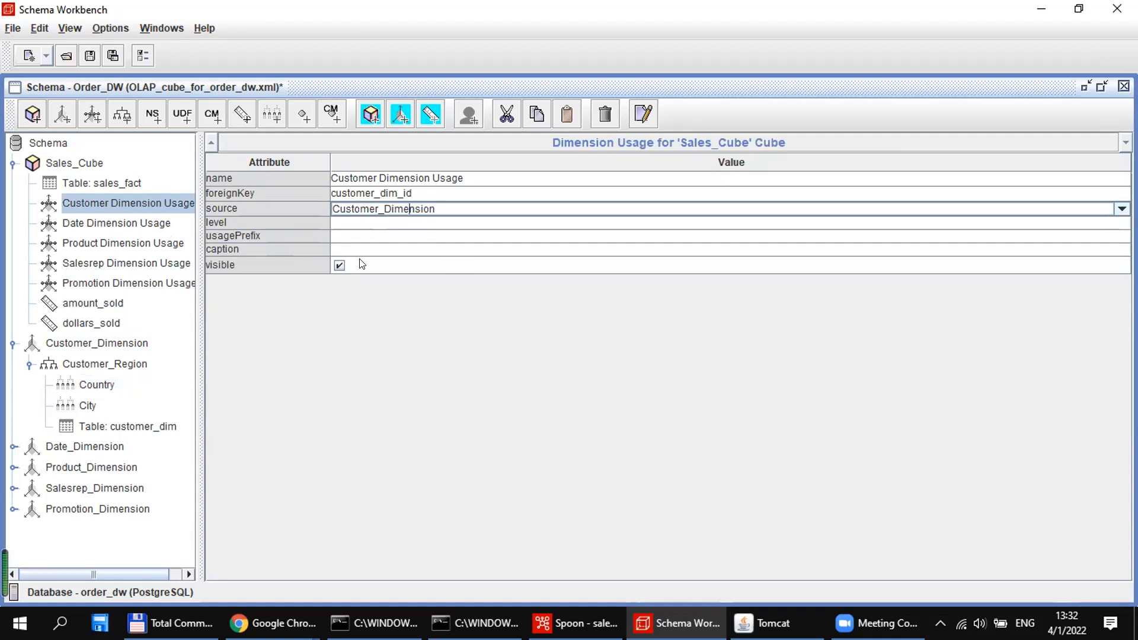
Collapse Customer_Dimension and Sales_Cube in the schema tree, and locate the Publish command without running it.
{"action": "left_click", "coordinate": [15, 344]}
{"action": "left_click", "coordinate": [13, 164]}
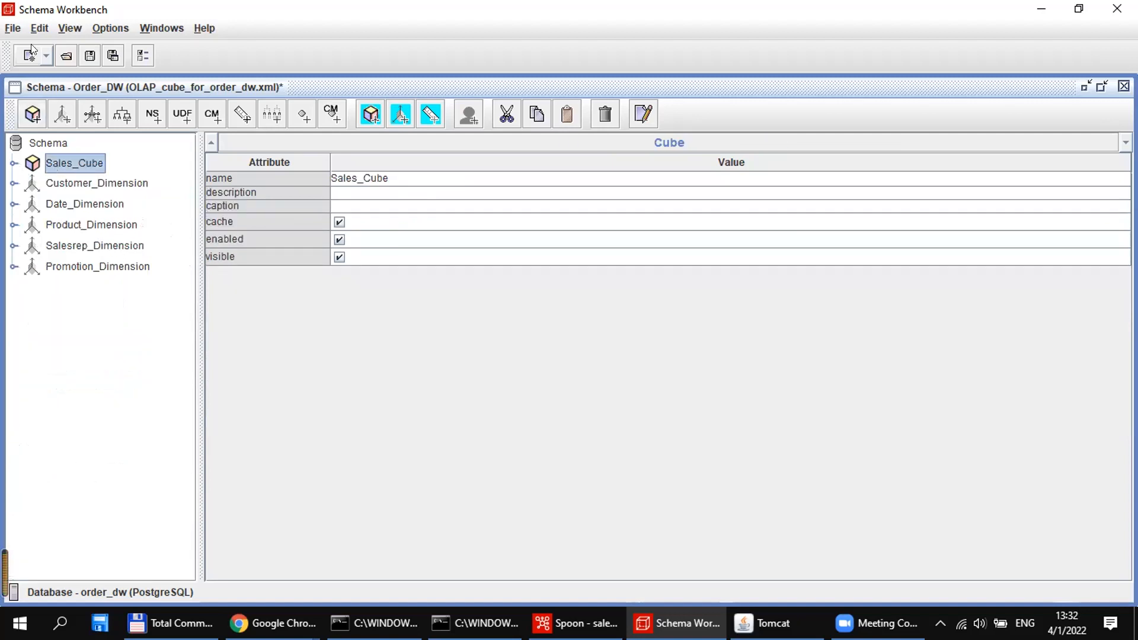
{"action": "left_click", "coordinate": [18, 26]}
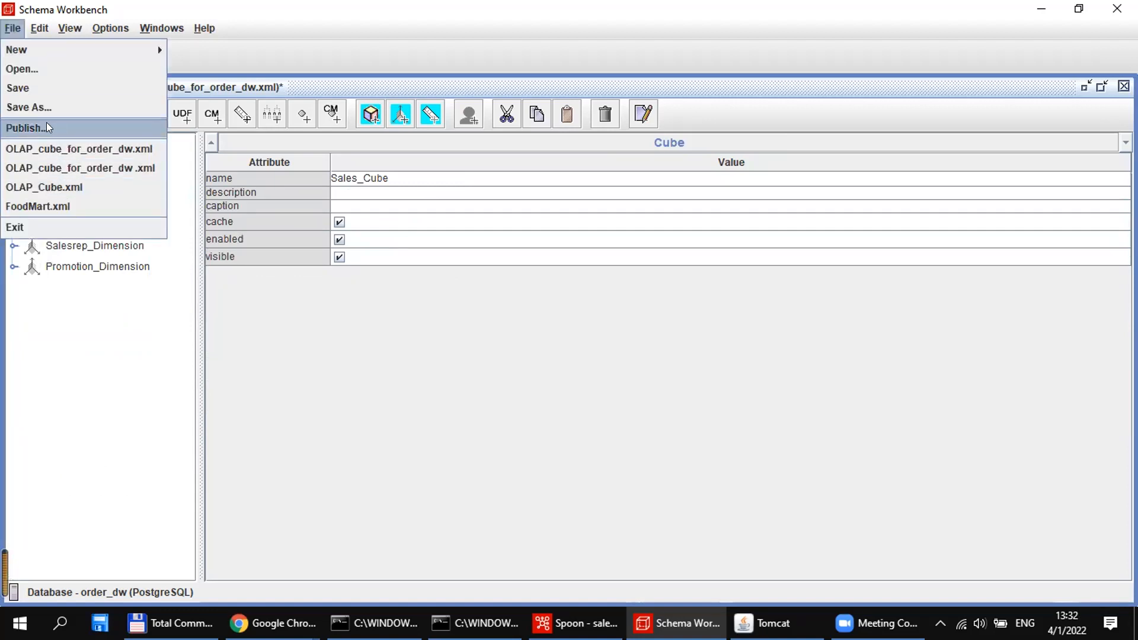
{"action": "left_click", "coordinate": [276, 312]}
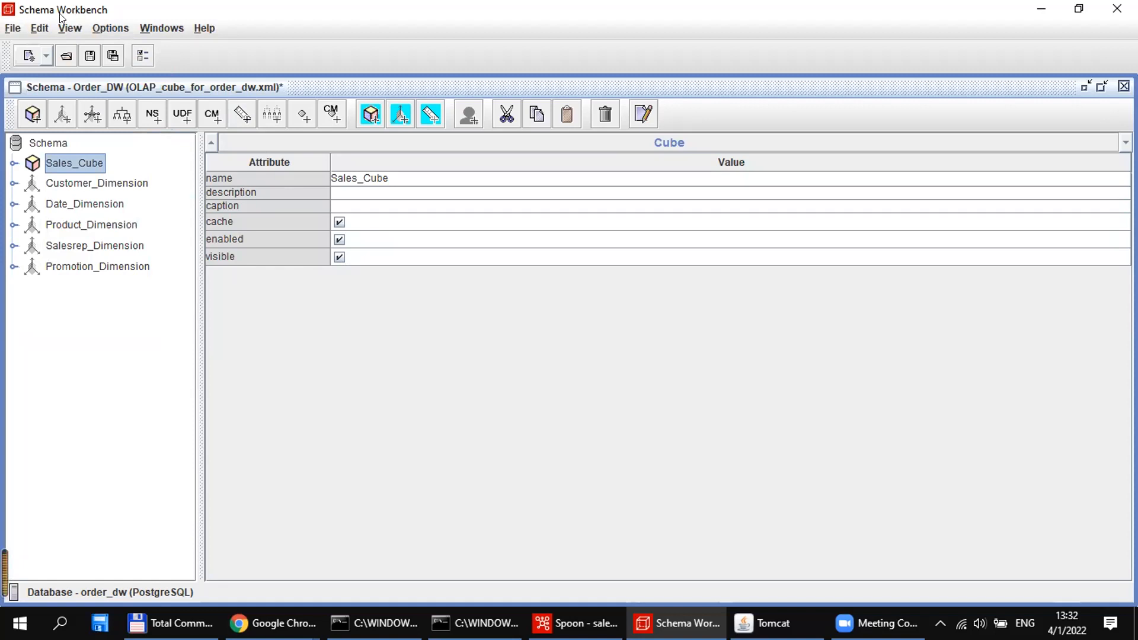
Review the general settings of the order_dw database connection, and close them unchanged.
{"action": "left_click", "coordinate": [107, 29]}
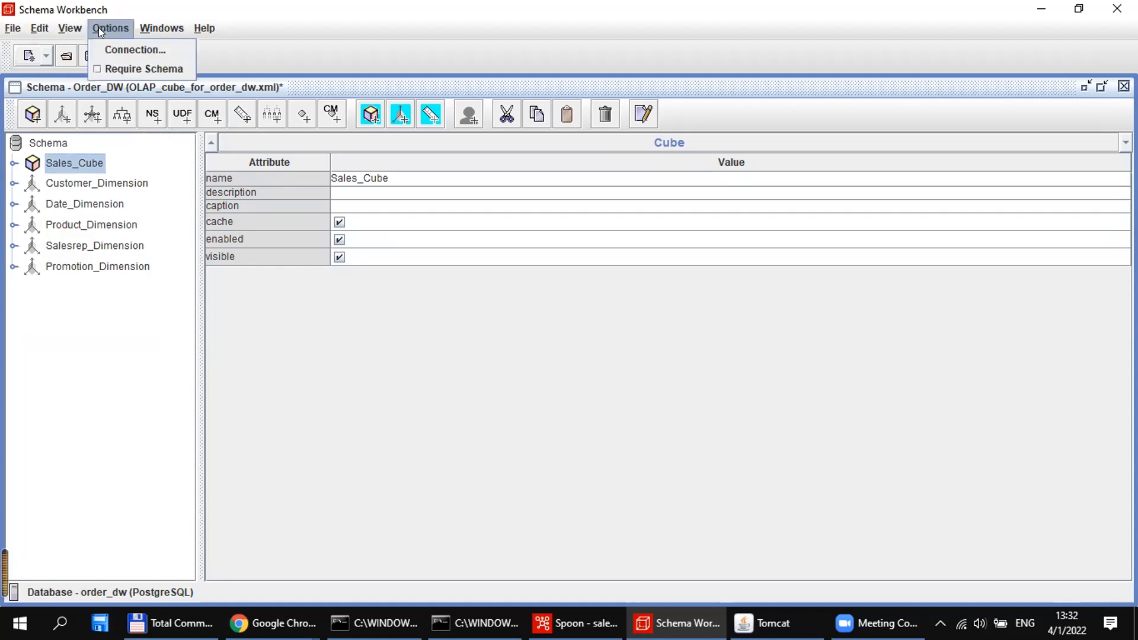
{"action": "left_click", "coordinate": [140, 51]}
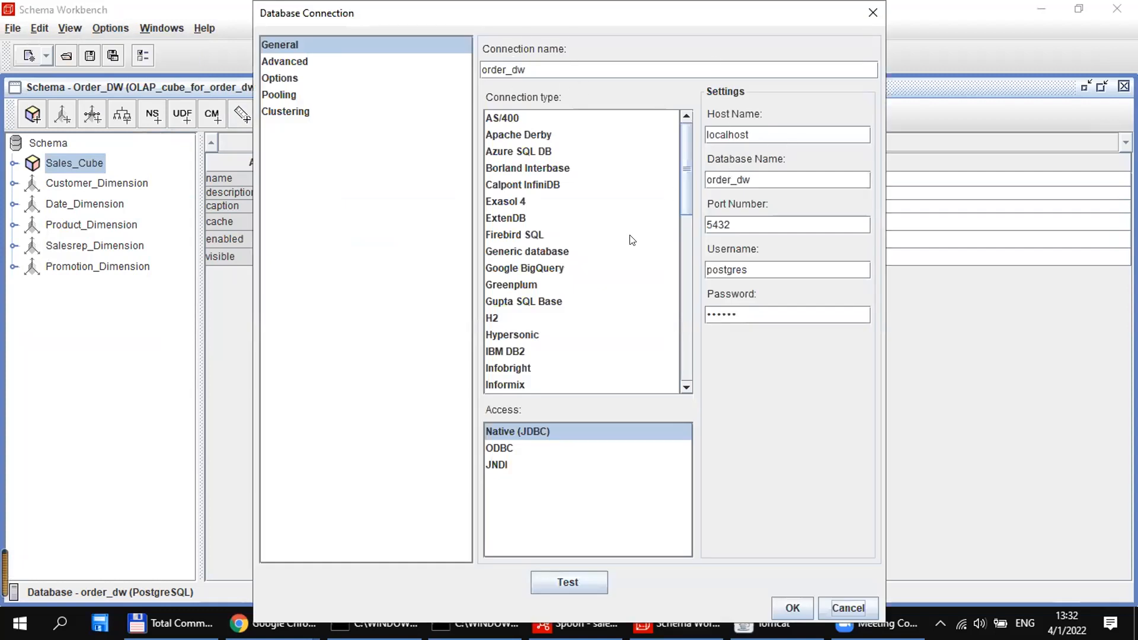
{"action": "left_click", "coordinate": [873, 14]}
Inspect the tables of the public schema in a new JDBC Explorer, and close the explorer.
{"action": "left_click", "coordinate": [45, 54]}
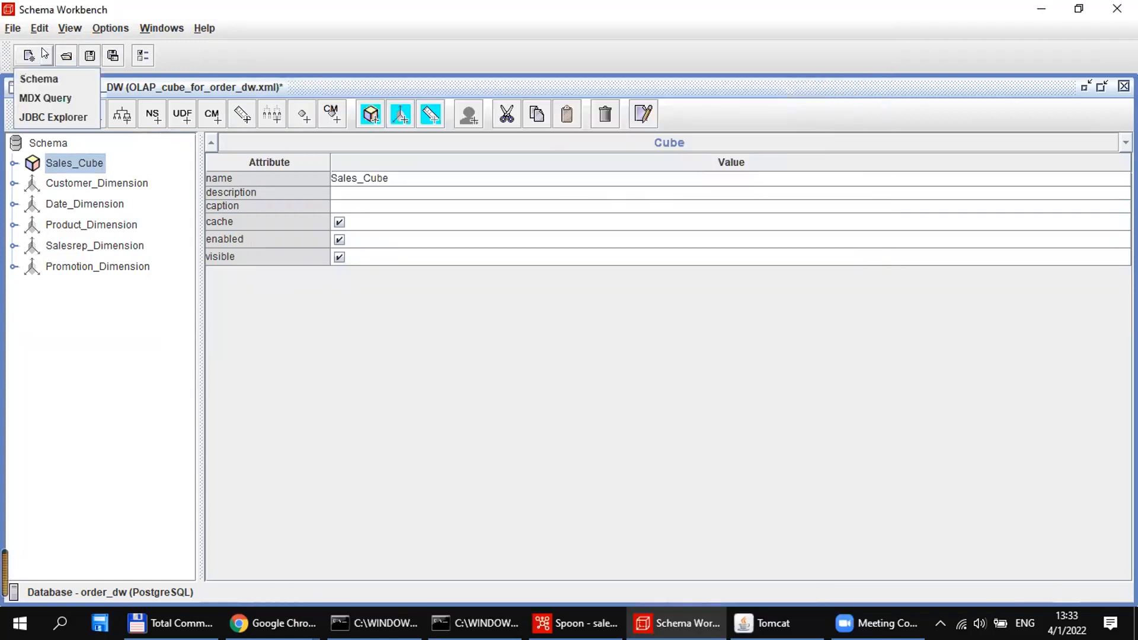
{"action": "left_click", "coordinate": [54, 117]}
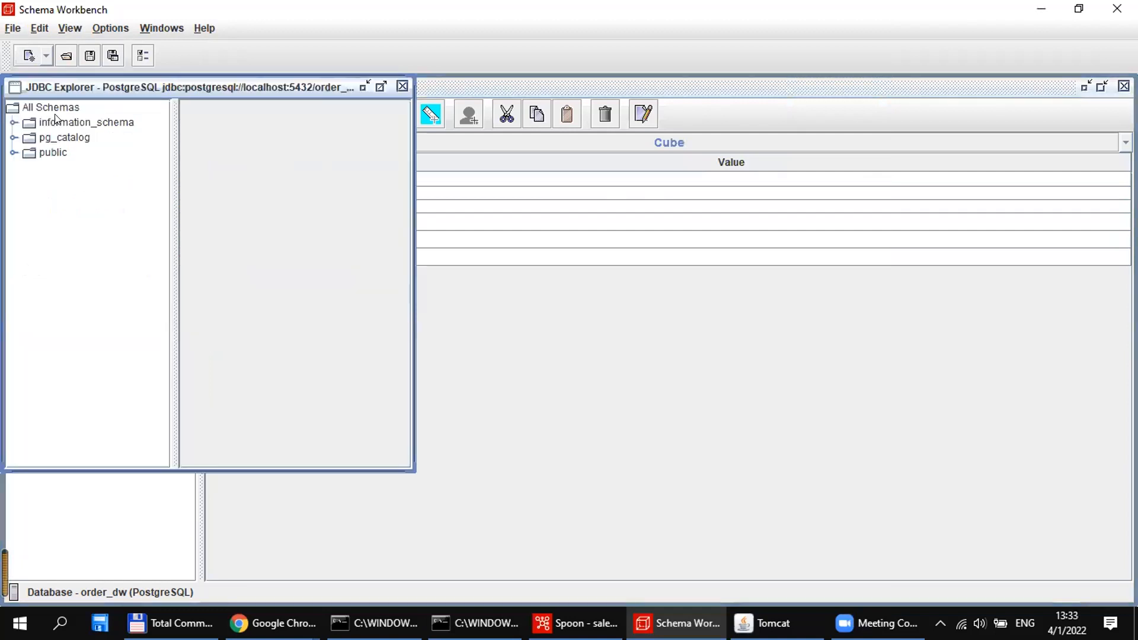
{"action": "left_click", "coordinate": [15, 152]}
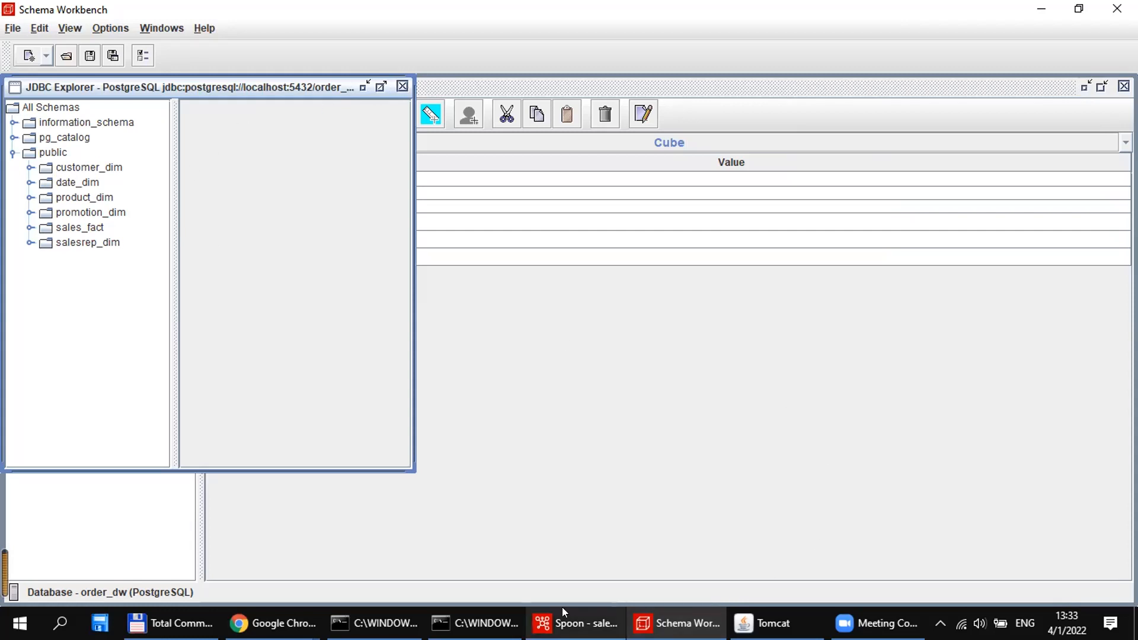
{"action": "left_click", "coordinate": [403, 86]}
Try to publish with Sales_Cube selected in the schema tree.
{"action": "left_click", "coordinate": [11, 30]}
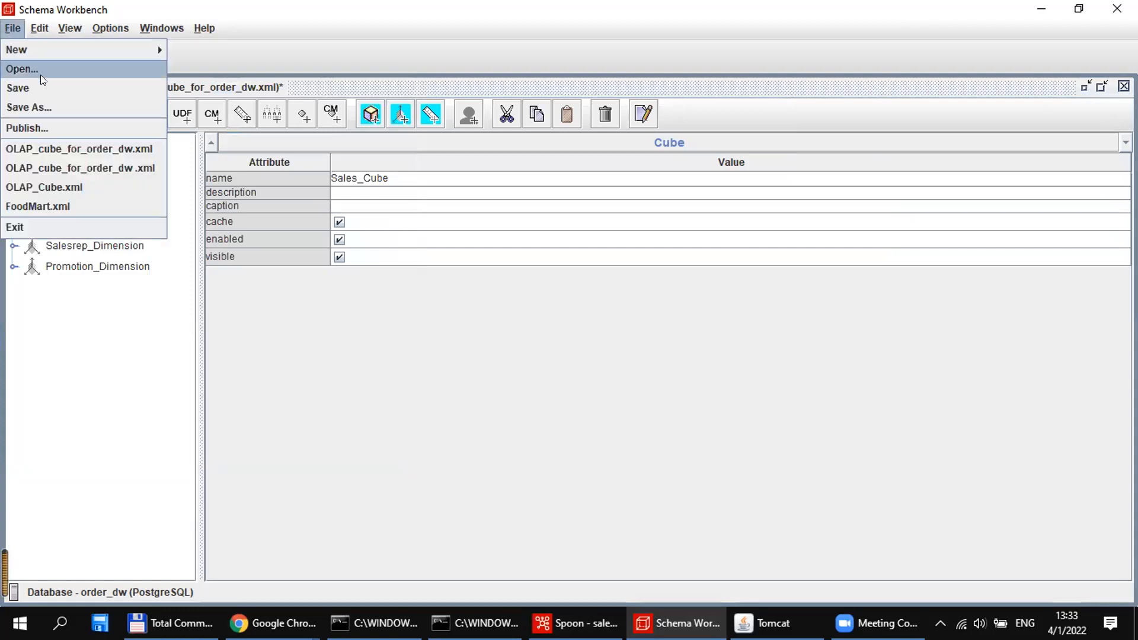
{"action": "left_click", "coordinate": [48, 127]}
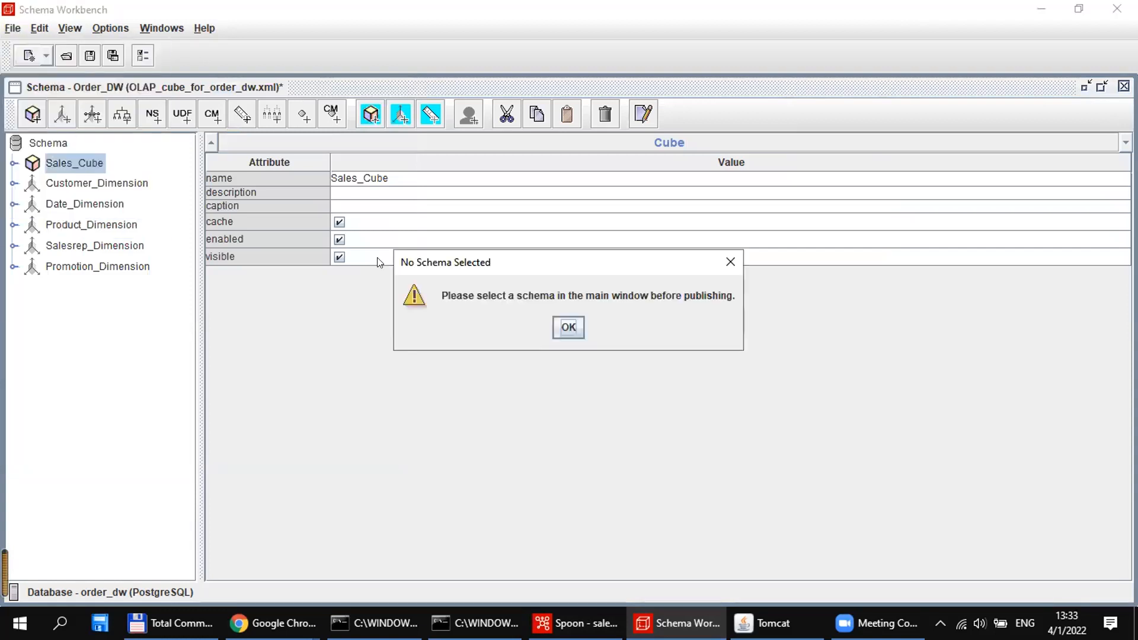
{"action": "left_click", "coordinate": [731, 262]}
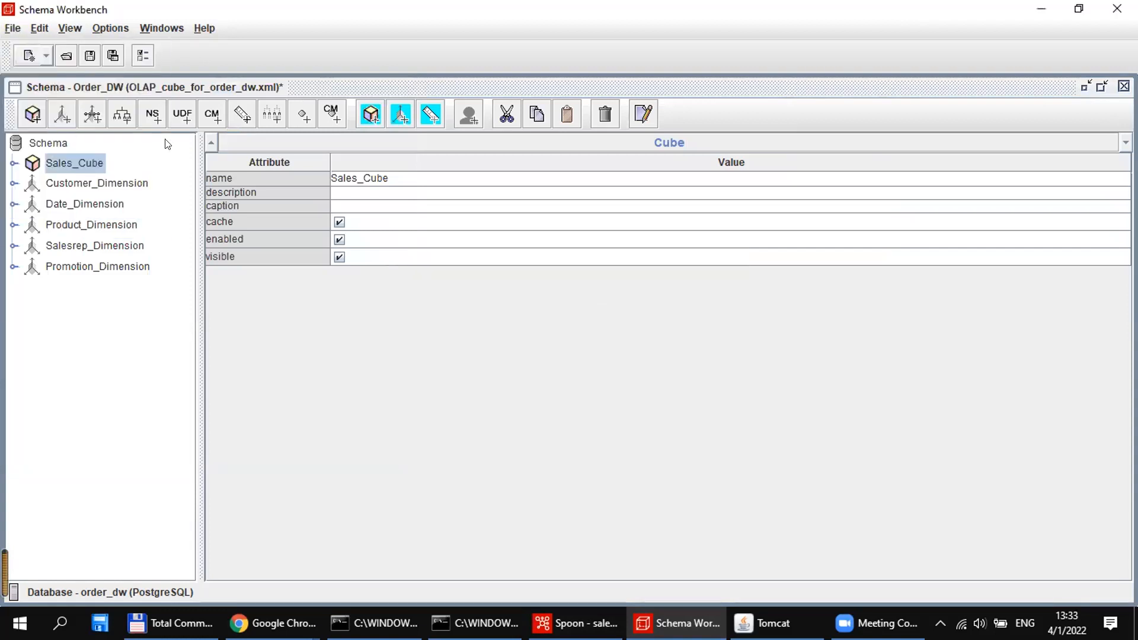
{"action": "left_click", "coordinate": [88, 57]}
{"action": "left_click", "coordinate": [13, 28]}
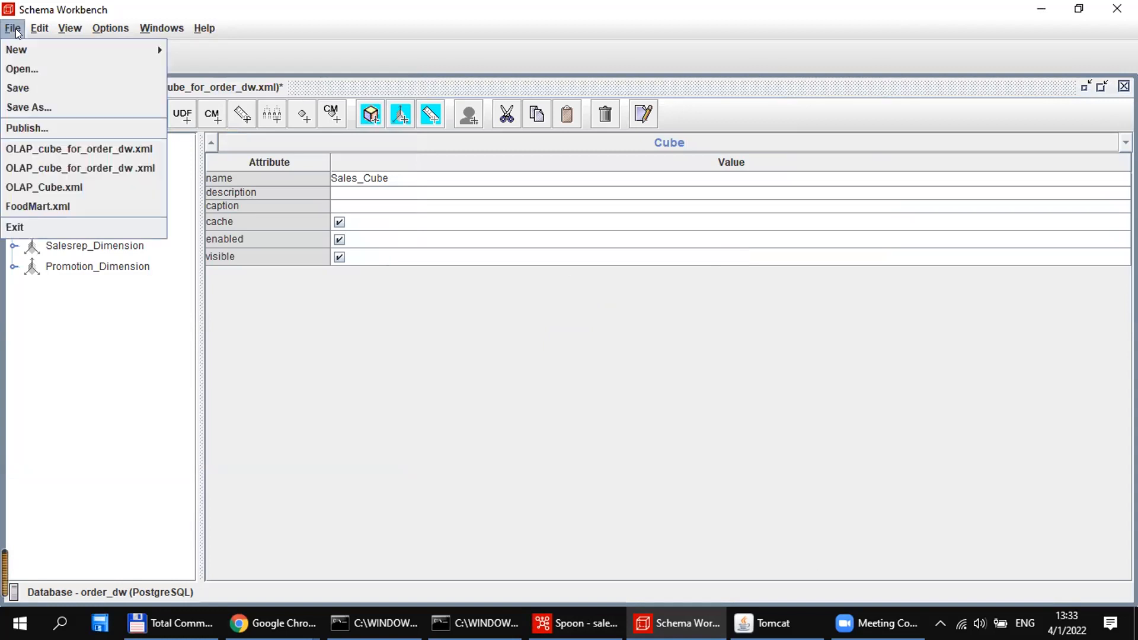
{"action": "left_click", "coordinate": [31, 127]}
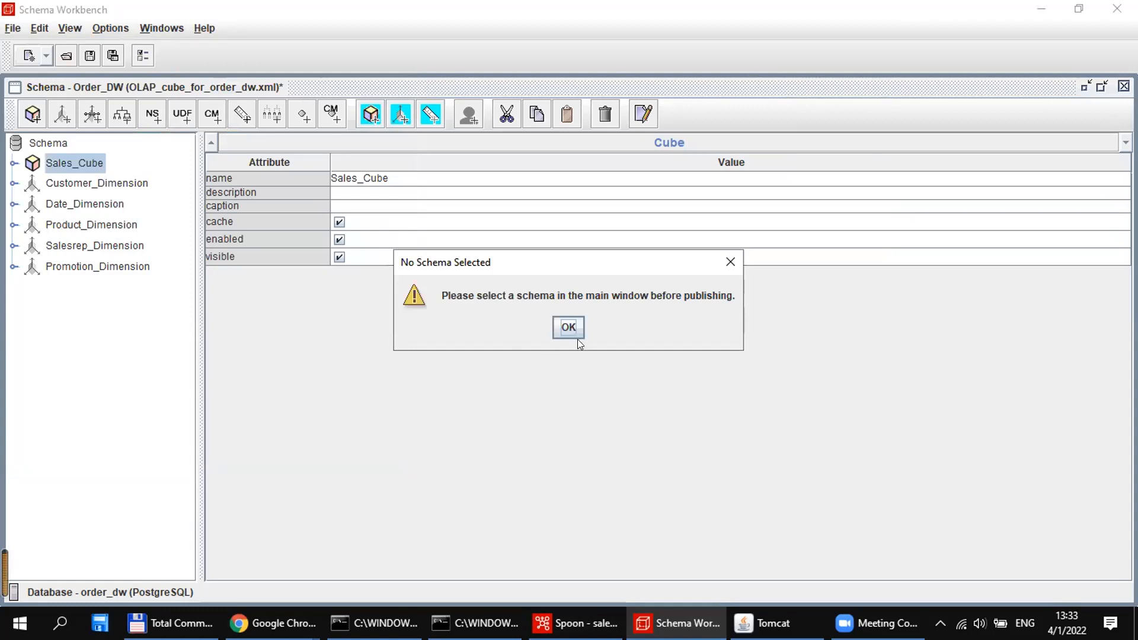
{"action": "left_click", "coordinate": [728, 261]}
Select the top-level Schema element and open its publish settings without saving the modified schema.
{"action": "left_click", "coordinate": [48, 143]}
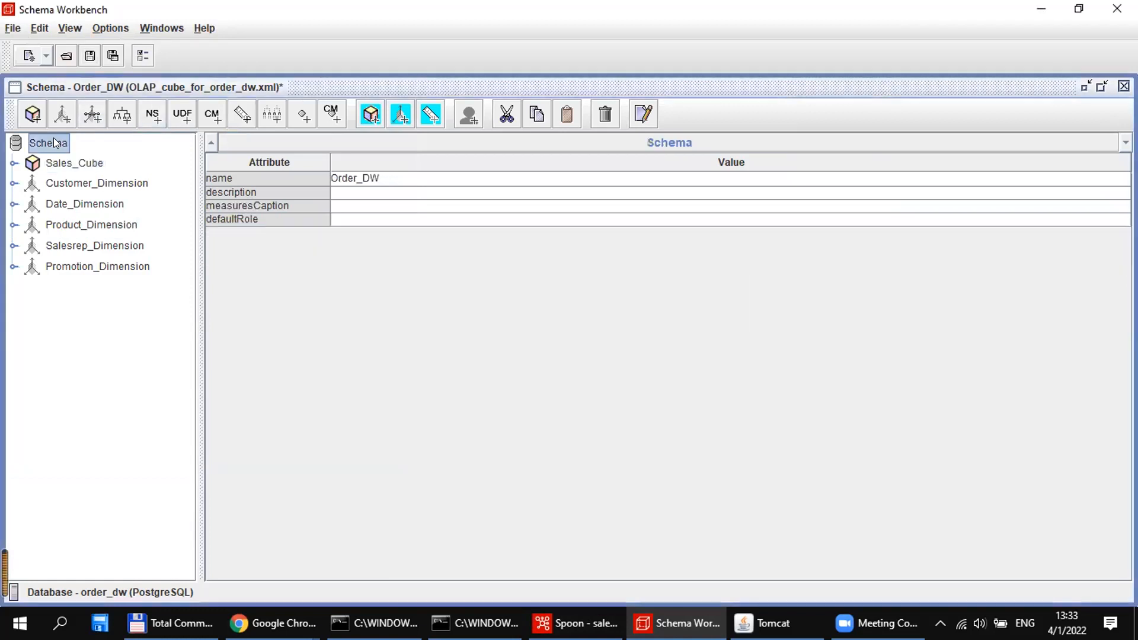
{"action": "left_click", "coordinate": [13, 28]}
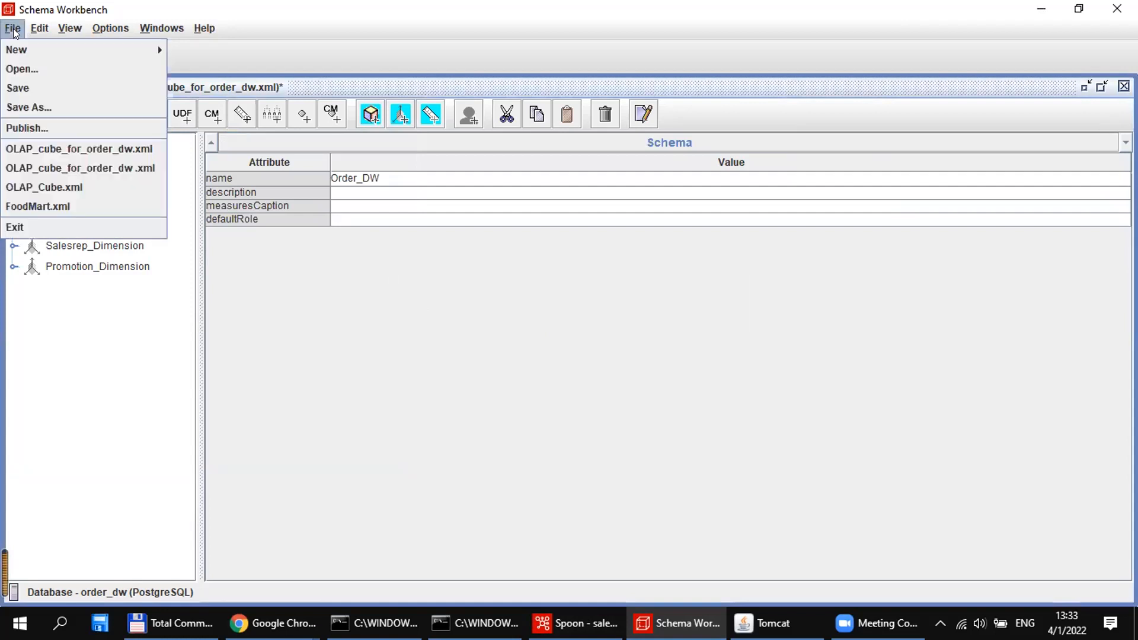
{"action": "left_click", "coordinate": [34, 123]}
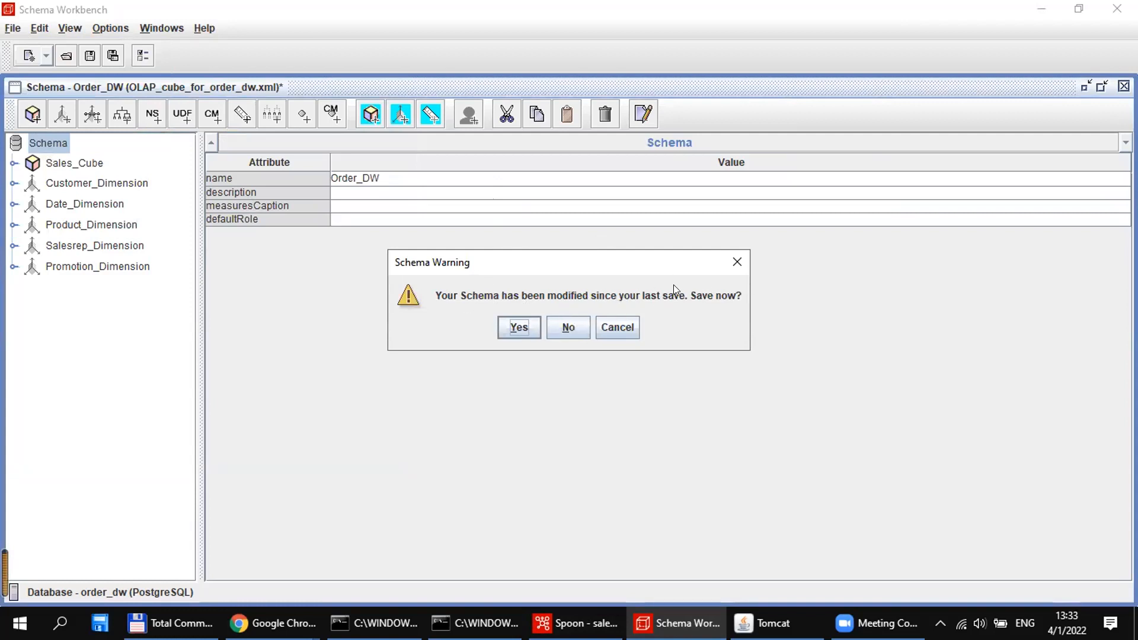
{"action": "left_click", "coordinate": [735, 268]}
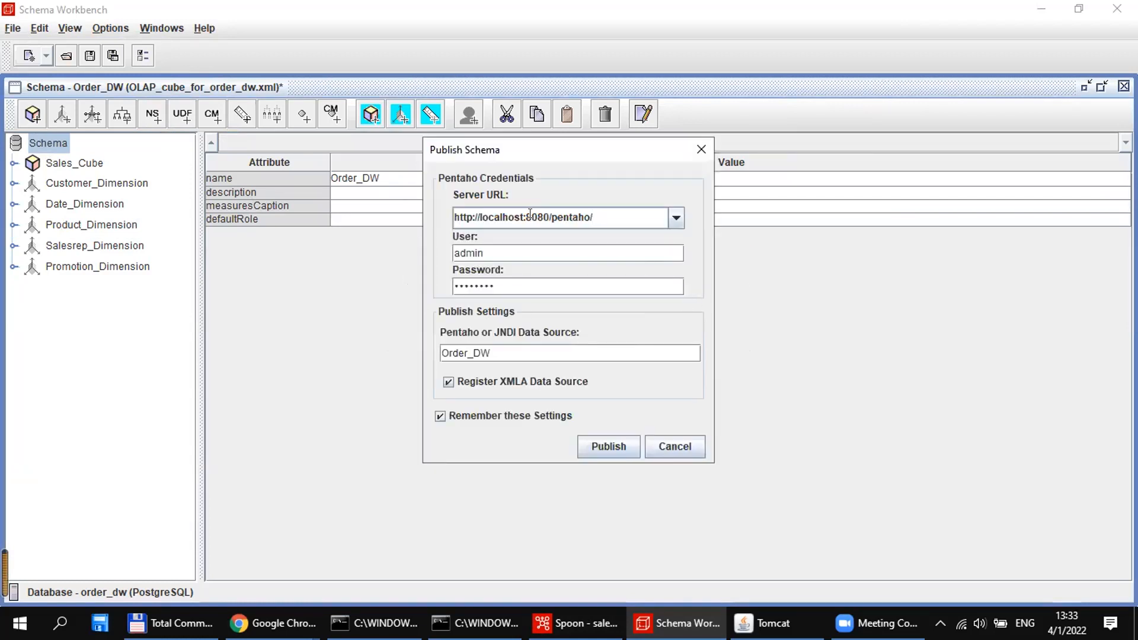
Review the Pentaho or JNDI data source name and the server URL in the publish settings, and cancel publishing.
{"action": "left_click_drag", "start_coordinate": [499, 352], "coordinate": [436, 352]}
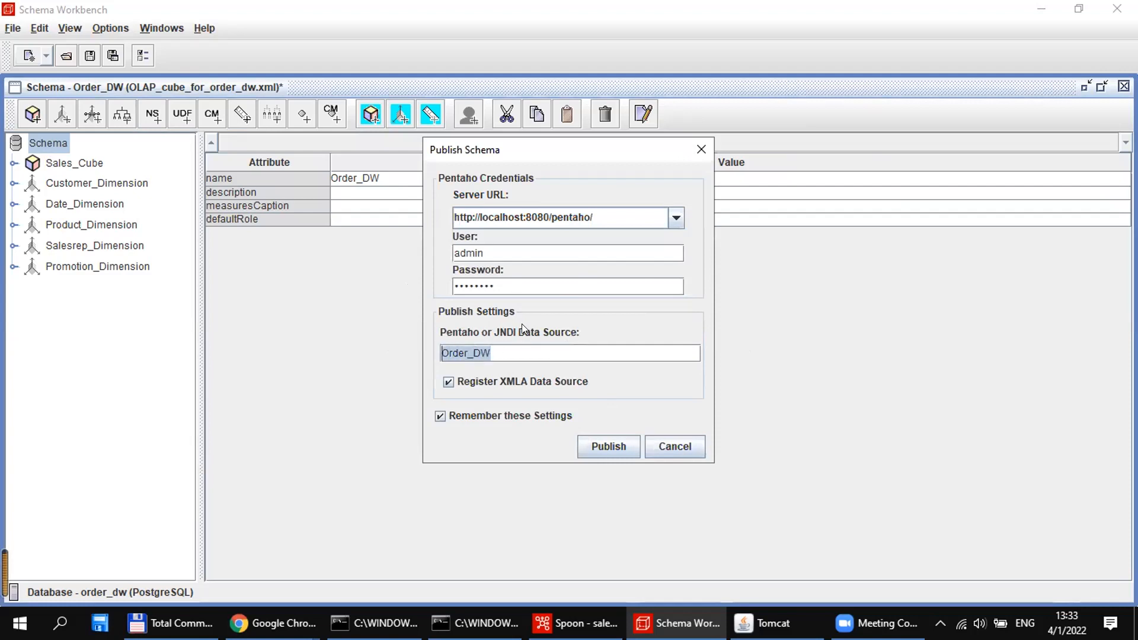
{"action": "left_click", "coordinate": [502, 354]}
{"action": "left_click_drag", "start_coordinate": [491, 346], "coordinate": [442, 349]}
{"action": "left_click", "coordinate": [472, 349]}
{"action": "left_click_drag", "start_coordinate": [499, 352], "coordinate": [449, 345]}
{"action": "left_click", "coordinate": [480, 344]}
{"action": "left_click", "coordinate": [451, 344]}
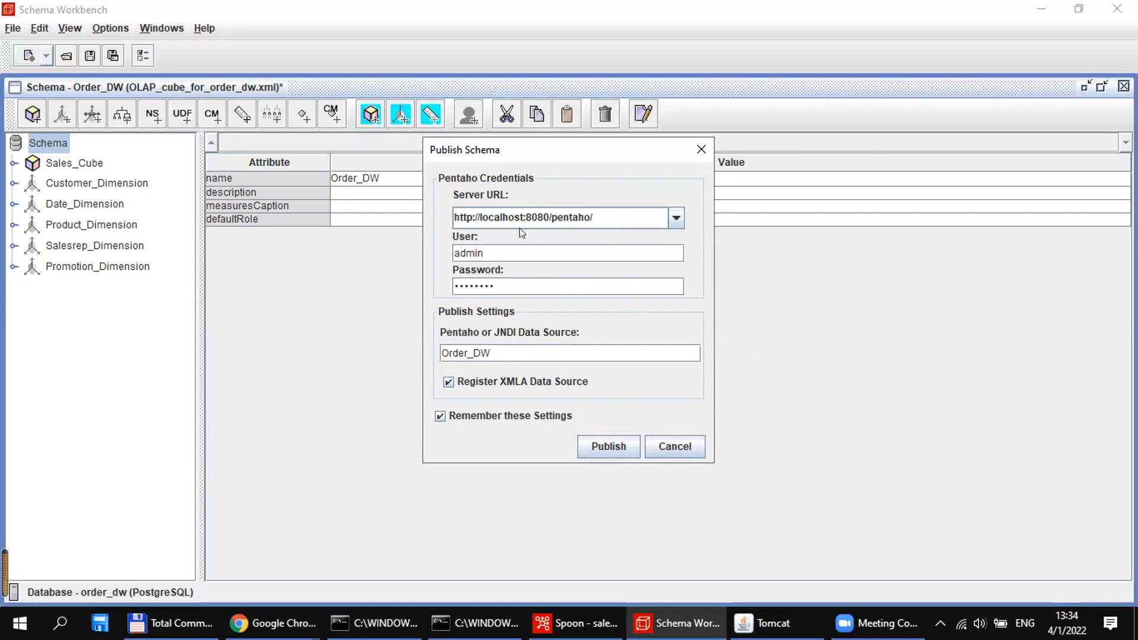
{"action": "left_click_drag", "start_coordinate": [595, 212], "coordinate": [451, 211]}
{"action": "left_click", "coordinate": [487, 213]}
{"action": "left_click", "coordinate": [683, 442]}
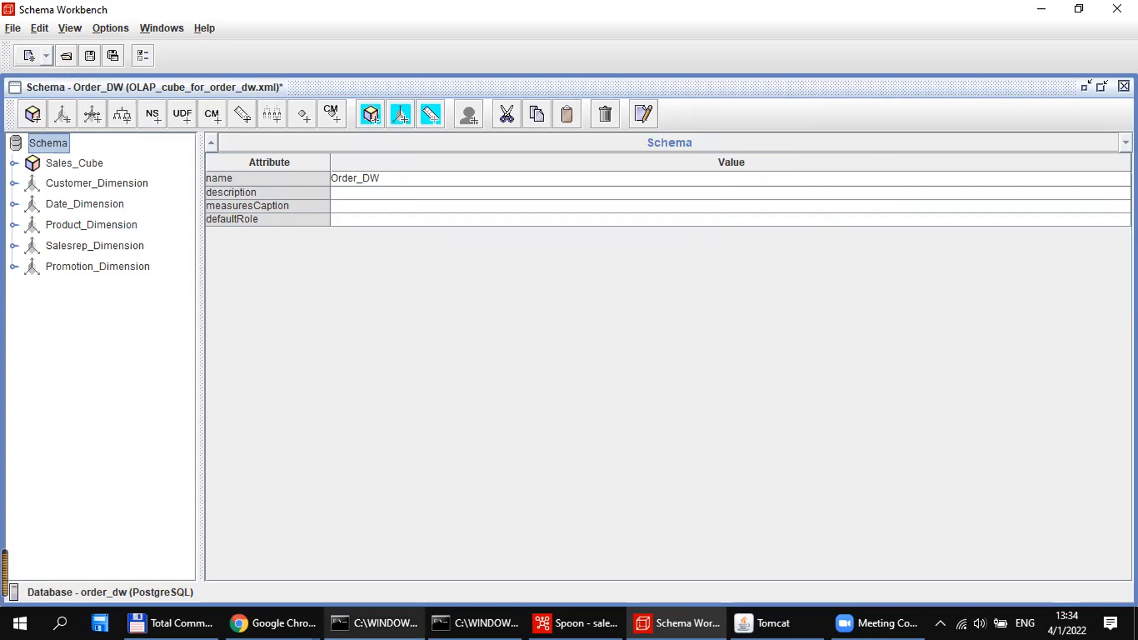
Switch to Google Chrome and bring up the Pentaho User Console home page.
{"action": "mouse_move", "coordinate": [272, 622]}
{"action": "left_click", "coordinate": [1062, 547]}
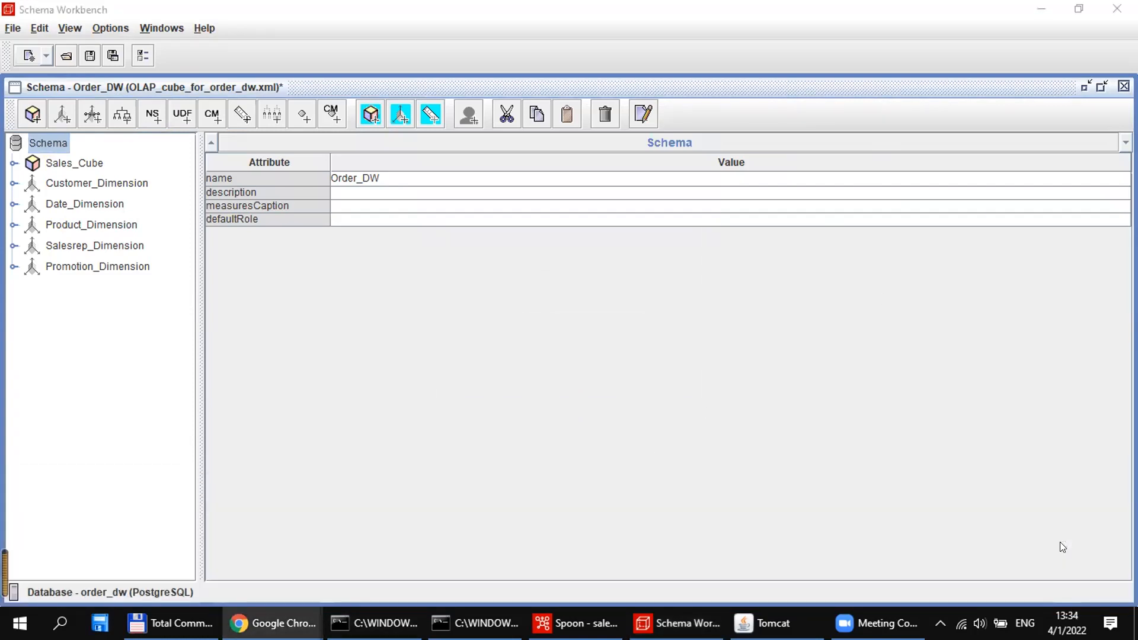
{"action": "left_click", "coordinate": [677, 624]}
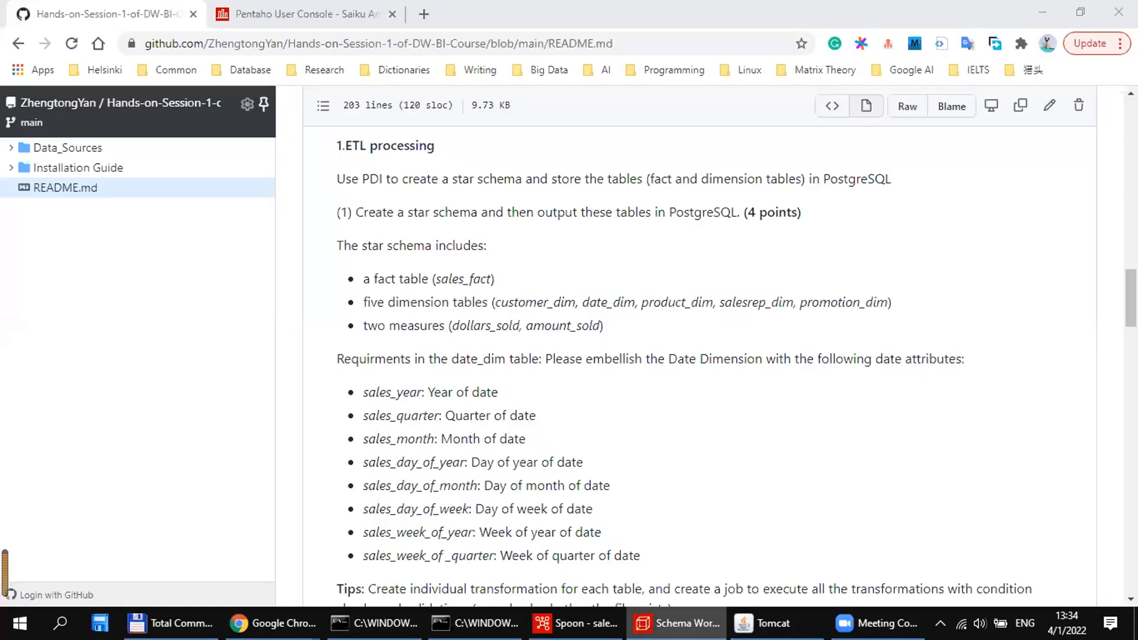
{"action": "left_click", "coordinate": [388, 22]}
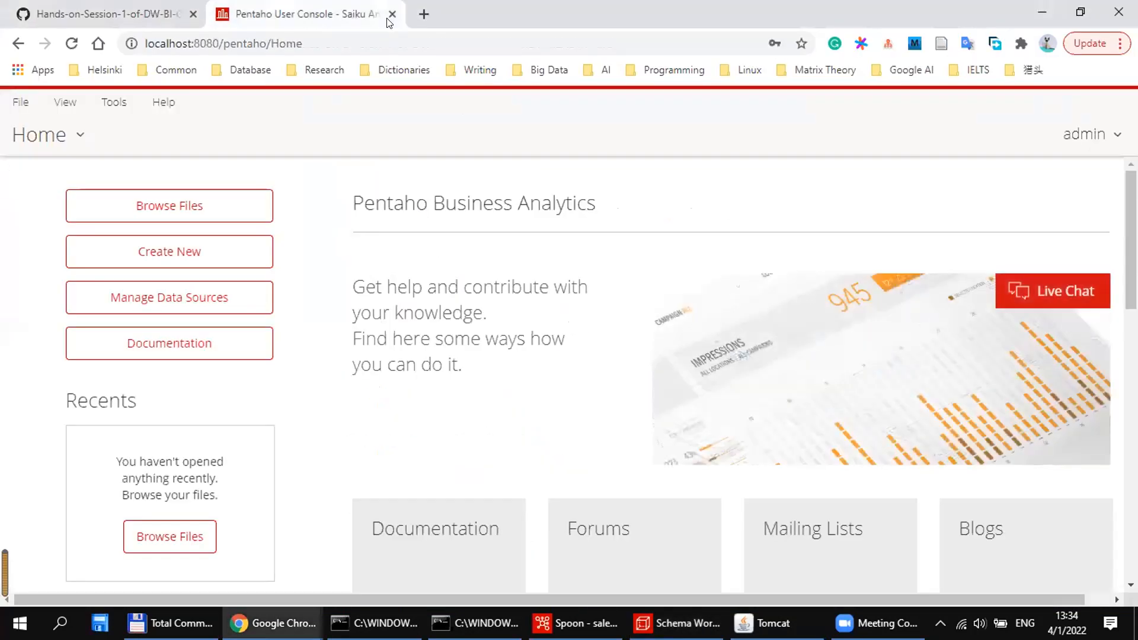
{"action": "left_click", "coordinate": [1020, 126]}
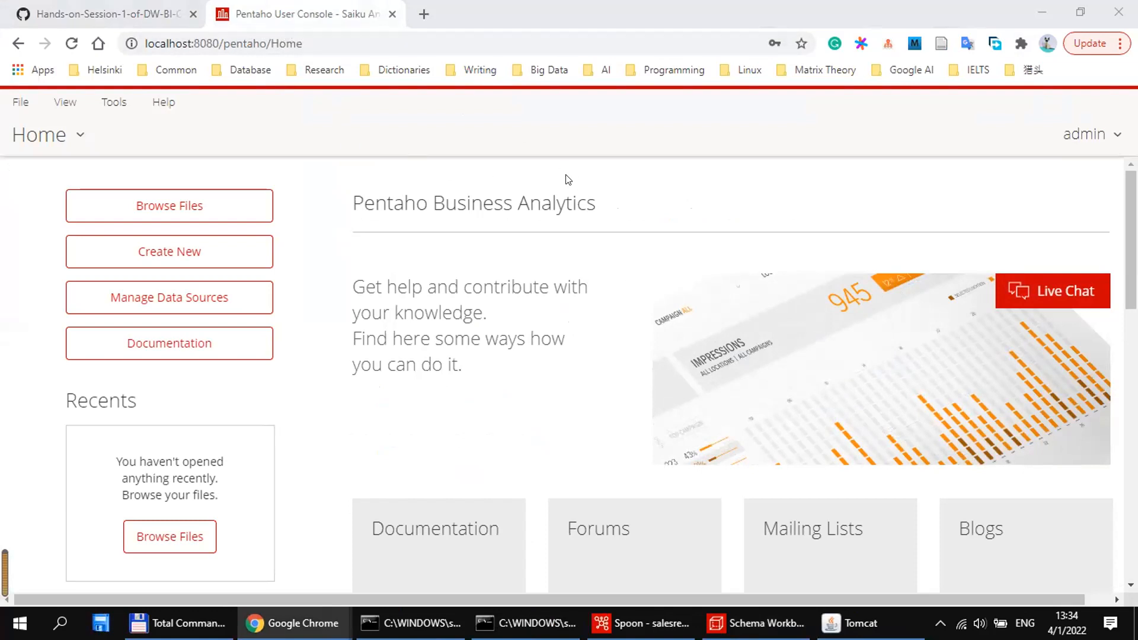
{"action": "left_click", "coordinate": [334, 148]}
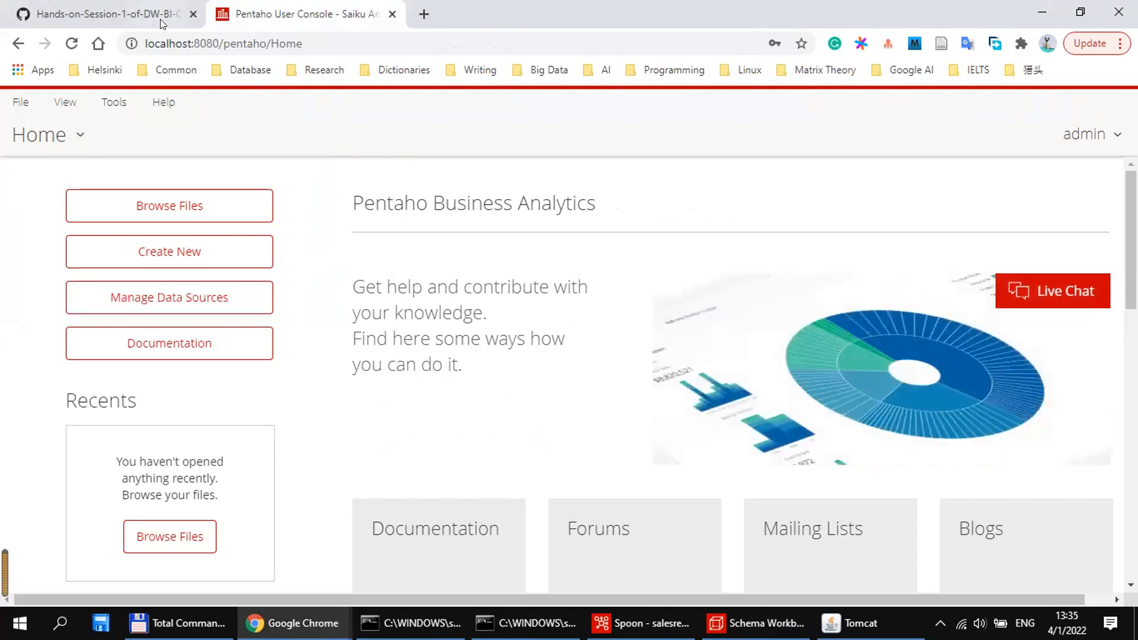
Open the data source management in Pentaho and examine the form for a new database connection, cancelling it without entries.
{"action": "left_click", "coordinate": [191, 302]}
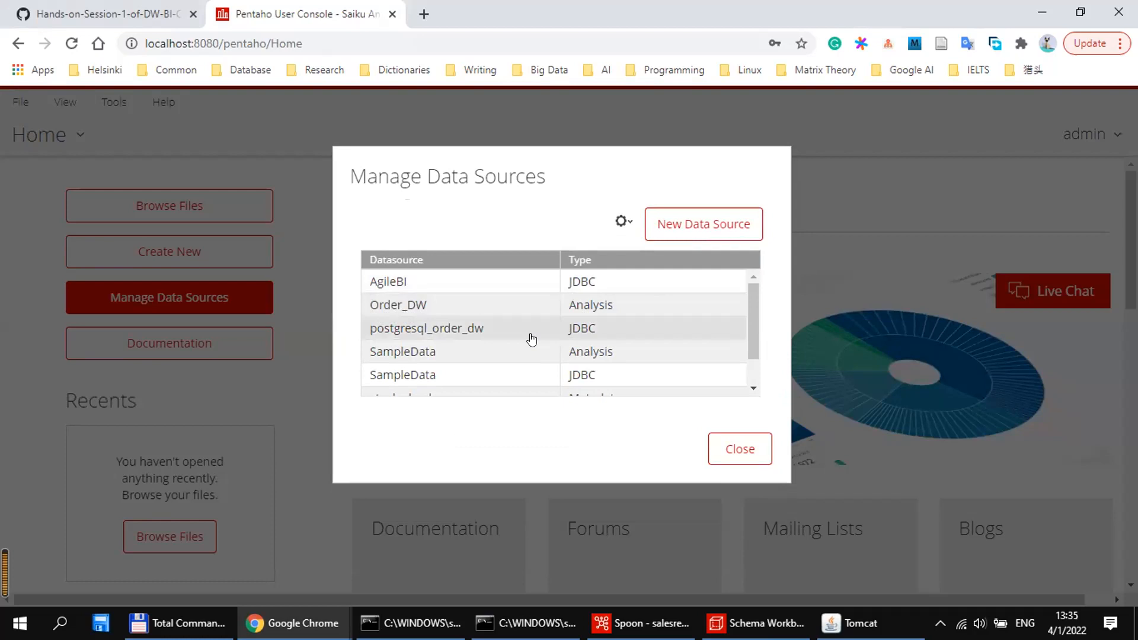
{"action": "left_click", "coordinate": [473, 330]}
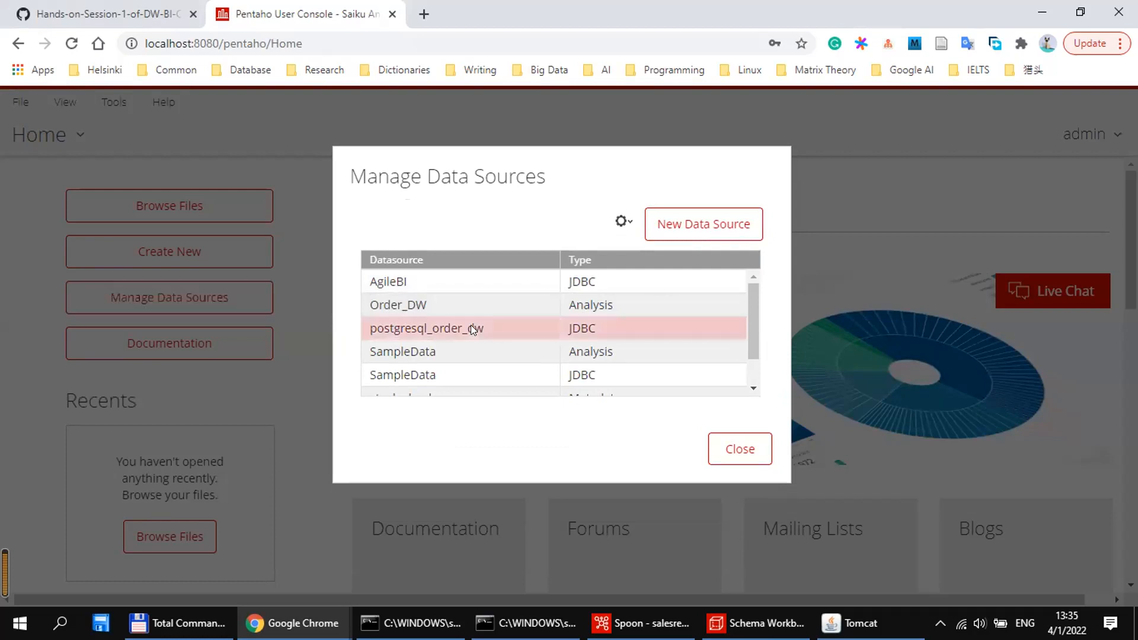
{"action": "left_click", "coordinate": [623, 223]}
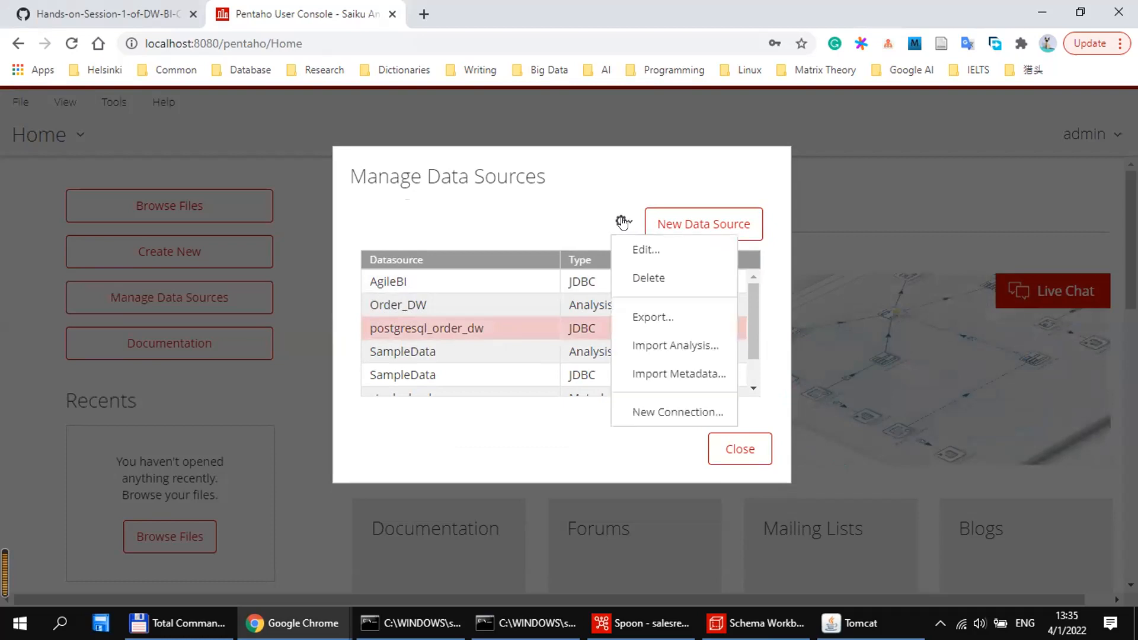
{"action": "left_click", "coordinate": [663, 413]}
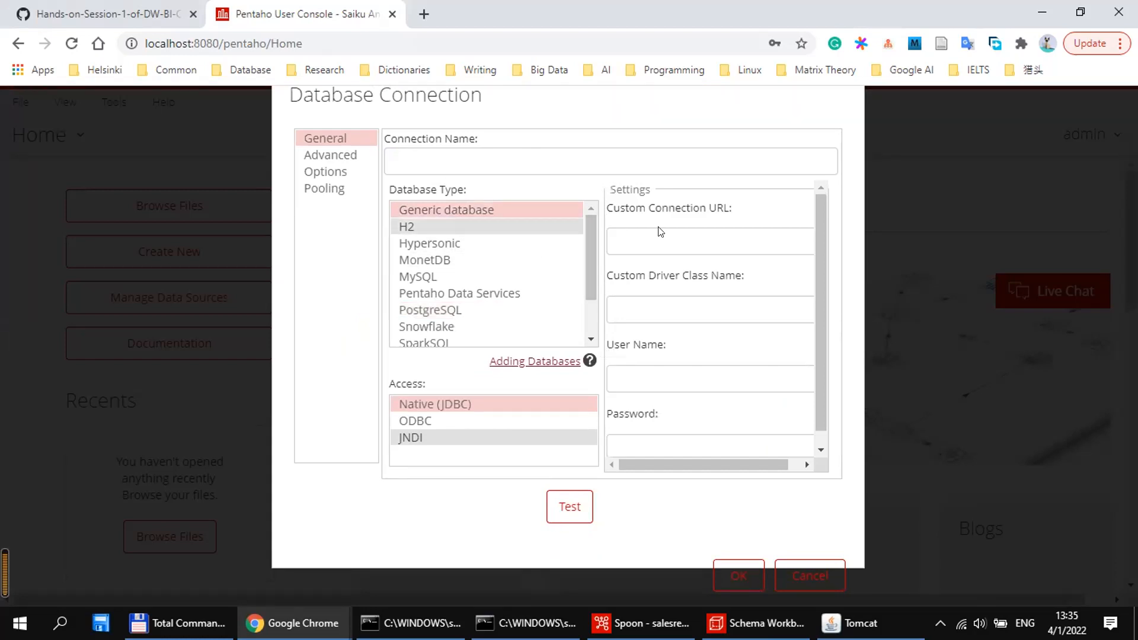
{"action": "left_click", "coordinate": [811, 576]}
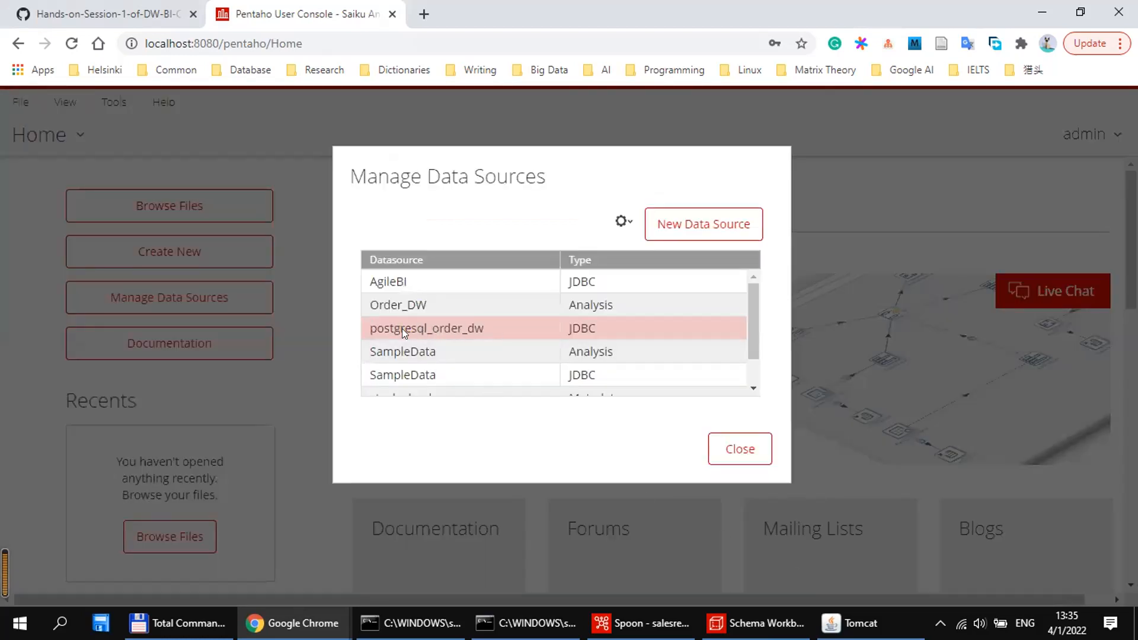
Examine the Order_DW analysis source's settings and its available data sources, including postgresql_order_dw, and close the data source management without saving.
{"action": "left_click", "coordinate": [427, 304]}
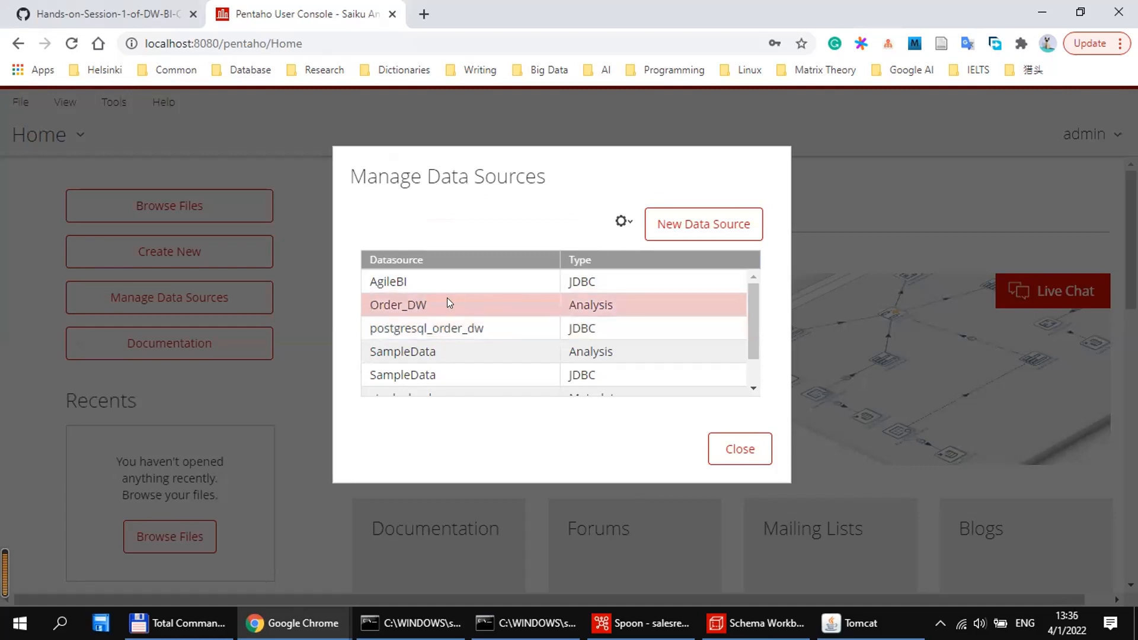
{"action": "left_click", "coordinate": [622, 225]}
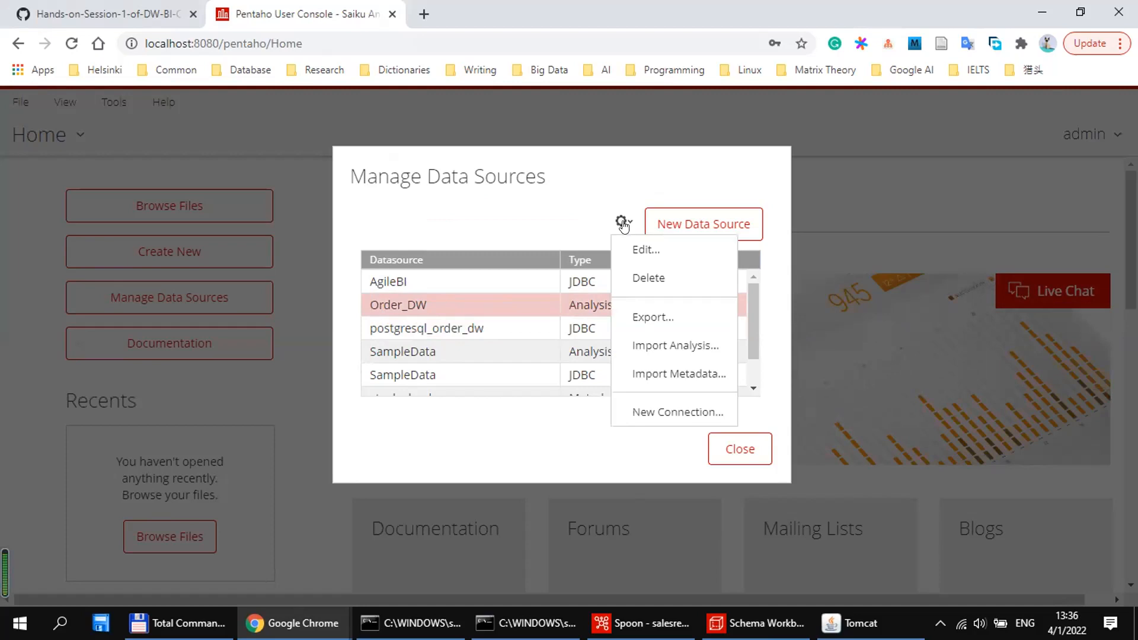
{"action": "left_click", "coordinate": [639, 250]}
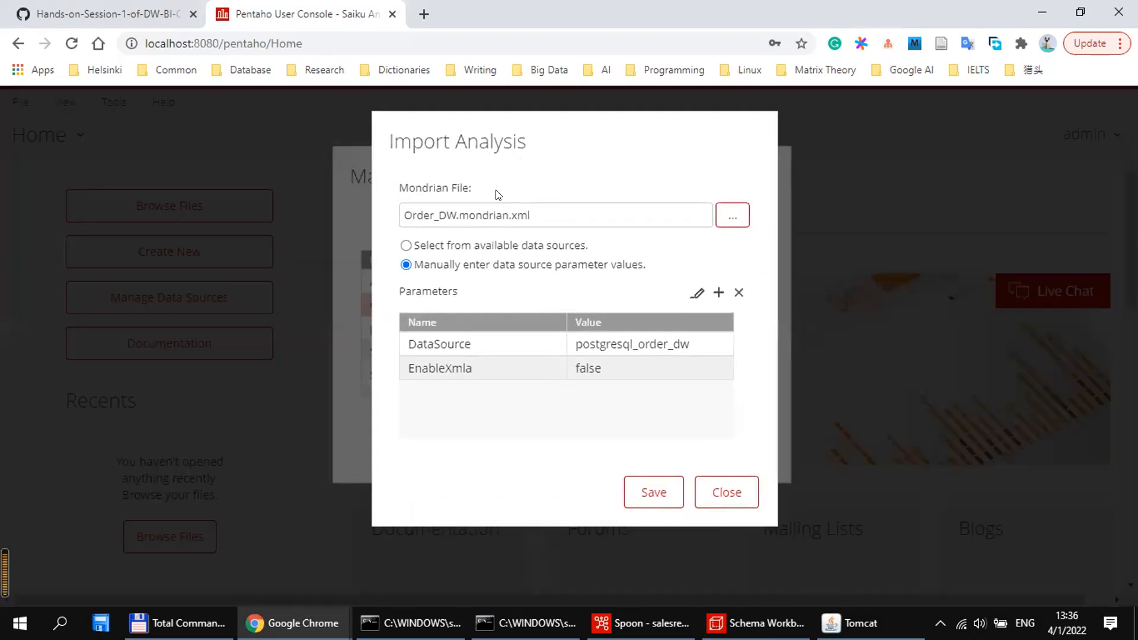
{"action": "left_click", "coordinate": [442, 245]}
{"action": "left_click", "coordinate": [484, 316]}
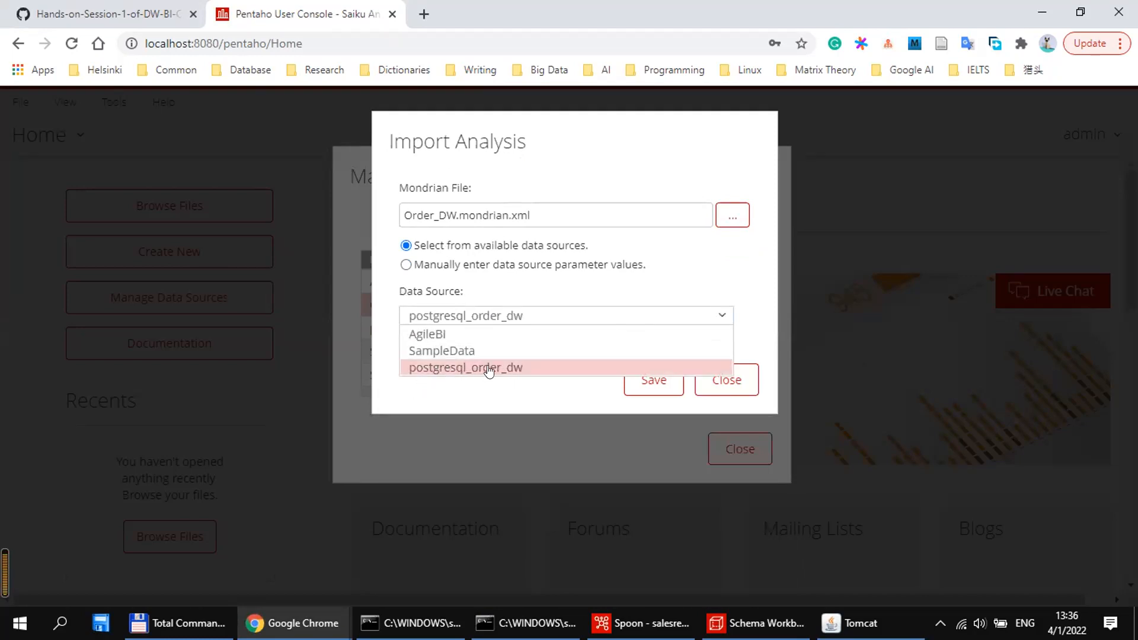
{"action": "left_click", "coordinate": [593, 398]}
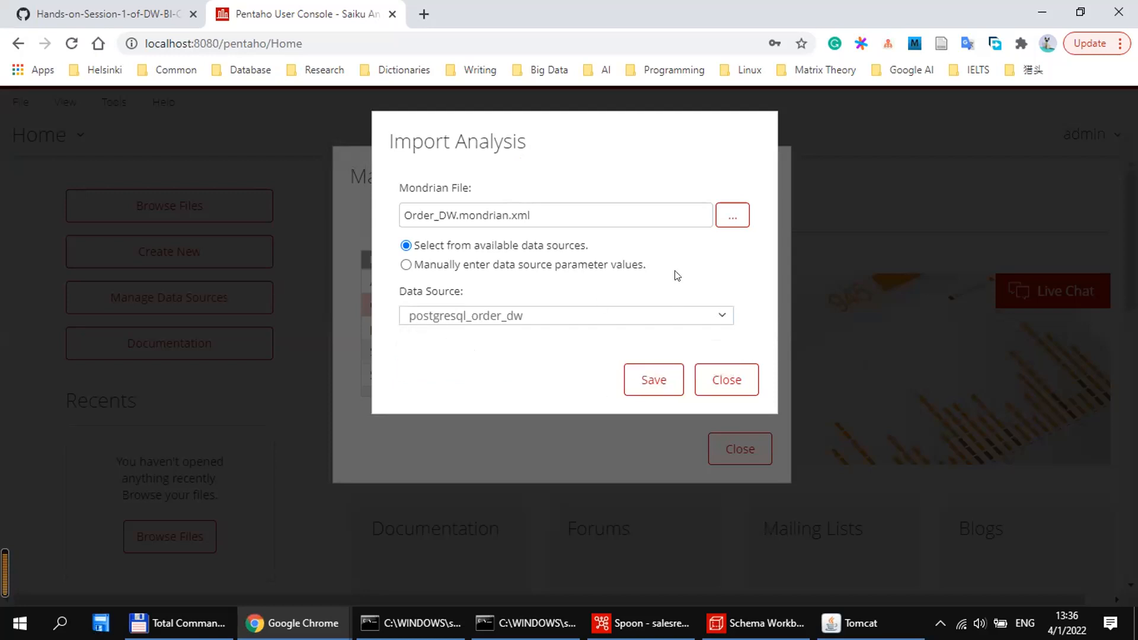
{"action": "left_click", "coordinate": [730, 380]}
{"action": "left_click", "coordinate": [742, 448]}
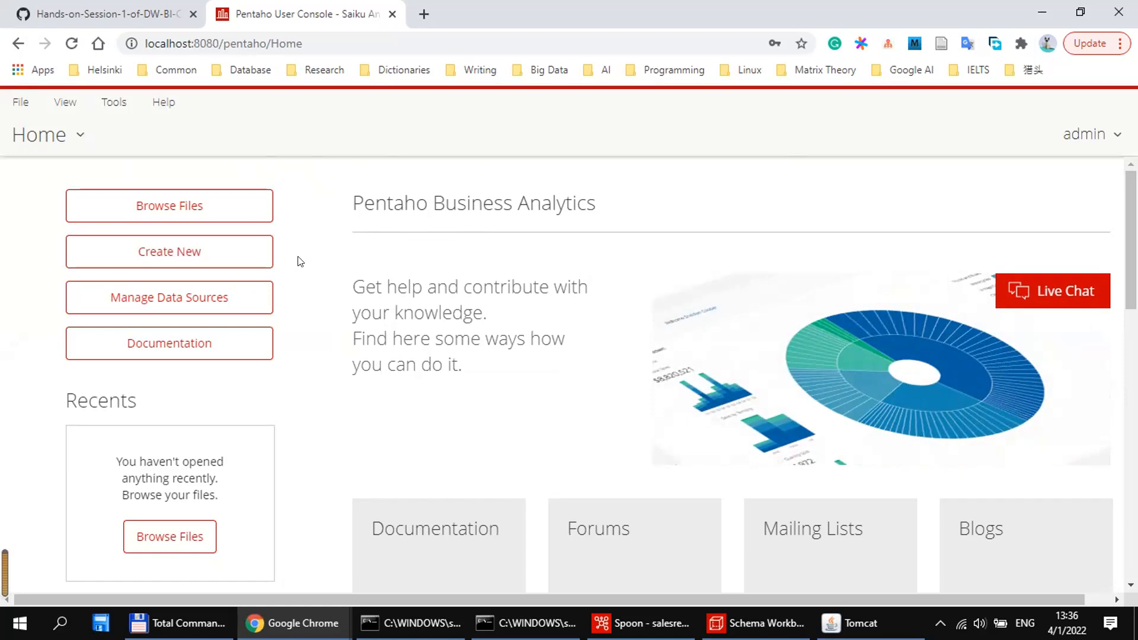
Create a new Saiku Analytics analysis.
{"action": "left_click", "coordinate": [184, 252]}
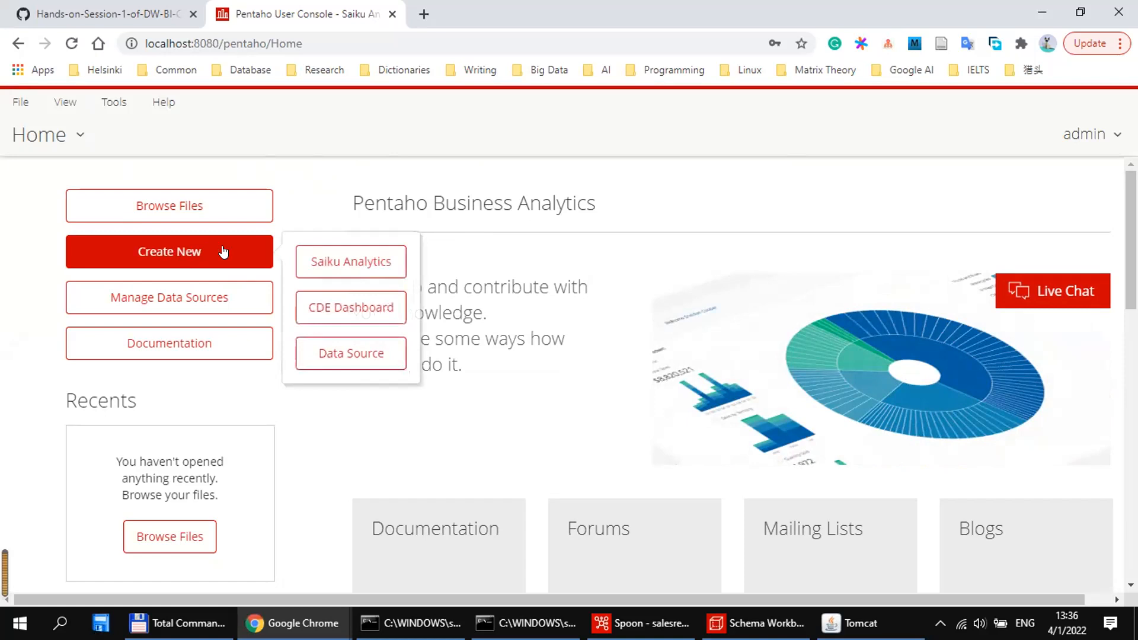
{"action": "left_click", "coordinate": [352, 264]}
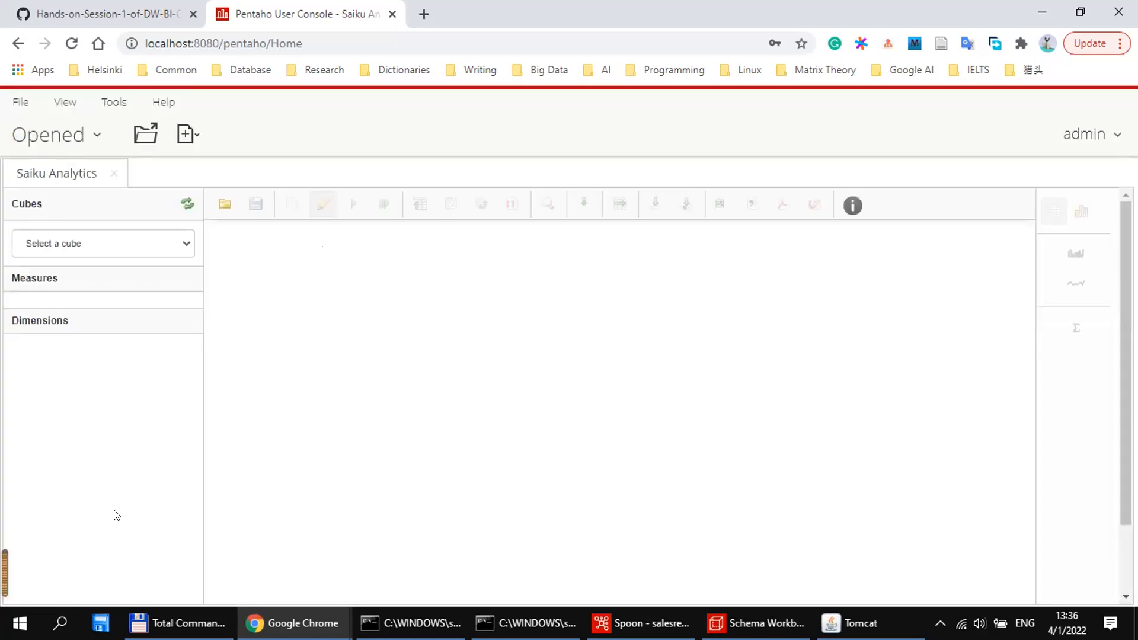
Choose Sales_Cube from the Order_DW schema as the cube for the analysis.
{"action": "left_click", "coordinate": [72, 247]}
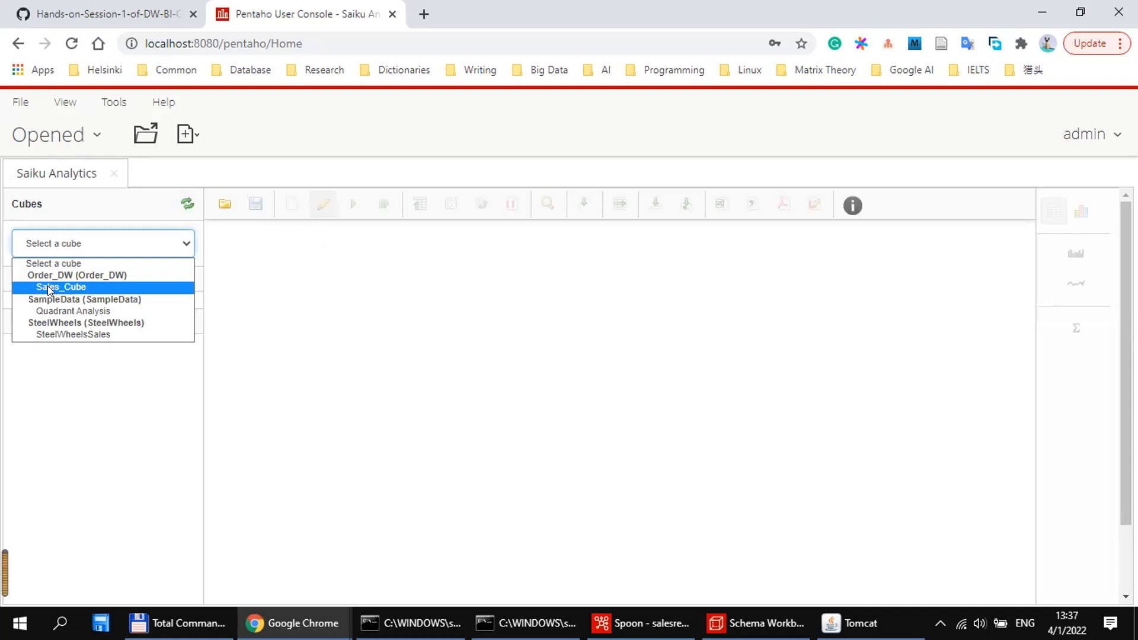
{"action": "left_click", "coordinate": [75, 287]}
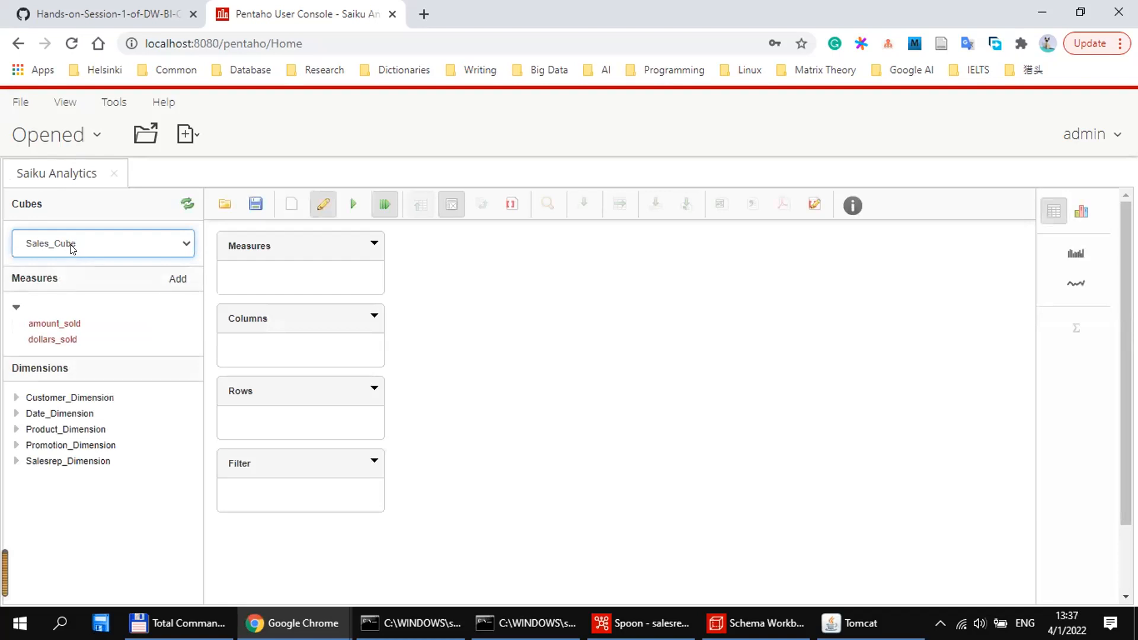
Switch to Schema Workbench, examine the names of the schema and the Sales_Cube cube, and return to Saiku Analytics in Google Chrome.
{"action": "mouse_move", "coordinate": [724, 623]}
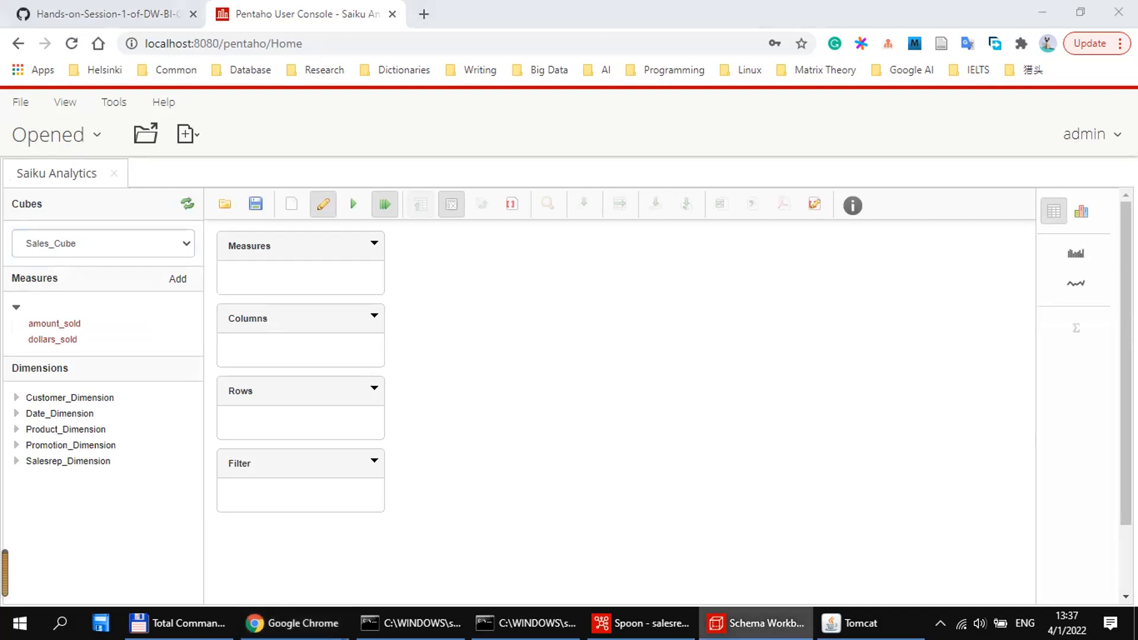
{"action": "left_click", "coordinate": [1042, 11]}
{"action": "left_click", "coordinate": [756, 623]}
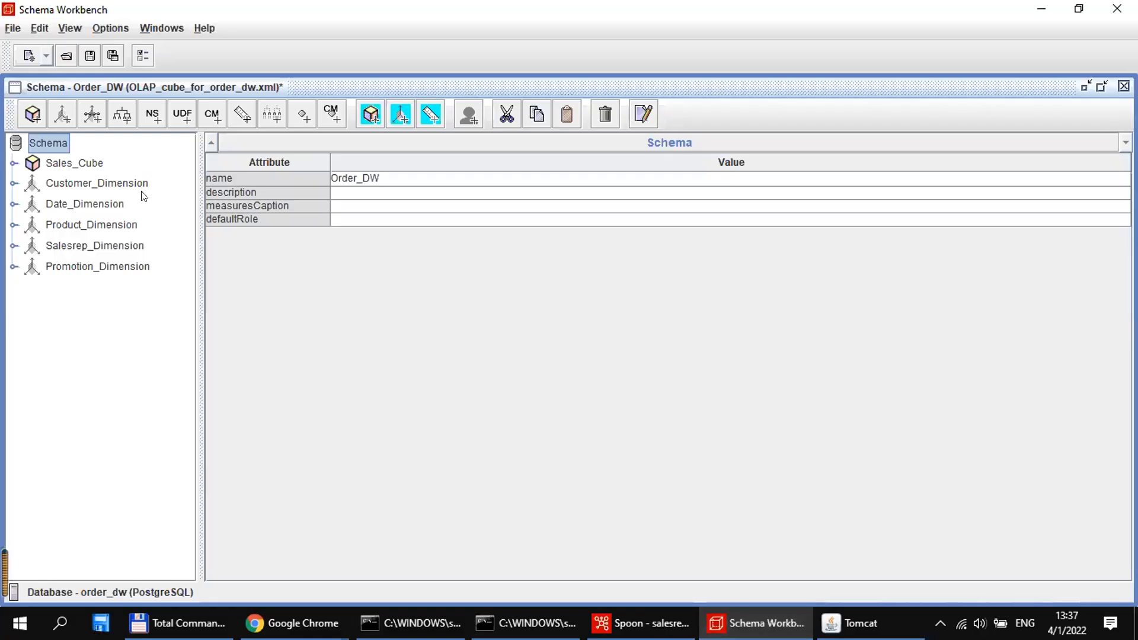
{"action": "left_click", "coordinate": [45, 167]}
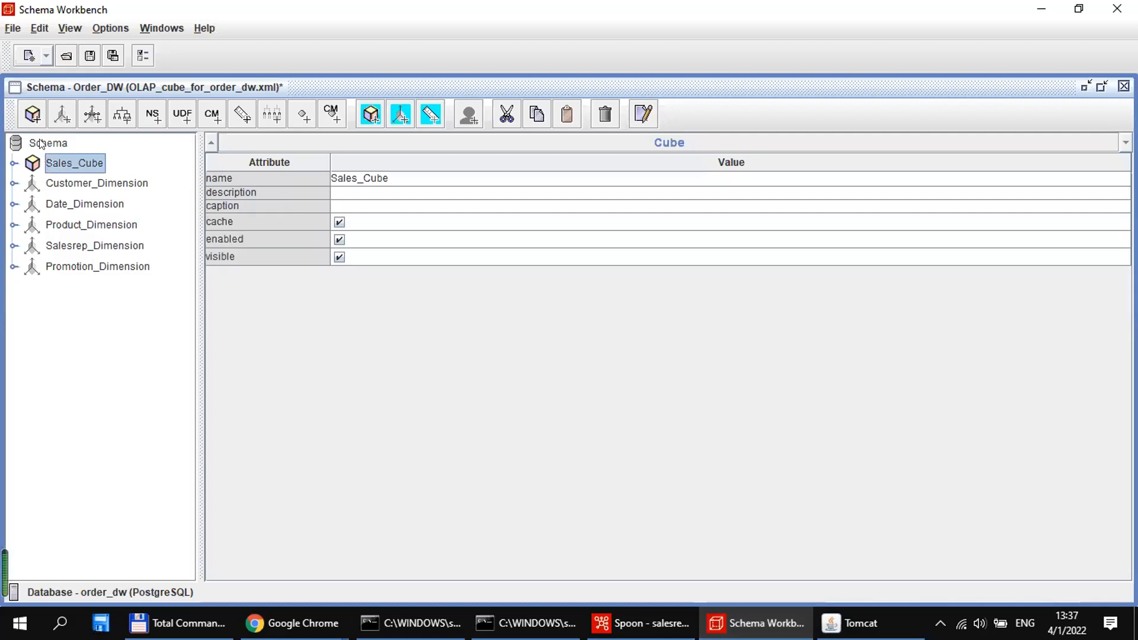
{"action": "left_click", "coordinate": [42, 145]}
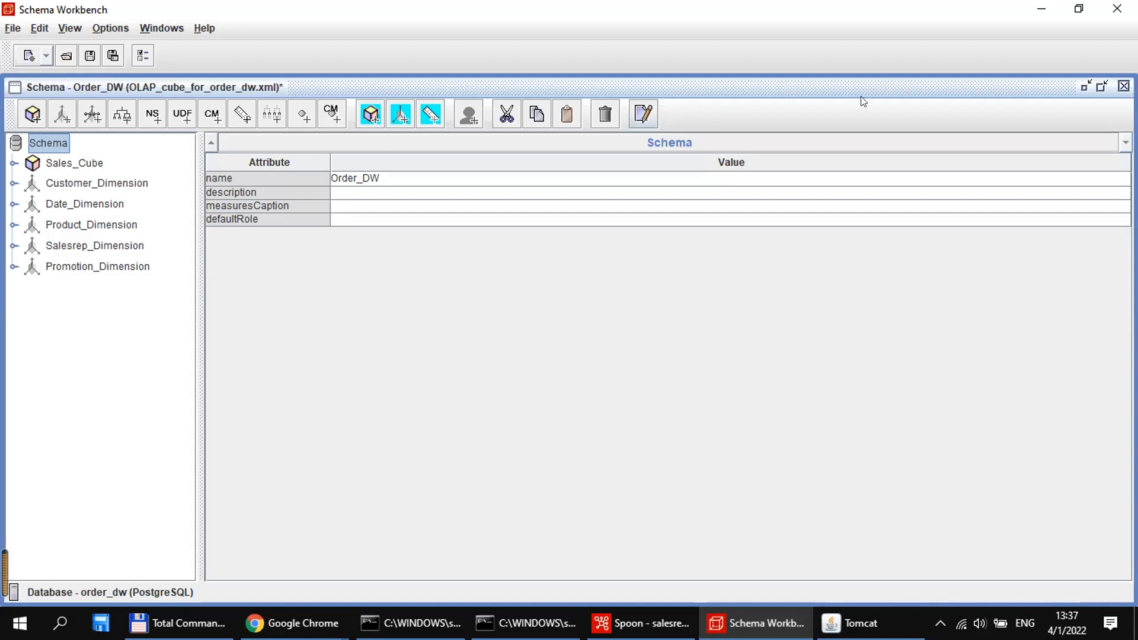
{"action": "left_click", "coordinate": [1032, 10]}
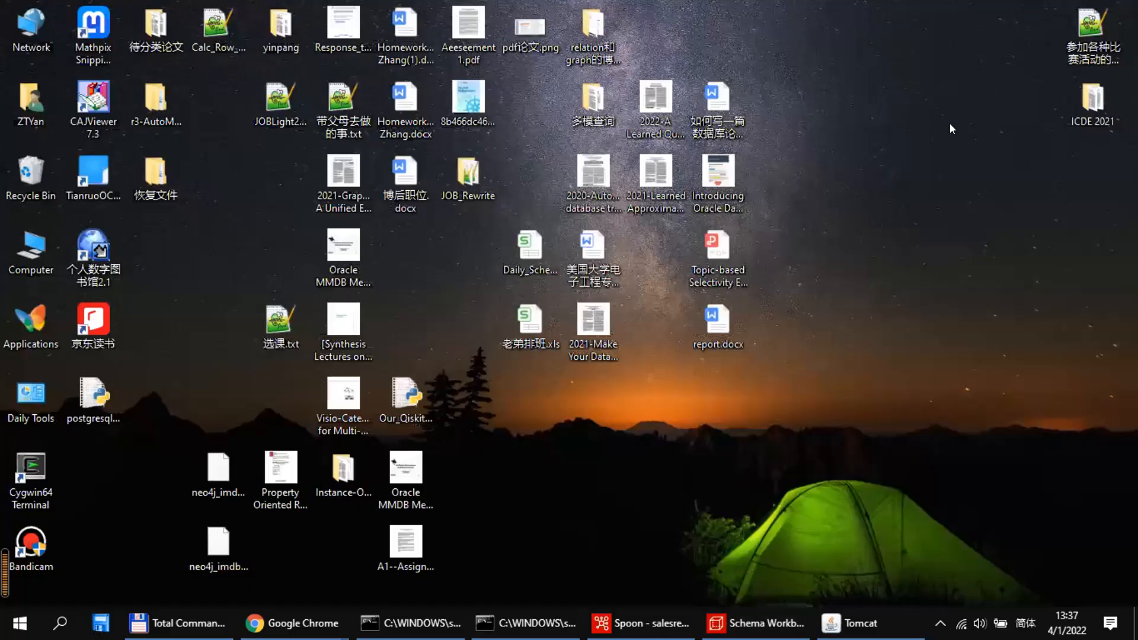
{"action": "left_click", "coordinate": [1041, 546]}
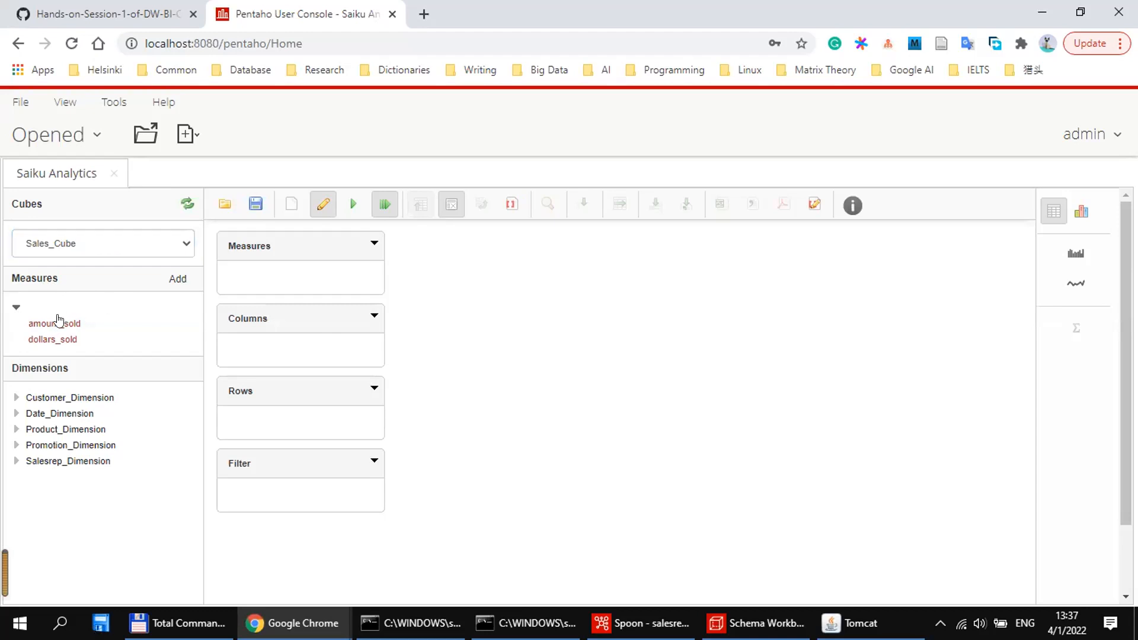
Add amount_sold as the query's measure and place the City level of Customer_Dimension on the rows.
{"action": "left_click_drag", "start_coordinate": [51, 325], "coordinate": [247, 249]}
{"action": "left_click_drag", "start_coordinate": [54, 323], "coordinate": [261, 268]}
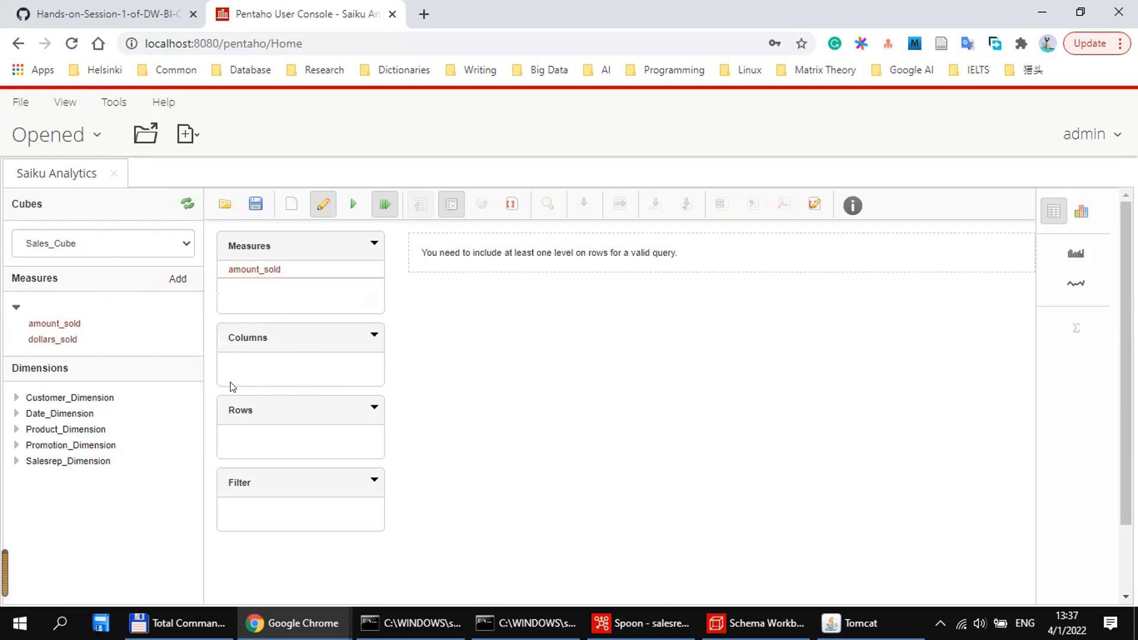
{"action": "left_click", "coordinate": [15, 398]}
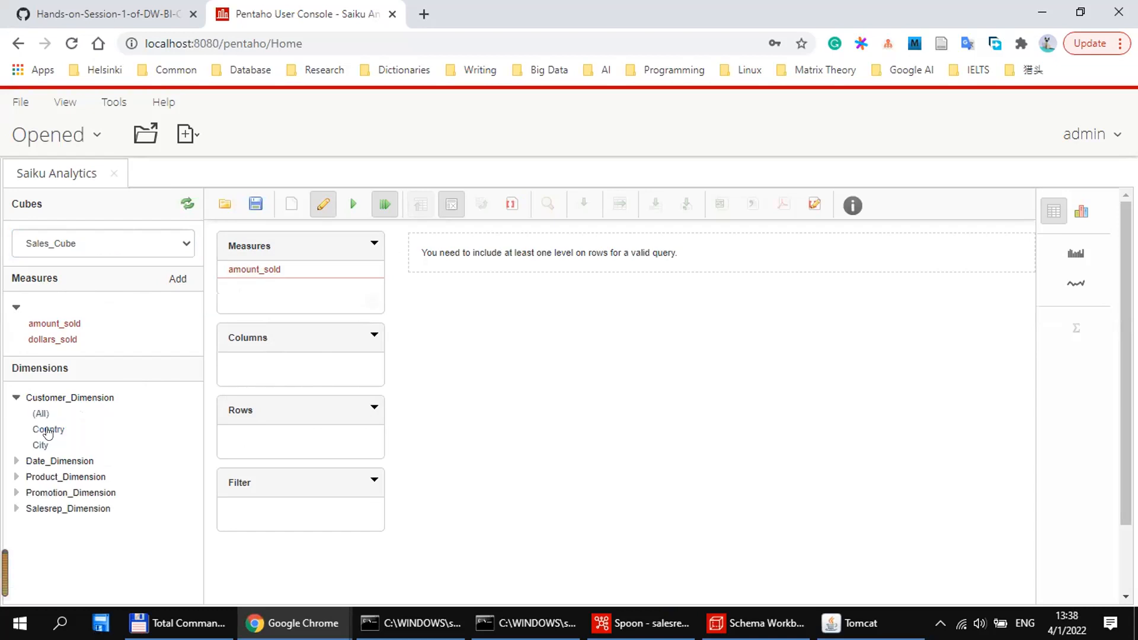
{"action": "left_click_drag", "start_coordinate": [35, 448], "coordinate": [282, 434]}
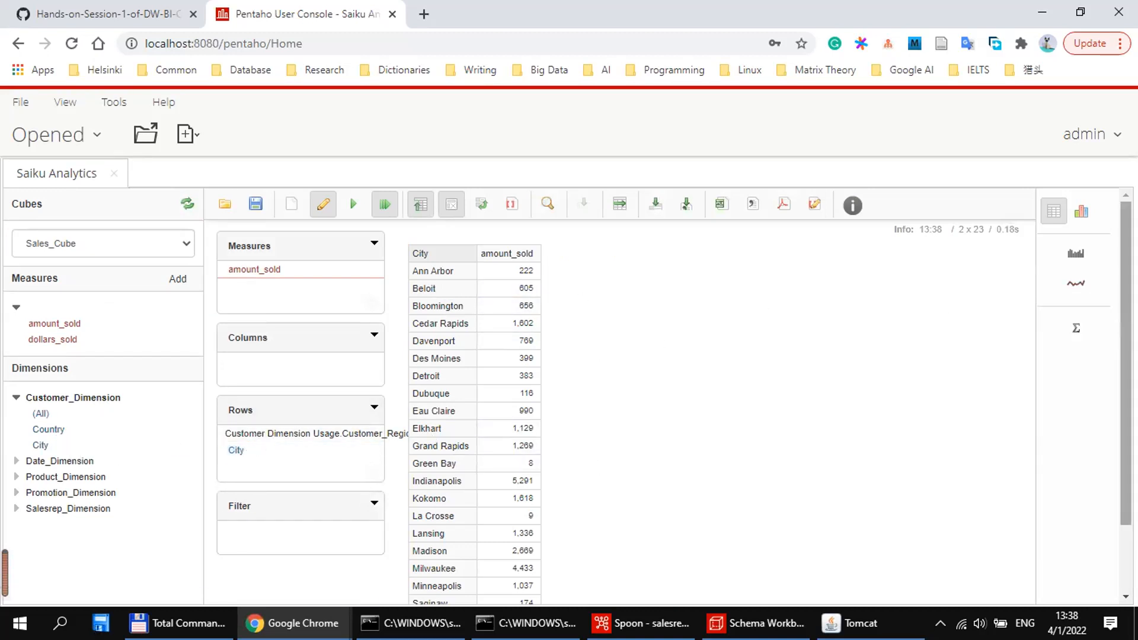
{"action": "scroll", "coordinate": [1127, 356], "scroll_direction": "down", "scroll_amount": 1}
{"action": "scroll", "coordinate": [621, 227], "scroll_direction": "up", "scroll_amount": 1}
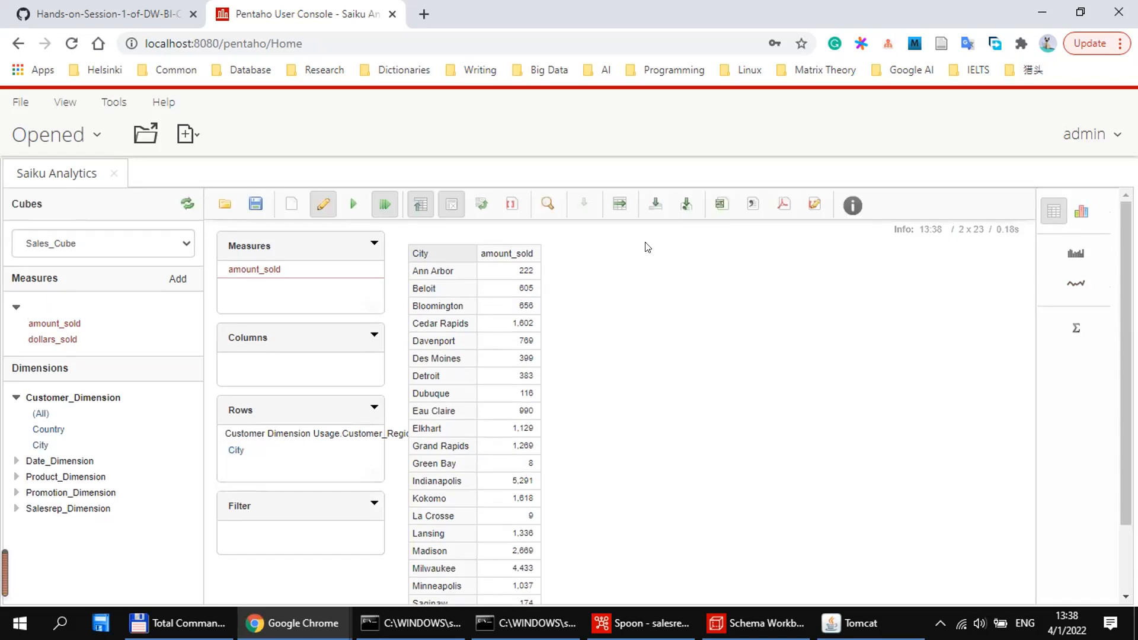
{"action": "scroll", "coordinate": [487, 263], "scroll_direction": "down", "scroll_amount": 2}
{"action": "scroll", "coordinate": [487, 263], "scroll_direction": "up", "scroll_amount": 1}
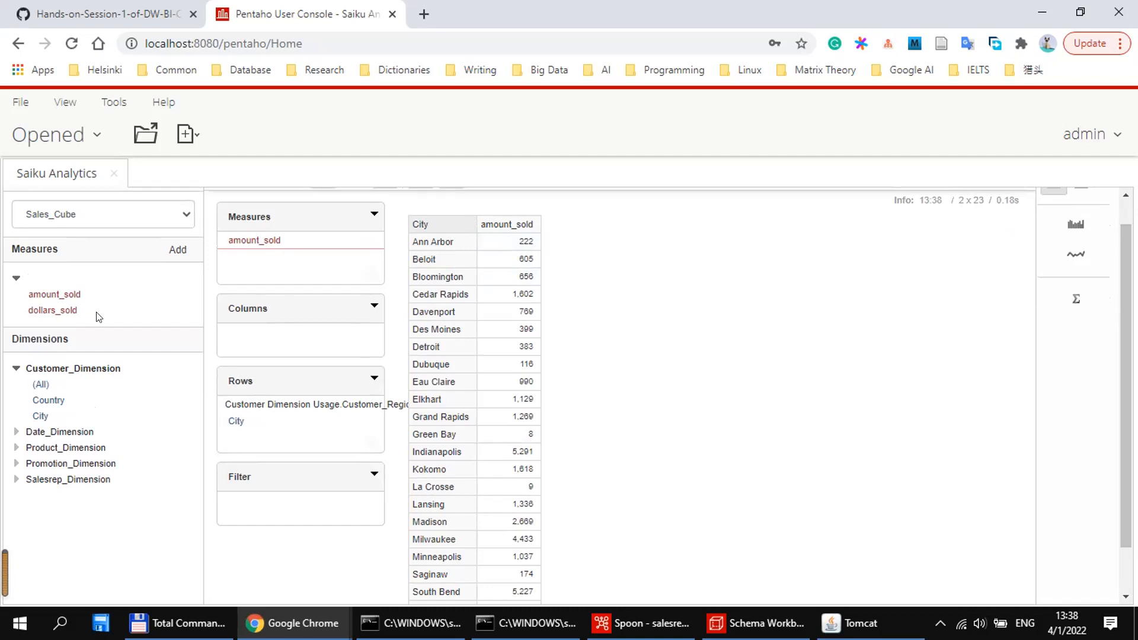
Place the Year level of Date_Dimension on the query's columns.
{"action": "left_click", "coordinate": [15, 368]}
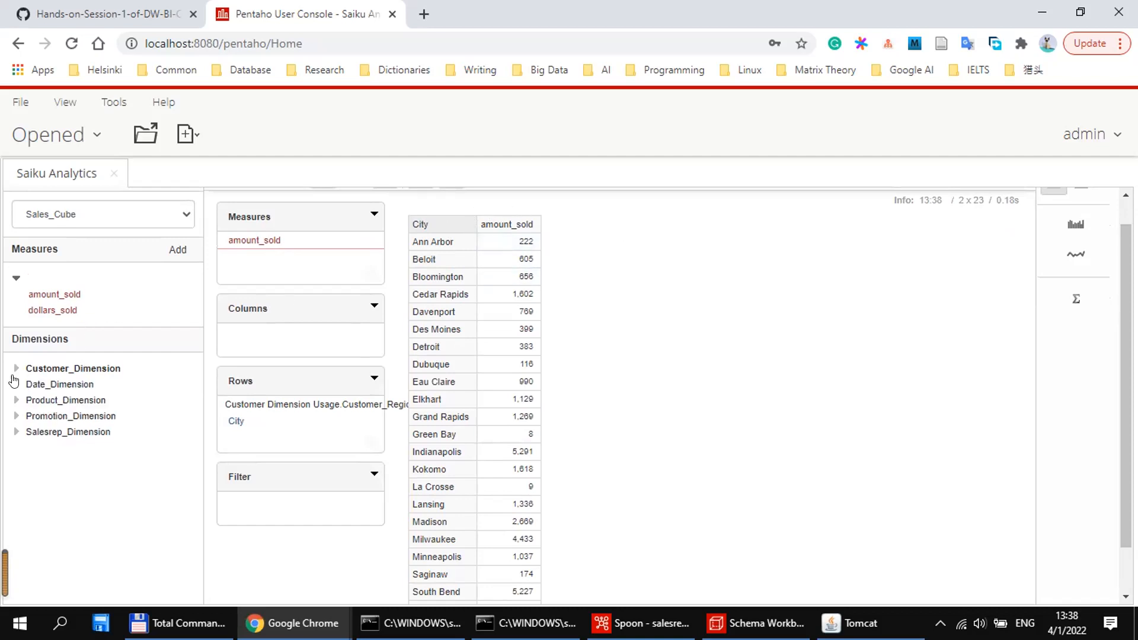
{"action": "left_click", "coordinate": [12, 385]}
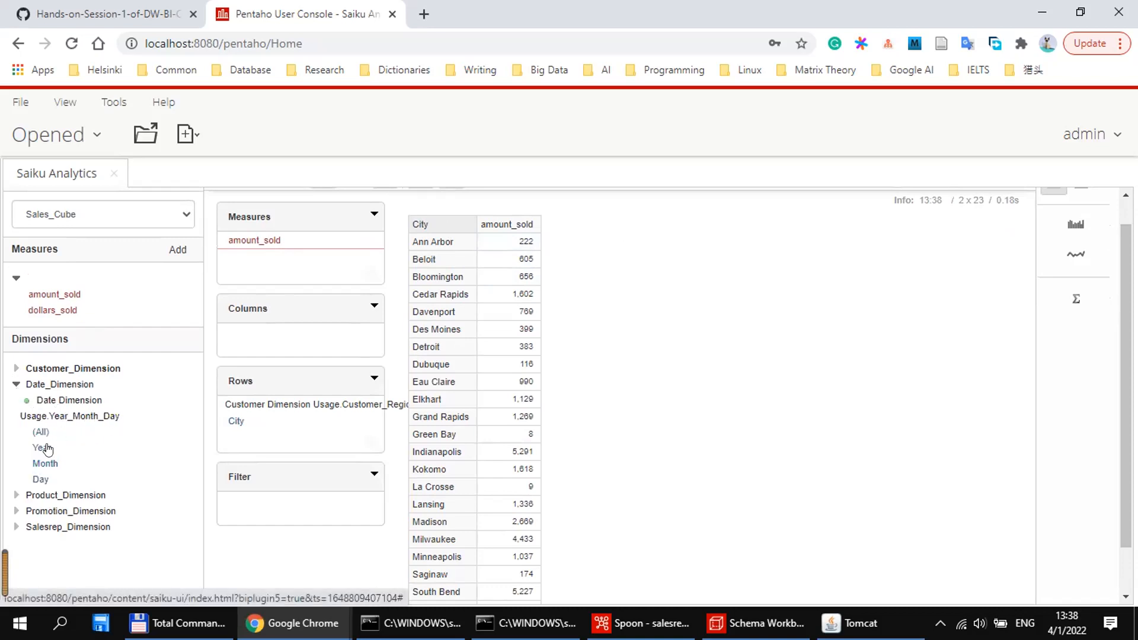
{"action": "left_click_drag", "start_coordinate": [43, 448], "coordinate": [281, 329]}
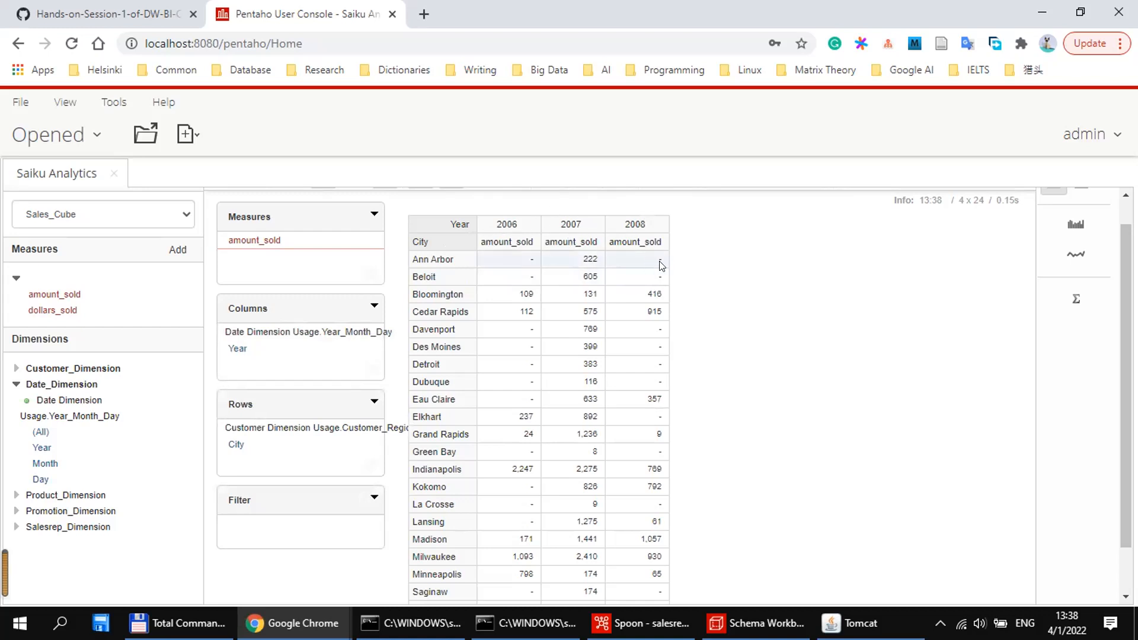
{"action": "mouse_move", "coordinate": [1126, 289]}
{"action": "left_mouse_down"}
{"action": "mouse_move", "coordinate": [1126, 303]}
{"action": "mouse_move", "coordinate": [1126, 266]}
{"action": "mouse_move", "coordinate": [1126, 292]}
{"action": "left_mouse_up"}
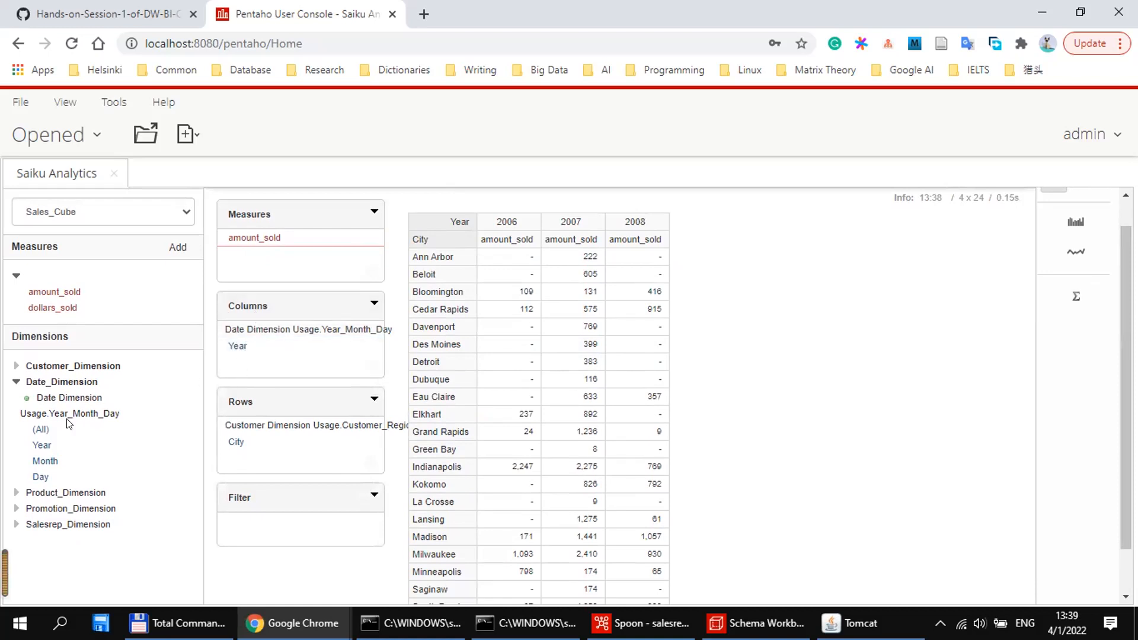
Add the Month level of Date_Dimension to the columns and look through the monthly results across all years.
{"action": "left_click_drag", "start_coordinate": [45, 461], "coordinate": [284, 364]}
{"action": "left_click_drag", "start_coordinate": [45, 461], "coordinate": [287, 343]}
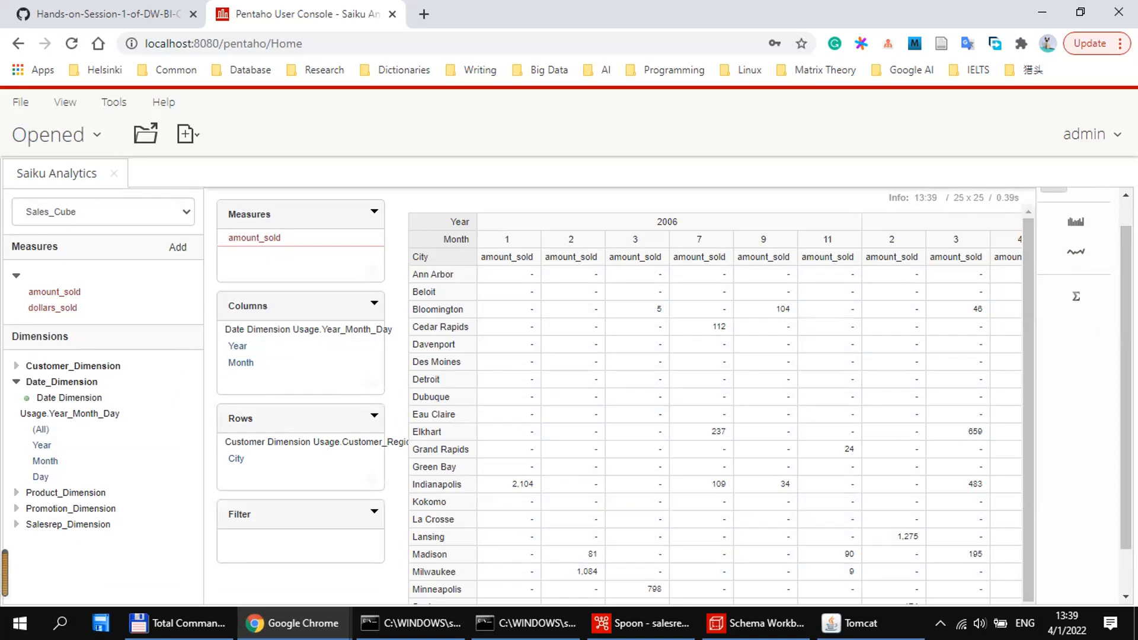
{"action": "scroll", "coordinate": [694, 541], "scroll_direction": "down", "scroll_amount": 1}
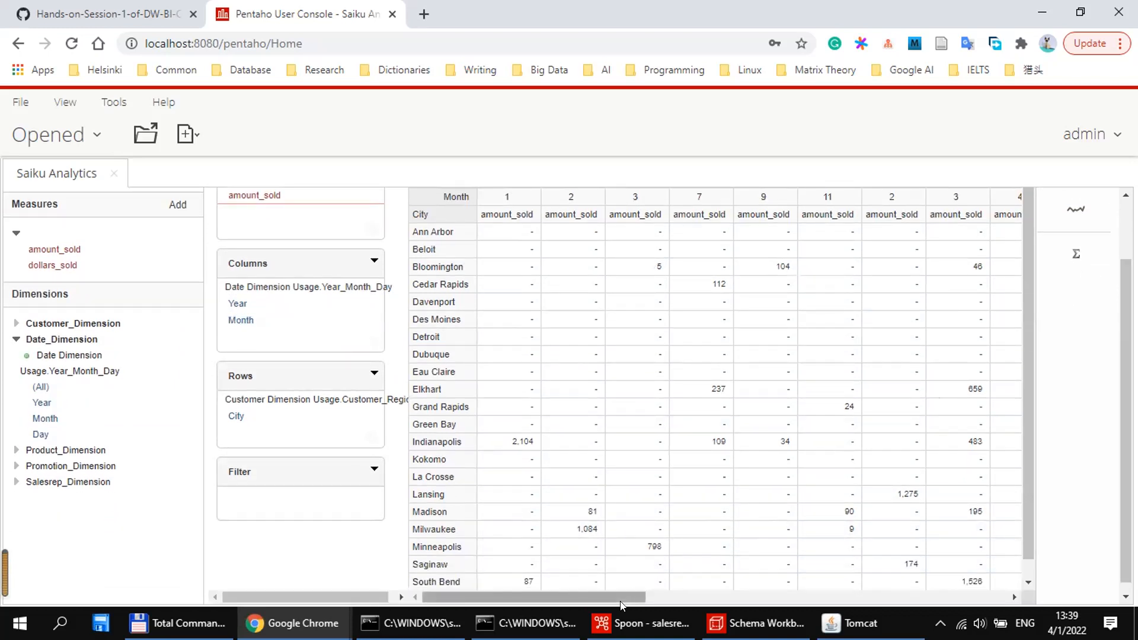
{"action": "left_click_drag", "start_coordinate": [617, 604], "coordinate": [959, 577]}
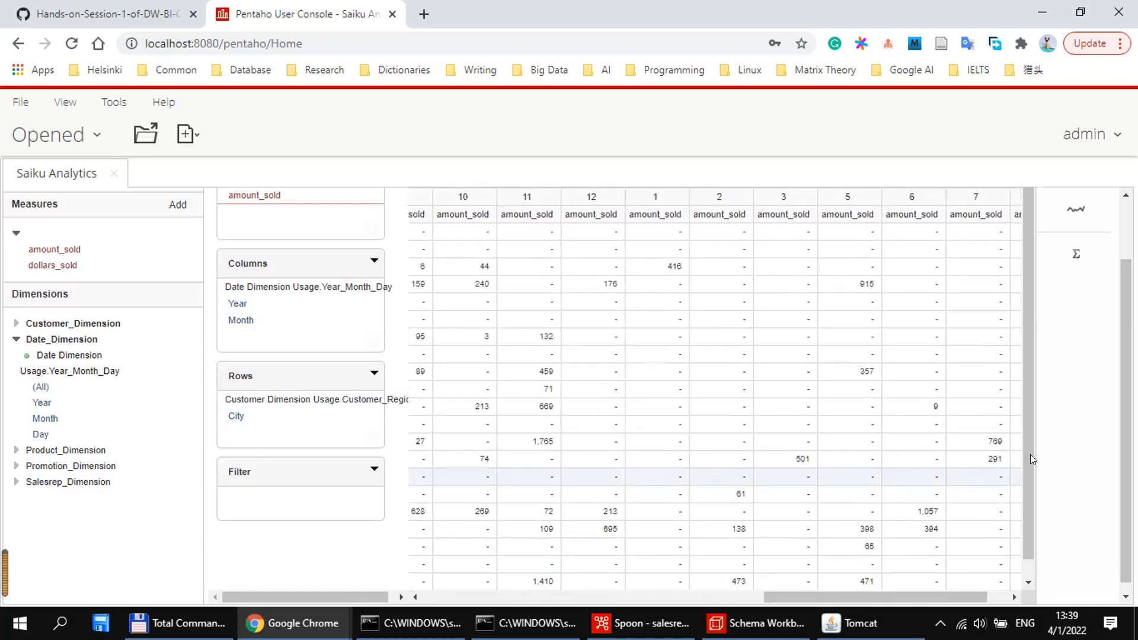
{"action": "scroll", "coordinate": [1029, 453], "scroll_direction": "up", "scroll_amount": 2}
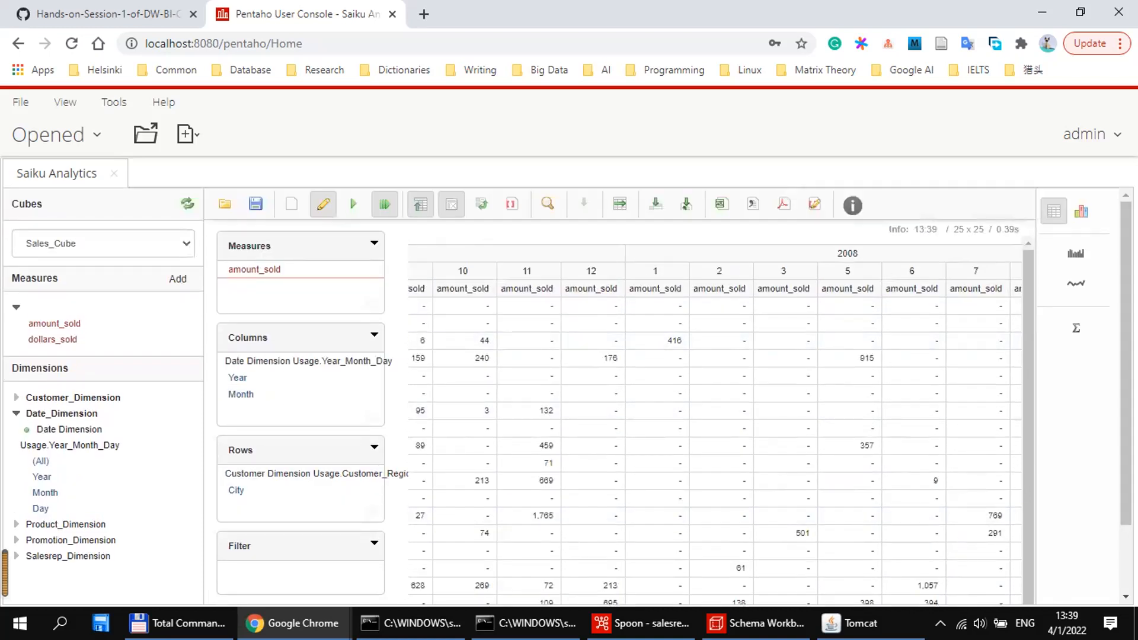
{"action": "left_click_drag", "start_coordinate": [1127, 410], "coordinate": [1126, 487]}
{"action": "left_click_drag", "start_coordinate": [841, 590], "coordinate": [494, 610]}
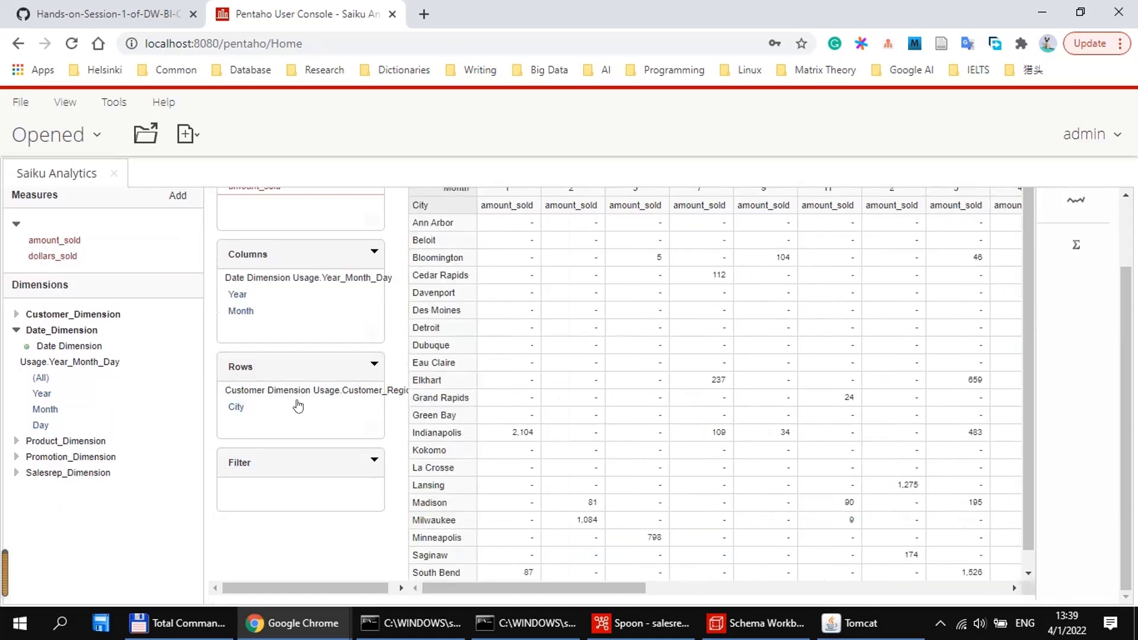
Remove the customer level from the rows and place the Category level of Product_Dimension there instead.
{"action": "left_click", "coordinate": [371, 426]}
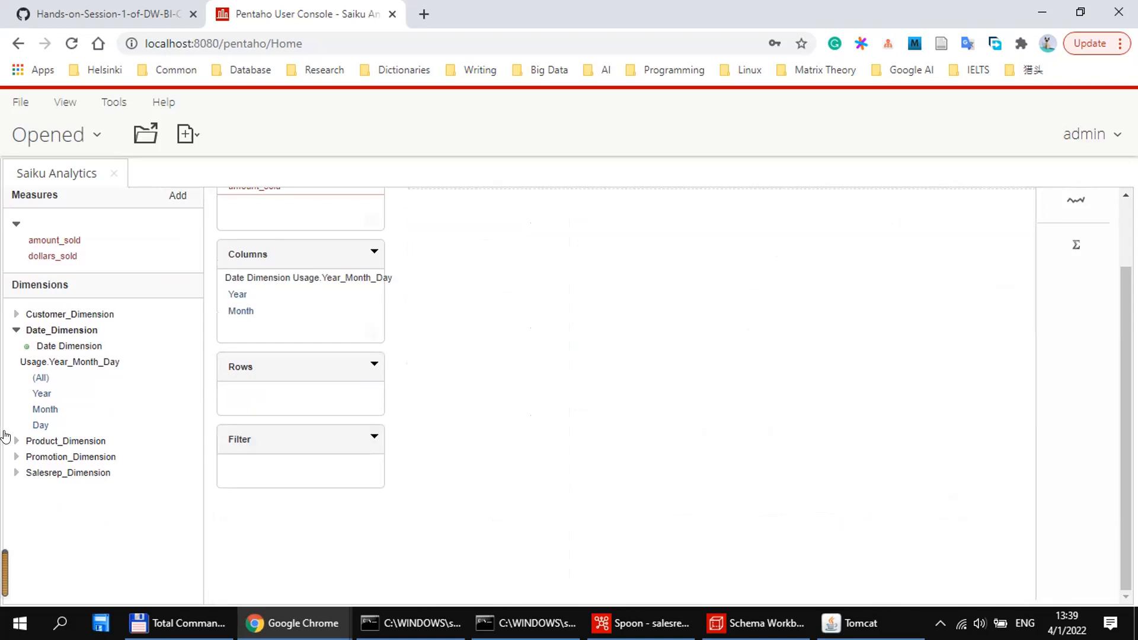
{"action": "left_click", "coordinate": [11, 330]}
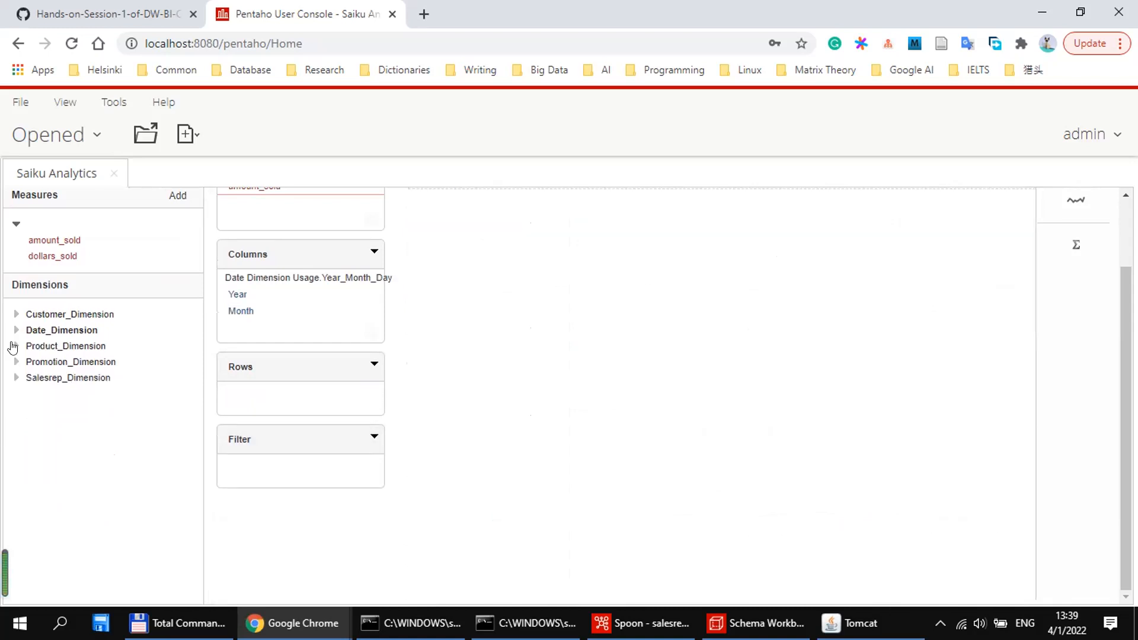
{"action": "left_click", "coordinate": [11, 346]}
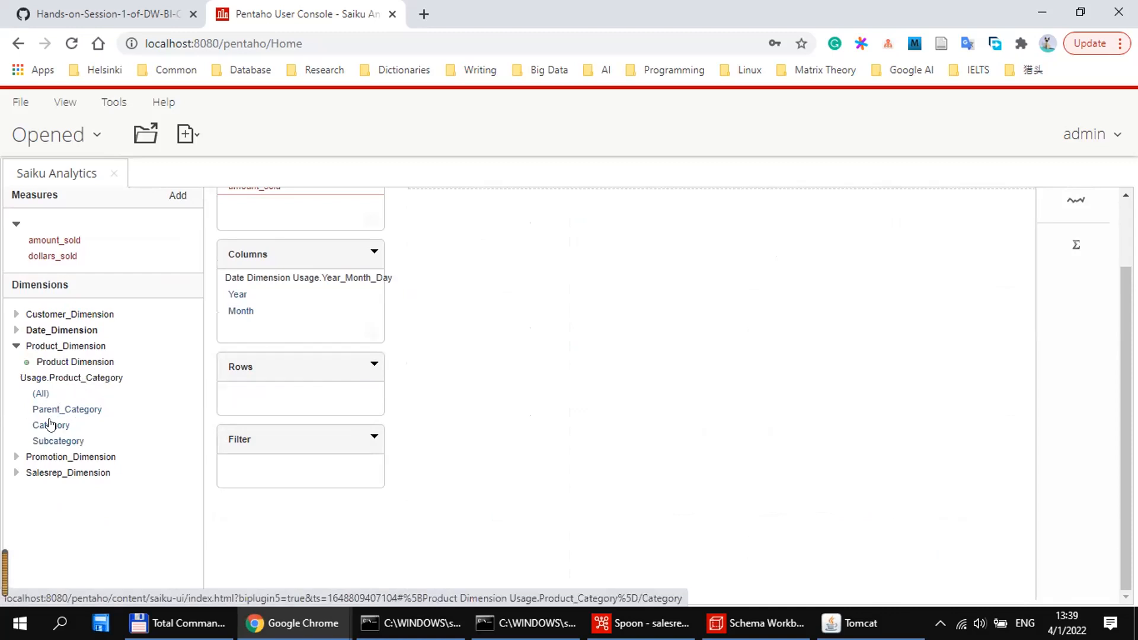
{"action": "left_click_drag", "start_coordinate": [116, 425], "coordinate": [292, 379]}
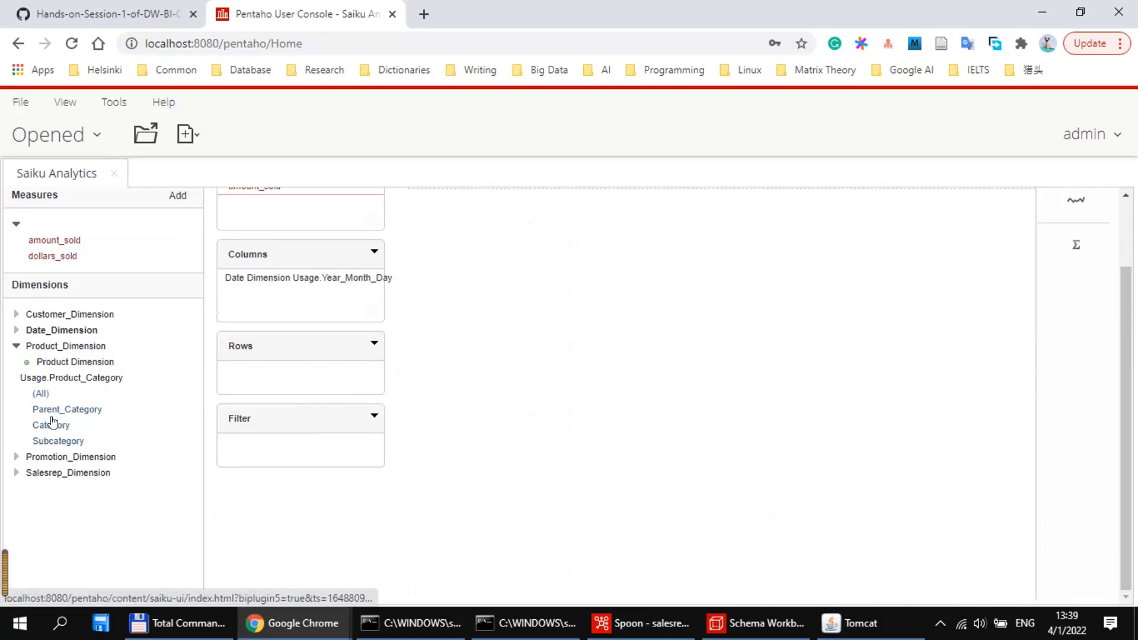
{"action": "left_click_drag", "start_coordinate": [52, 425], "coordinate": [288, 376]}
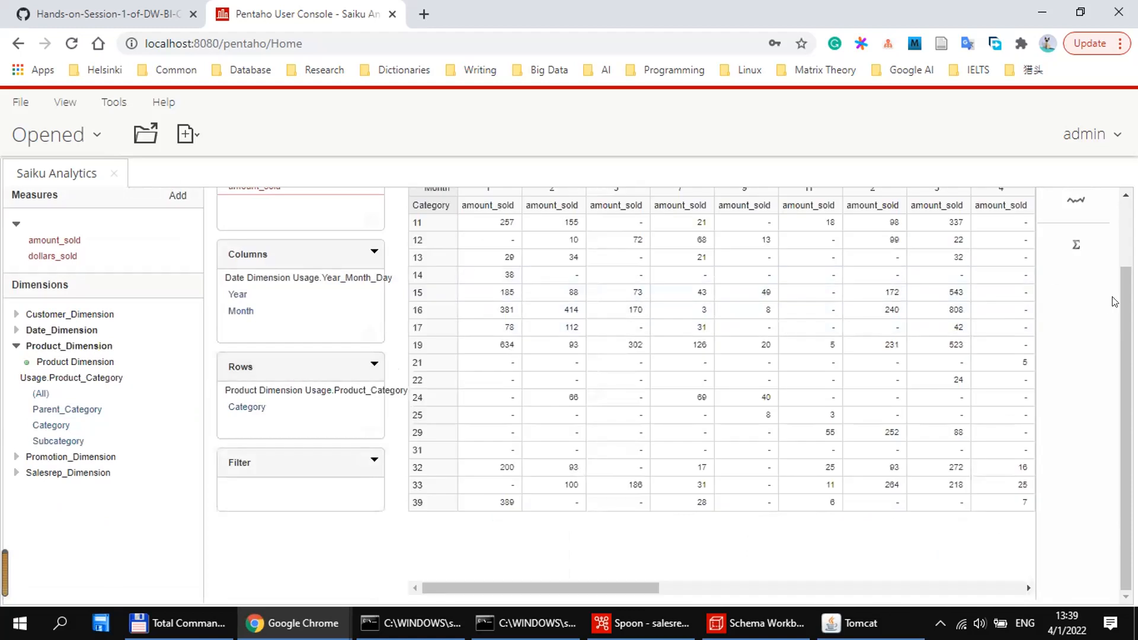
{"action": "scroll", "coordinate": [1113, 300], "scroll_direction": "up", "scroll_amount": 2}
{"action": "scroll", "coordinate": [1076, 291], "scroll_direction": "down", "scroll_amount": 1}
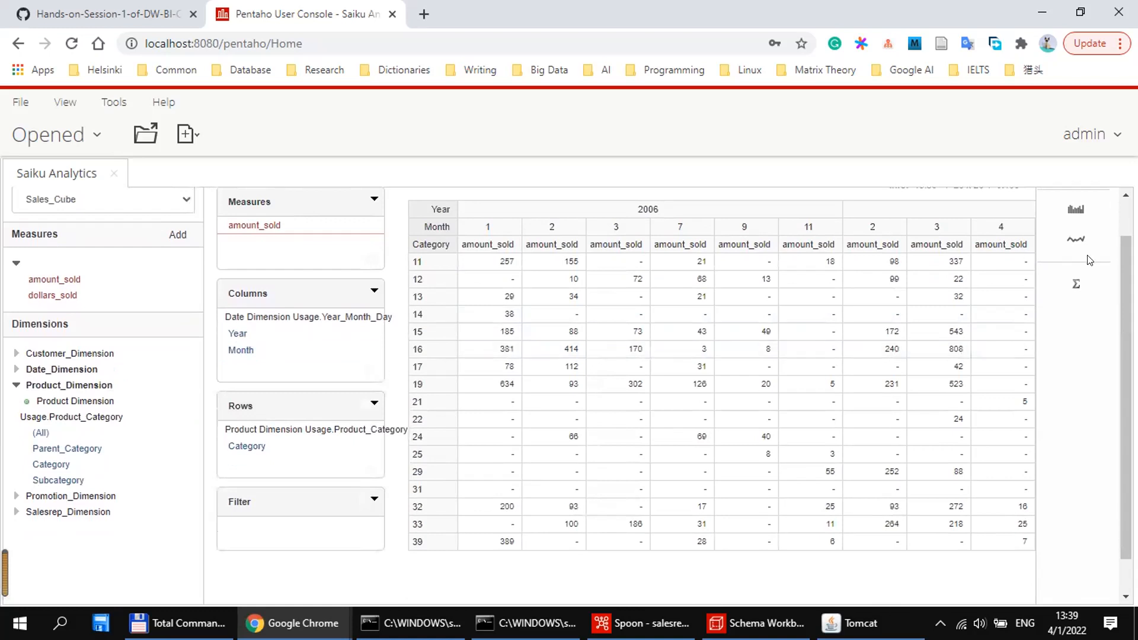
{"action": "scroll", "coordinate": [1121, 261], "scroll_direction": "down", "scroll_amount": 1}
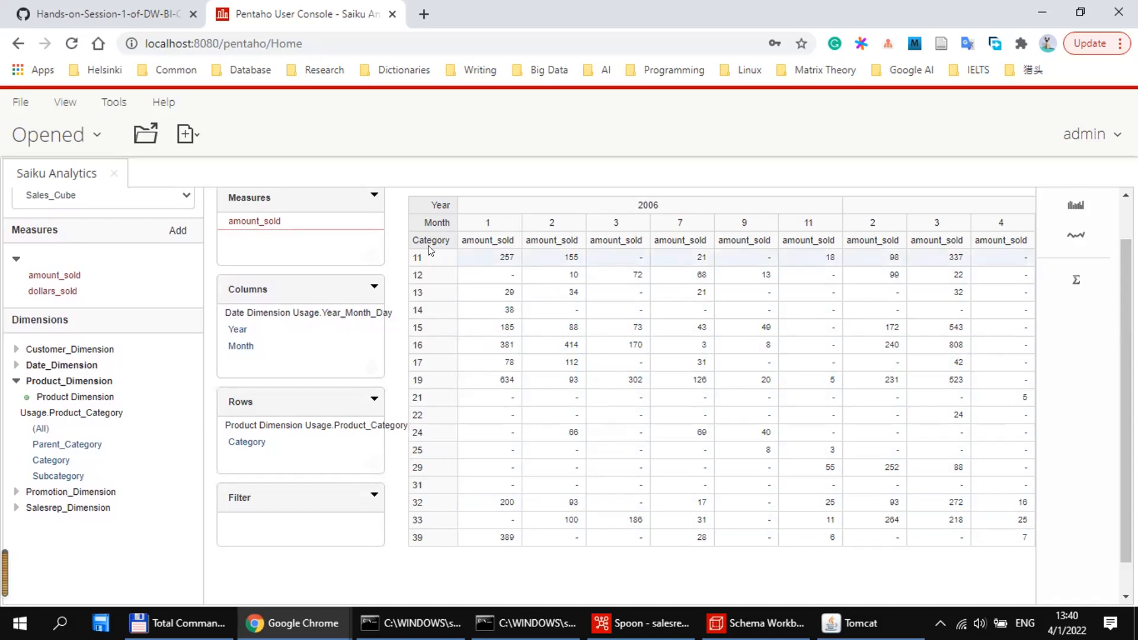
Add Parent_Category alongside Category on the rows, and clear the rows to leave only Parent_Category there.
{"action": "left_click_drag", "start_coordinate": [74, 444], "coordinate": [286, 405]}
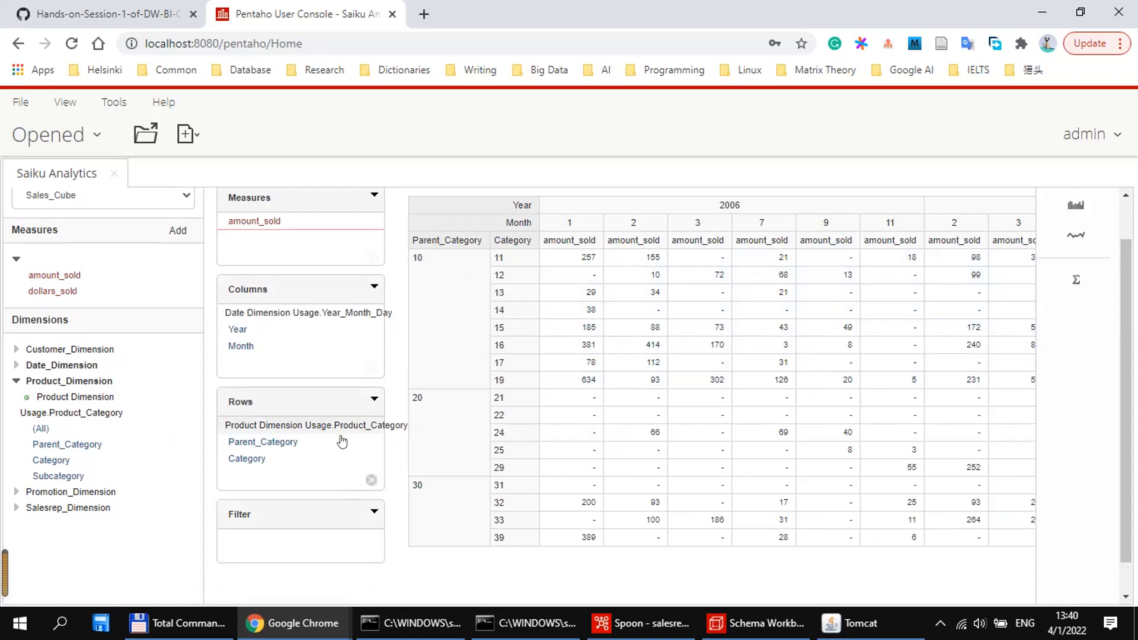
{"action": "left_click", "coordinate": [372, 480]}
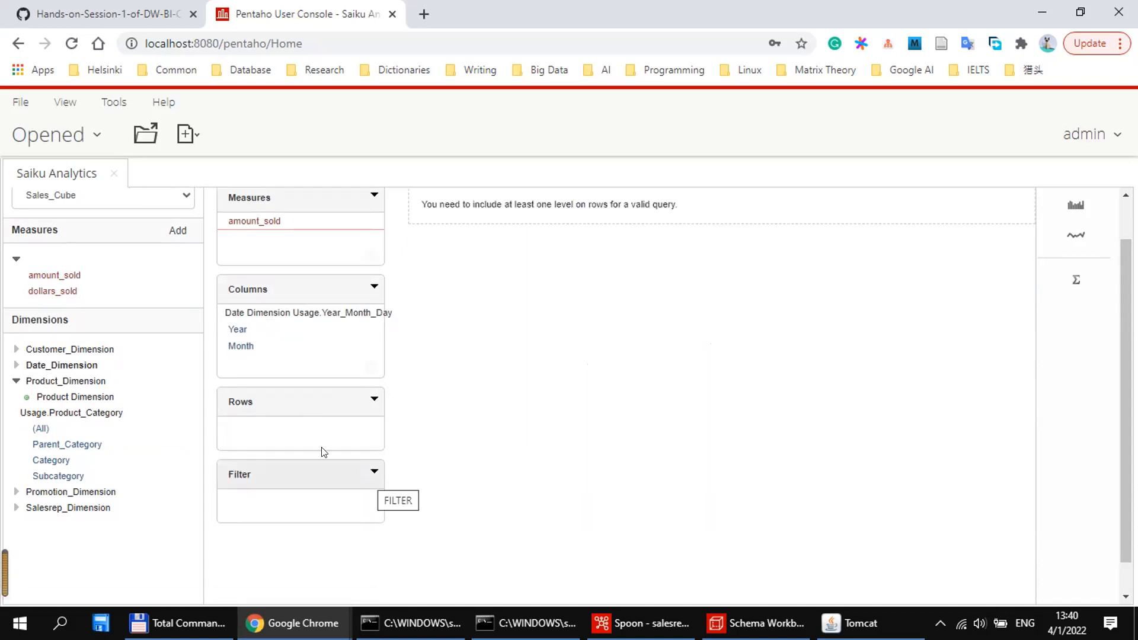
{"action": "left_click_drag", "start_coordinate": [65, 452], "coordinate": [302, 423]}
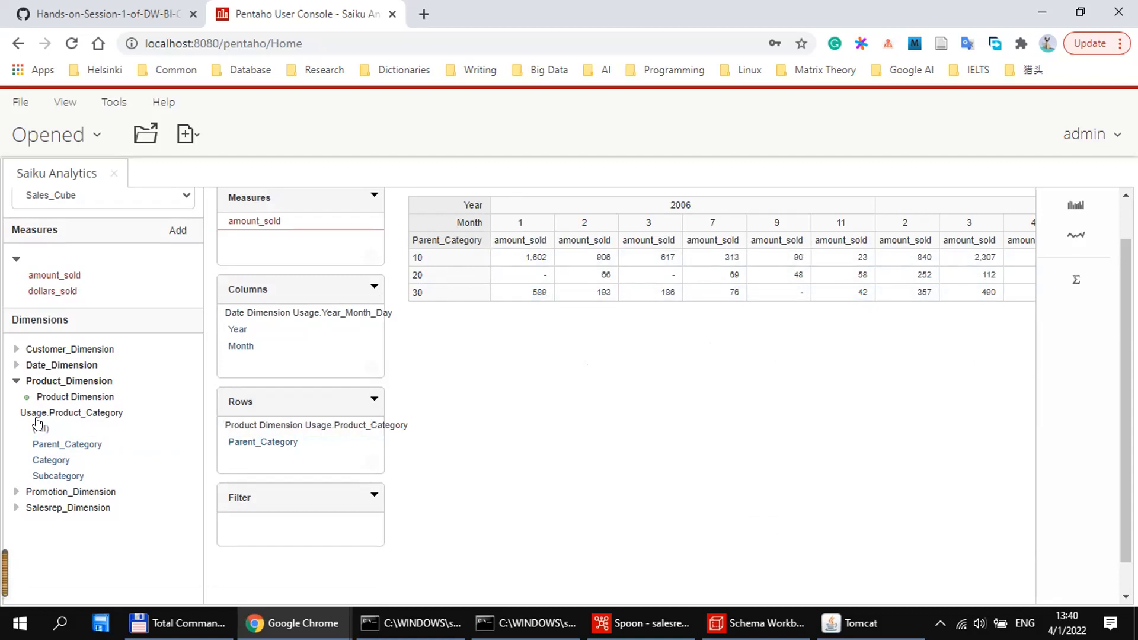
Expand Promotion_Dimension, Salesrep_Dimension and Product_Dimension to examine their available levels.
{"action": "left_click", "coordinate": [16, 381]}
{"action": "left_click", "coordinate": [18, 398]}
{"action": "left_click", "coordinate": [15, 446]}
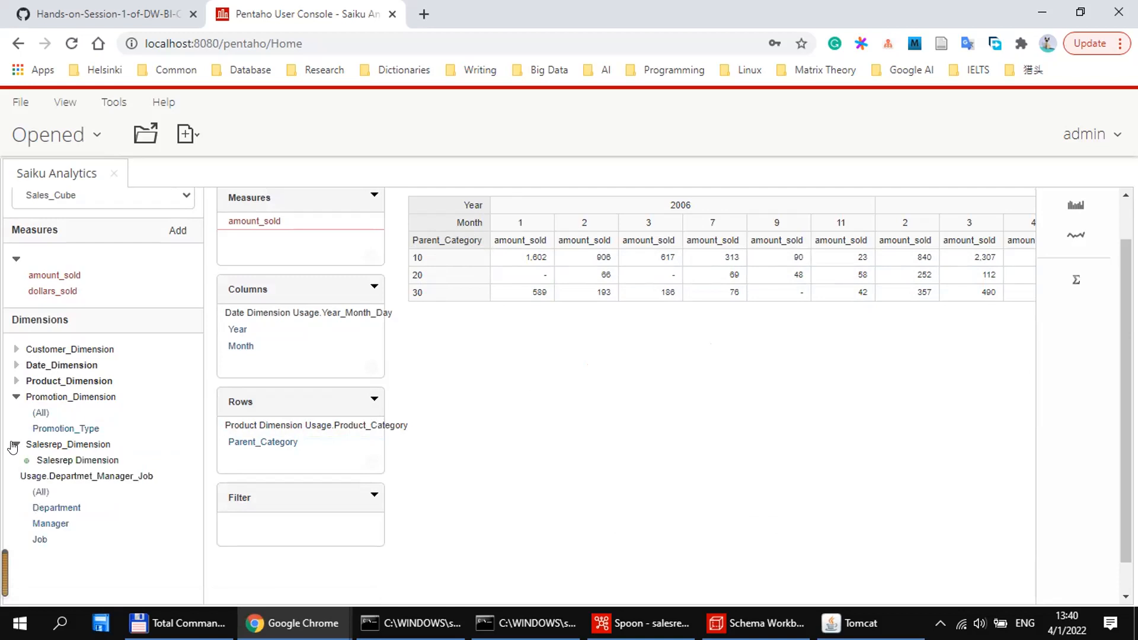
{"action": "left_click", "coordinate": [16, 380]}
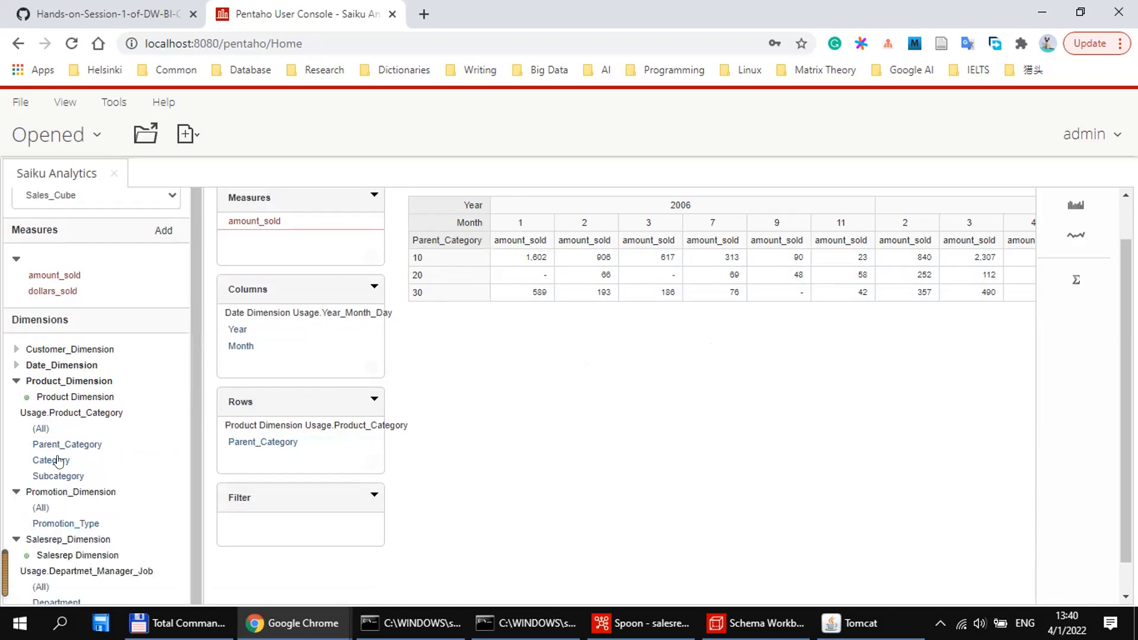
{"action": "scroll", "coordinate": [195, 348], "scroll_direction": "down", "scroll_amount": 1}
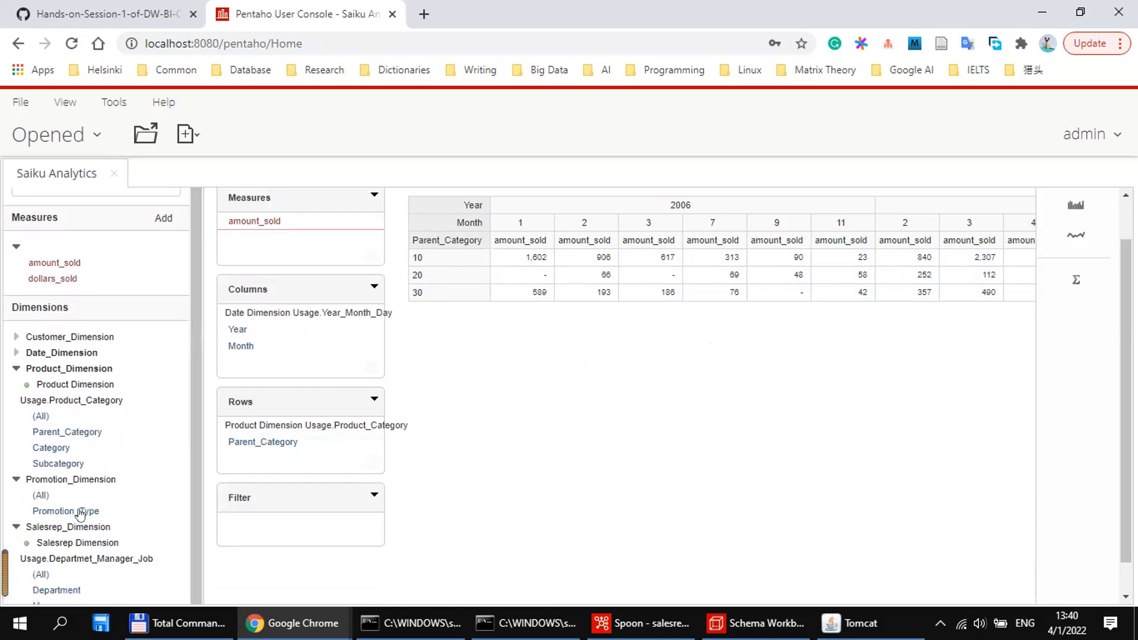
Show the Saiku query results as a chart, first as a bar chart and finally as a line chart.
{"action": "scroll", "coordinate": [1043, 338], "scroll_direction": "up", "scroll_amount": 1}
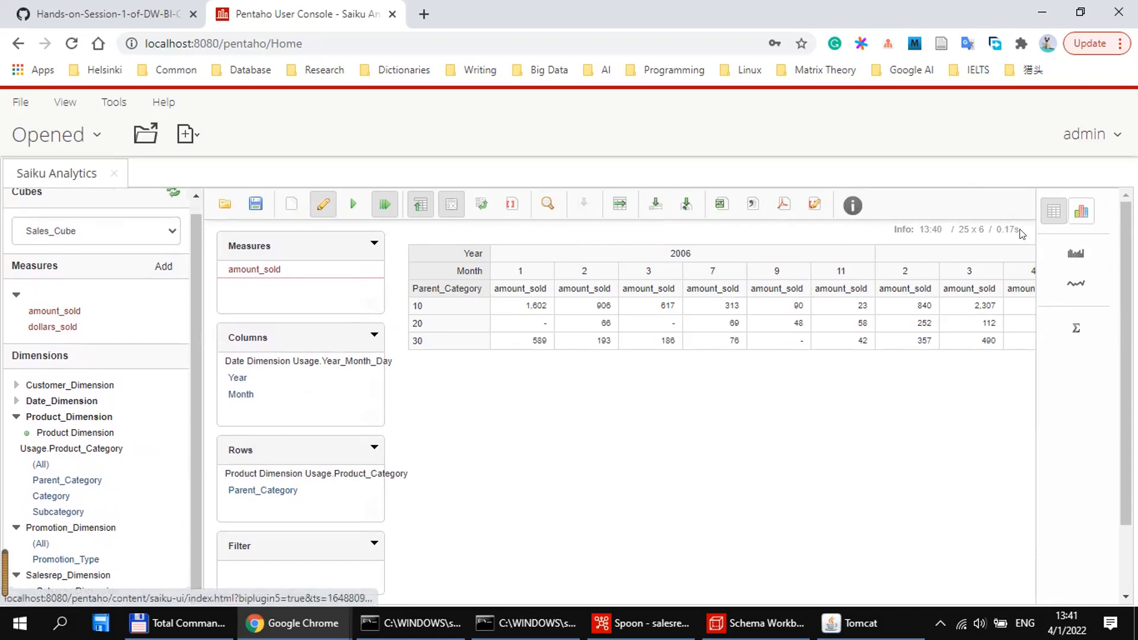
{"action": "left_click", "coordinate": [1084, 213]}
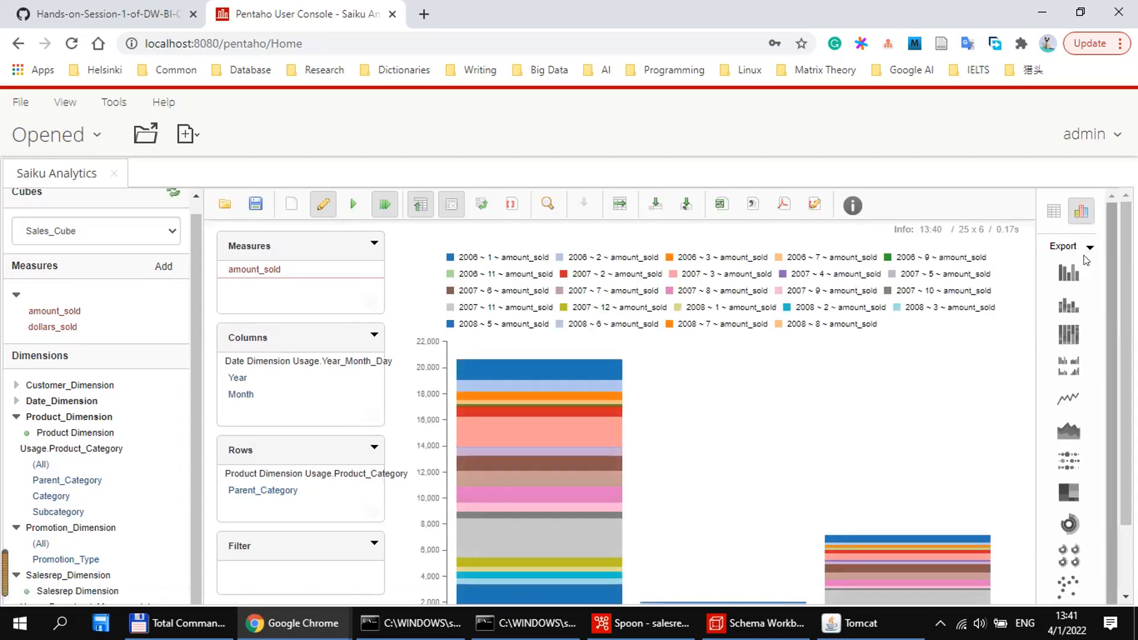
{"action": "left_click", "coordinate": [1070, 269]}
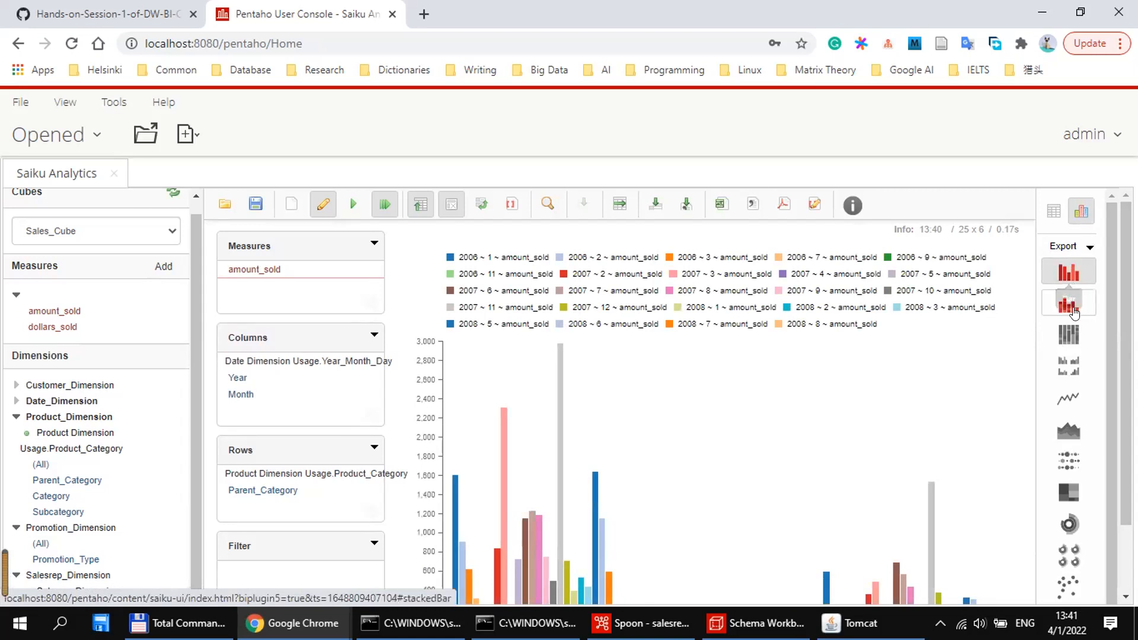
{"action": "left_click", "coordinate": [1069, 398]}
{"action": "scroll", "coordinate": [1070, 534], "scroll_direction": "down", "scroll_amount": 1}
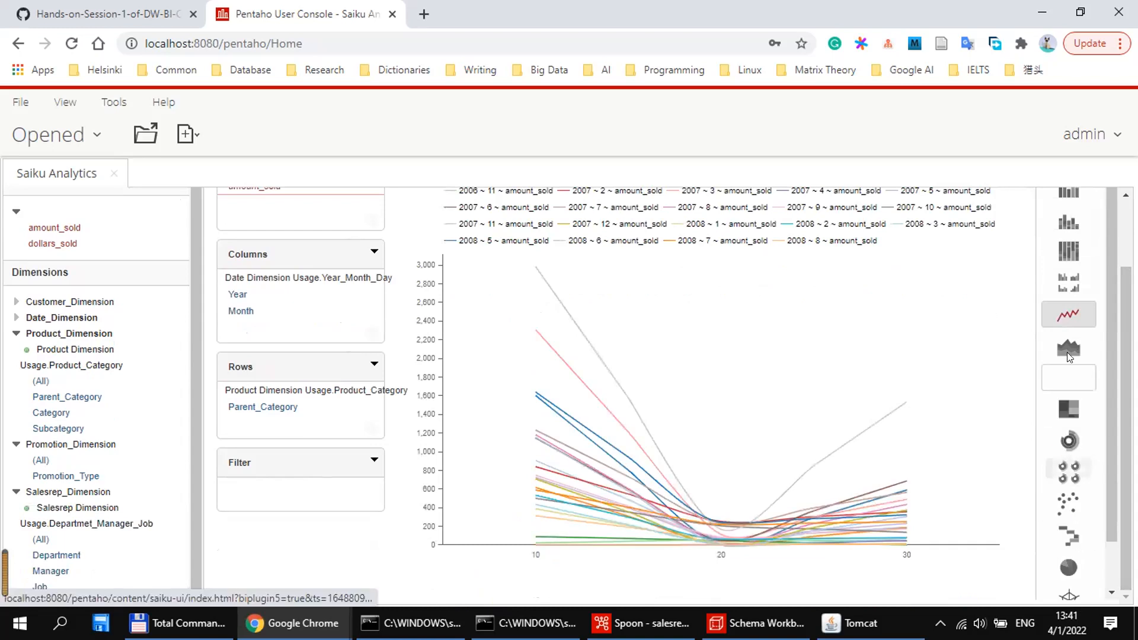
{"action": "scroll", "coordinate": [994, 278], "scroll_direction": "up", "scroll_amount": 1}
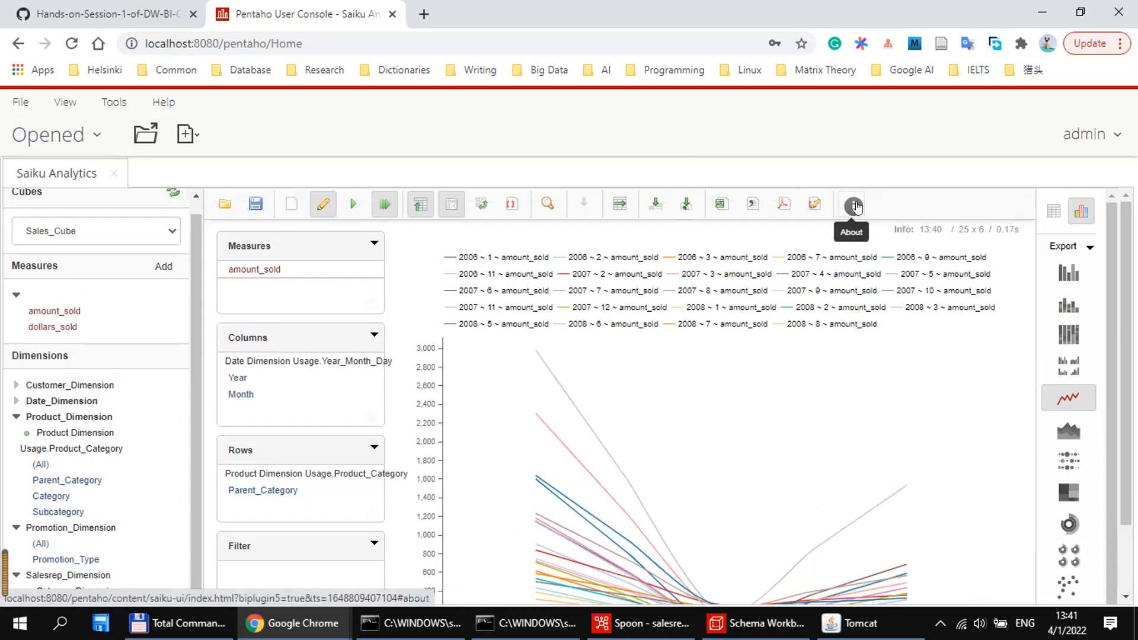
Look over the console's available areas and show the Saiku query results as a table again.
{"action": "left_click", "coordinate": [57, 140]}
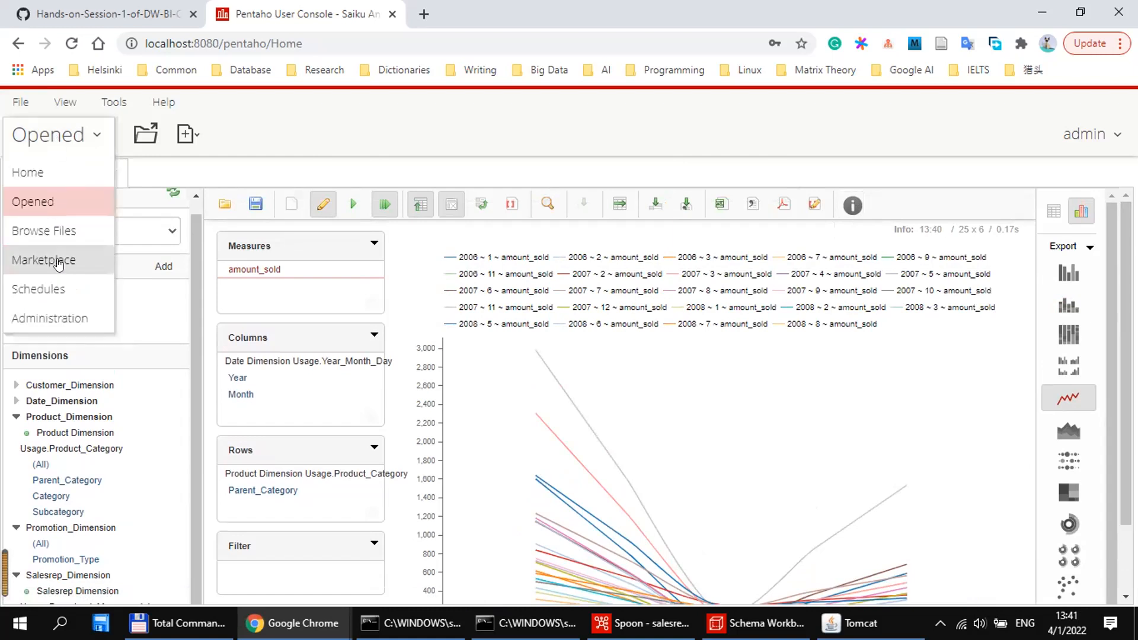
{"action": "left_click", "coordinate": [885, 193]}
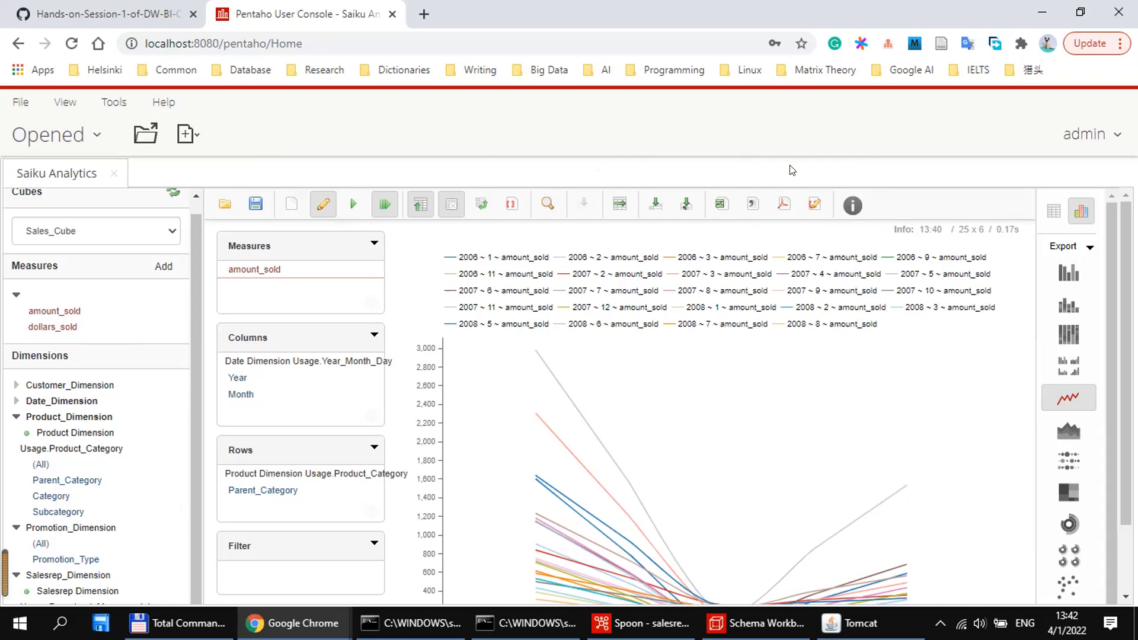
{"action": "left_click", "coordinate": [1051, 212]}
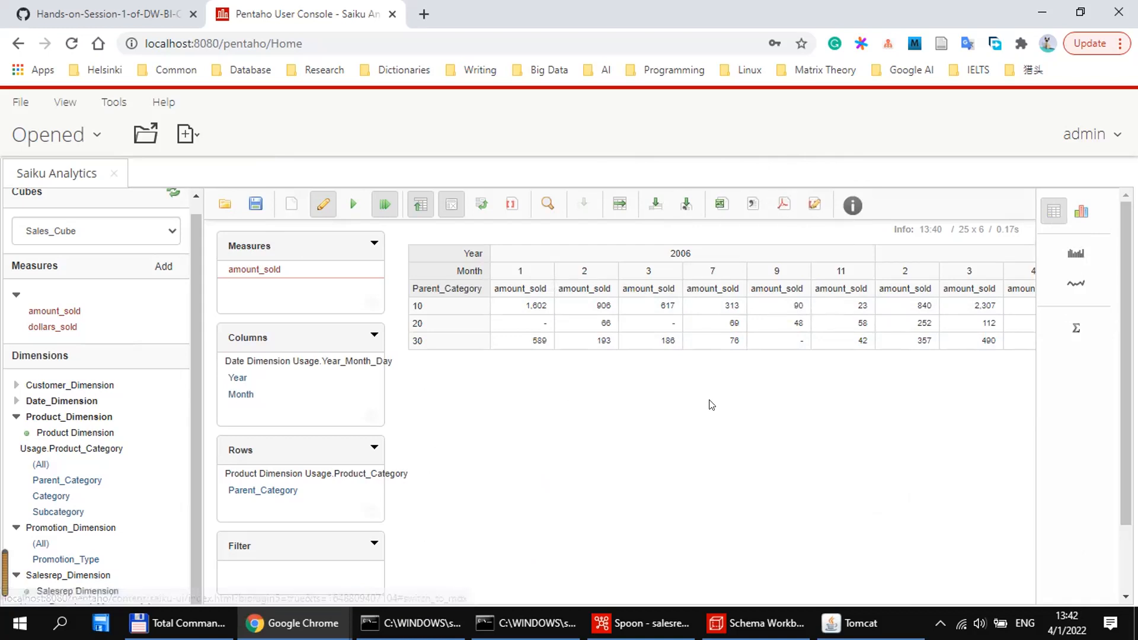
Switch to the course README and review the OLAP Cube Generation and the OLAP Analysis and Results Reporting tasks.
{"action": "left_click", "coordinate": [109, 12]}
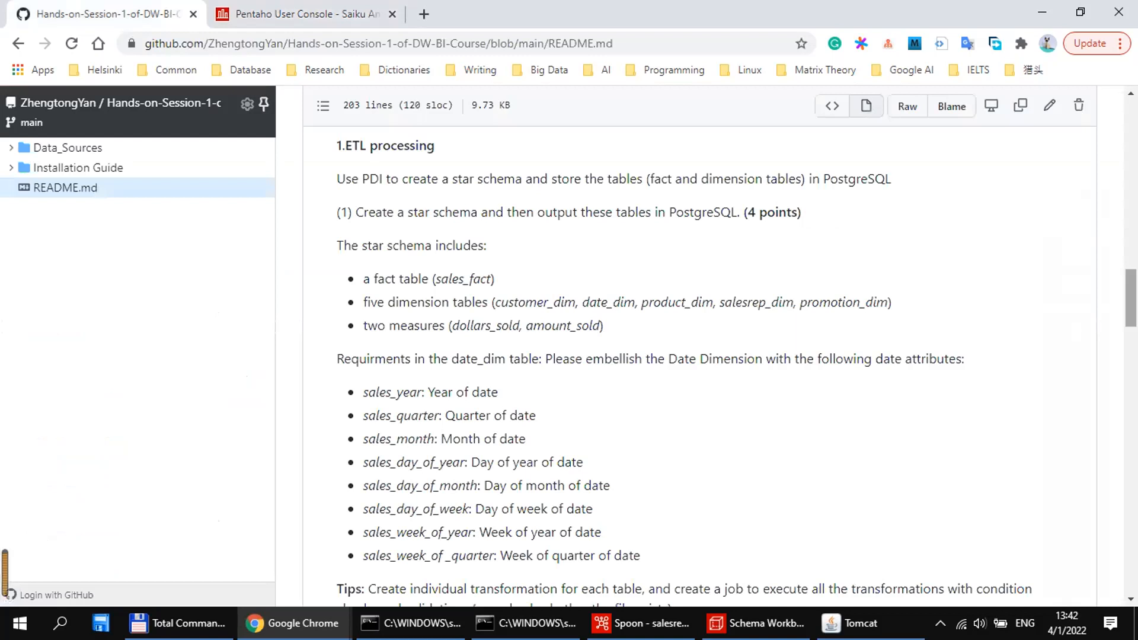
{"action": "scroll", "coordinate": [699, 368], "scroll_direction": "down", "scroll_amount": 15}
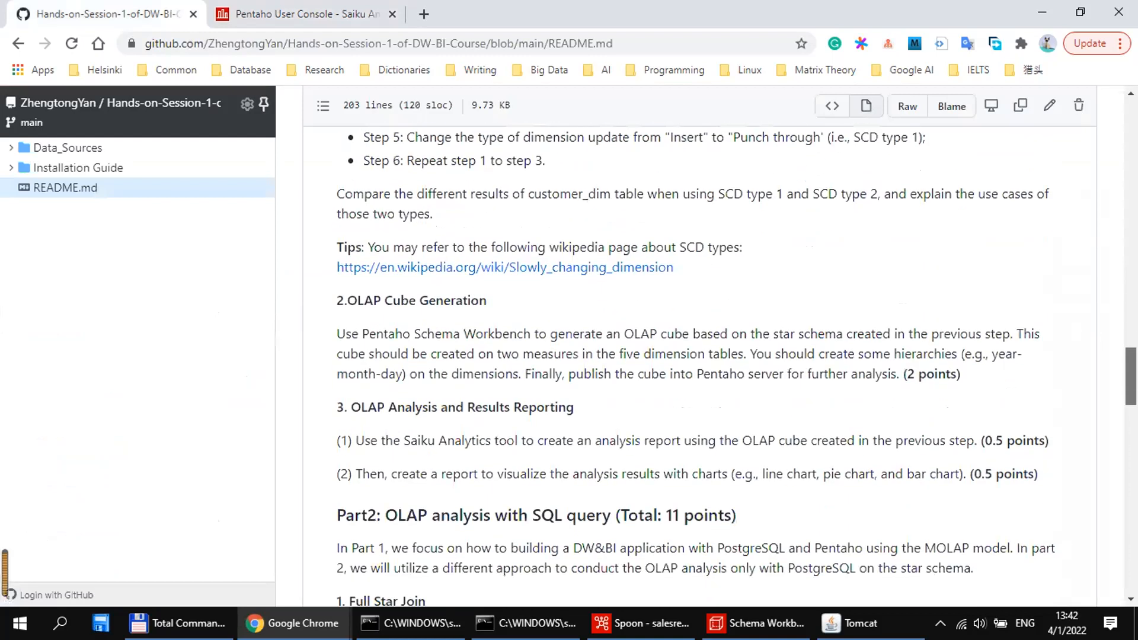
{"action": "scroll", "coordinate": [700, 367], "scroll_direction": "down", "scroll_amount": 2}
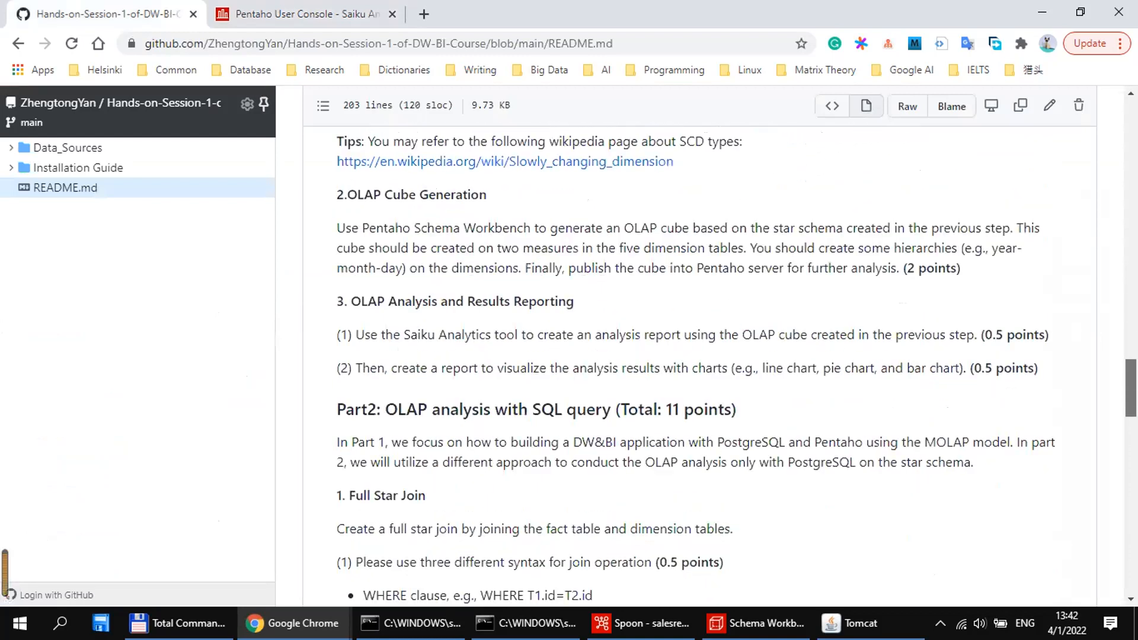
{"action": "left_click_drag", "start_coordinate": [407, 332], "coordinate": [980, 349]}
{"action": "left_click", "coordinate": [979, 349]}
{"action": "left_click_drag", "start_coordinate": [399, 221], "coordinate": [574, 226]}
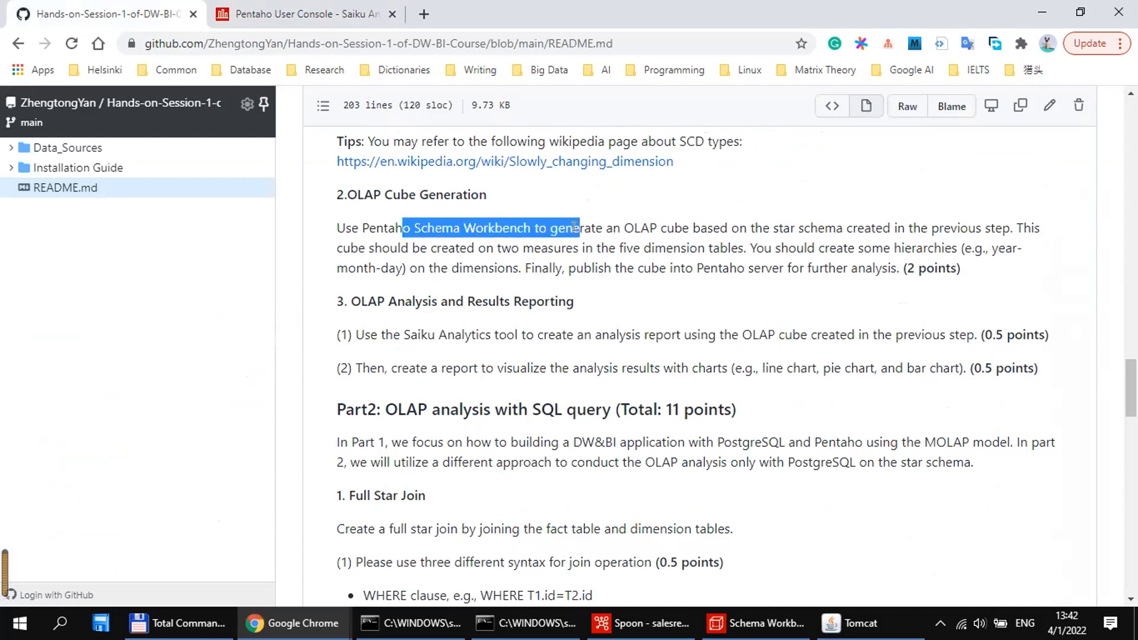
{"action": "left_click", "coordinate": [574, 227]}
{"action": "left_click_drag", "start_coordinate": [410, 370], "coordinate": [619, 370]}
{"action": "left_click", "coordinate": [594, 354]}
Return to Saiku Analytics and display the query results as a line chart.
{"action": "left_click", "coordinate": [273, 17]}
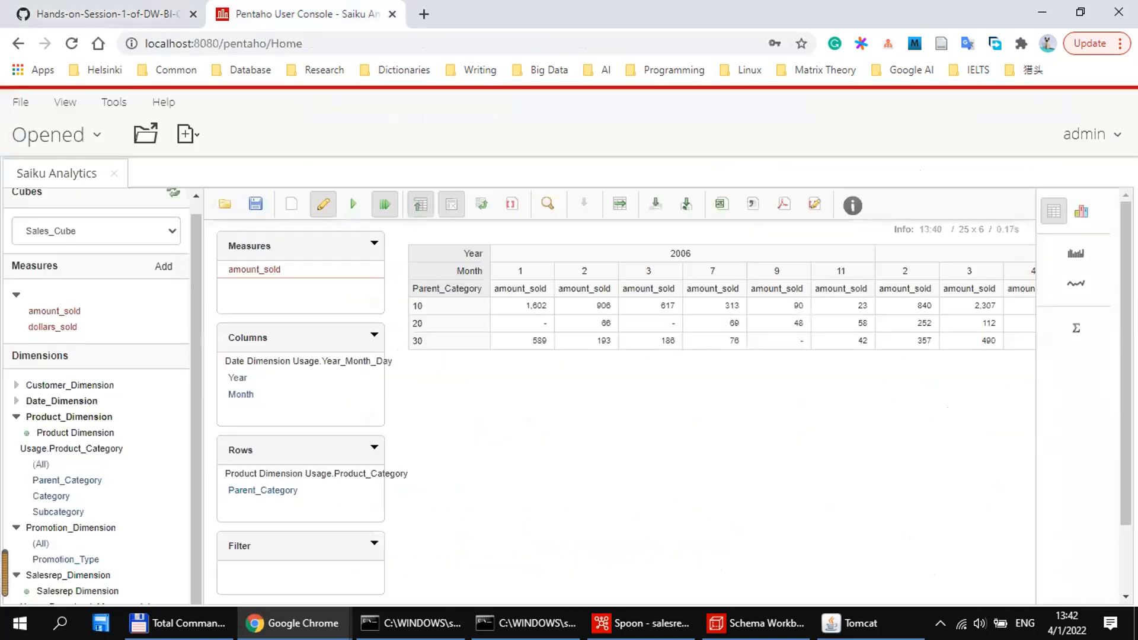
{"action": "left_click", "coordinate": [1080, 213]}
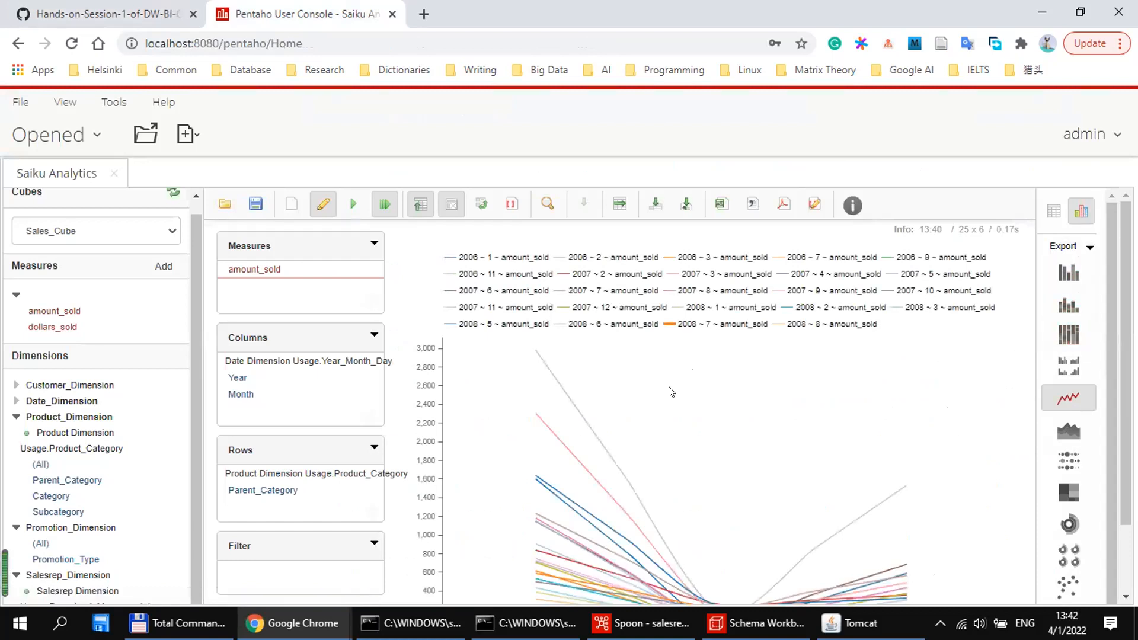
{"action": "mouse_move", "coordinate": [1126, 299]}
{"action": "left_mouse_down"}
{"action": "mouse_move", "coordinate": [1126, 325]}
{"action": "mouse_move", "coordinate": [1126, 299]}
{"action": "left_mouse_up"}
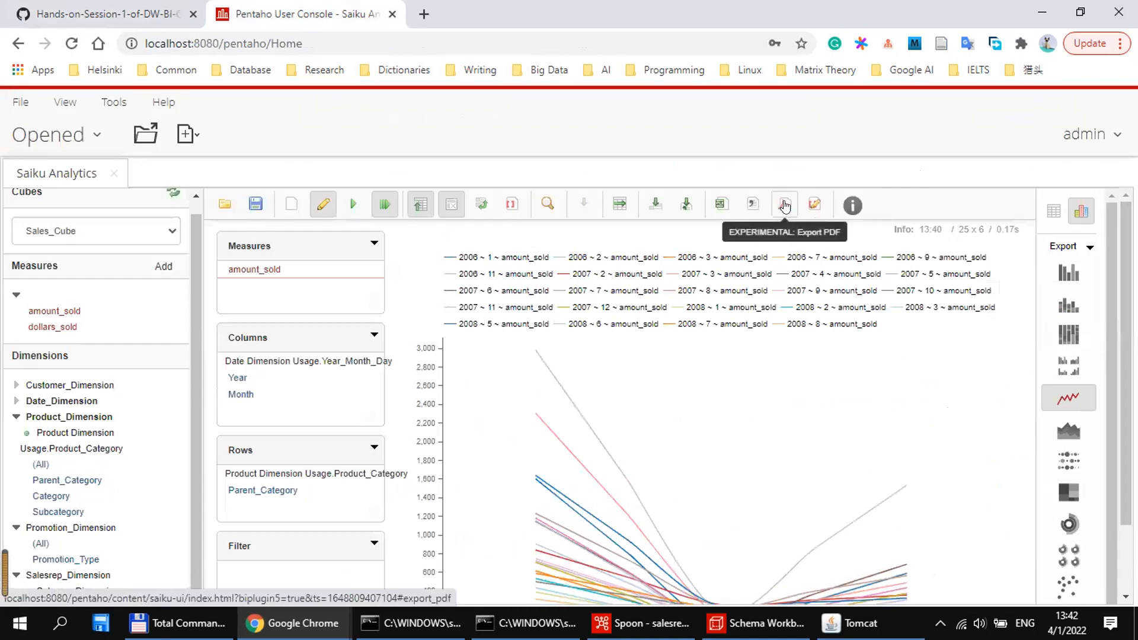
Switch to the course README and reread the OLAP Cube Generation section and the tasks around it.
{"action": "left_click", "coordinate": [107, 13]}
{"action": "scroll", "coordinate": [1130, 386], "scroll_direction": "up", "scroll_amount": 1}
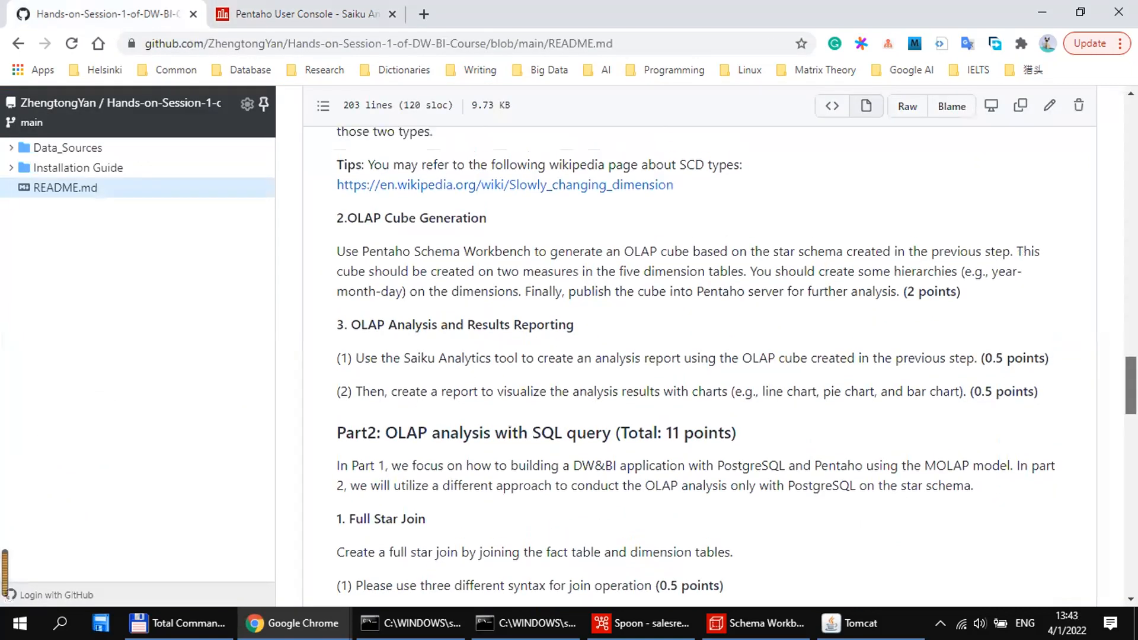
{"action": "left_click_drag", "start_coordinate": [343, 214], "coordinate": [508, 233]}
{"action": "left_click", "coordinate": [509, 233]}
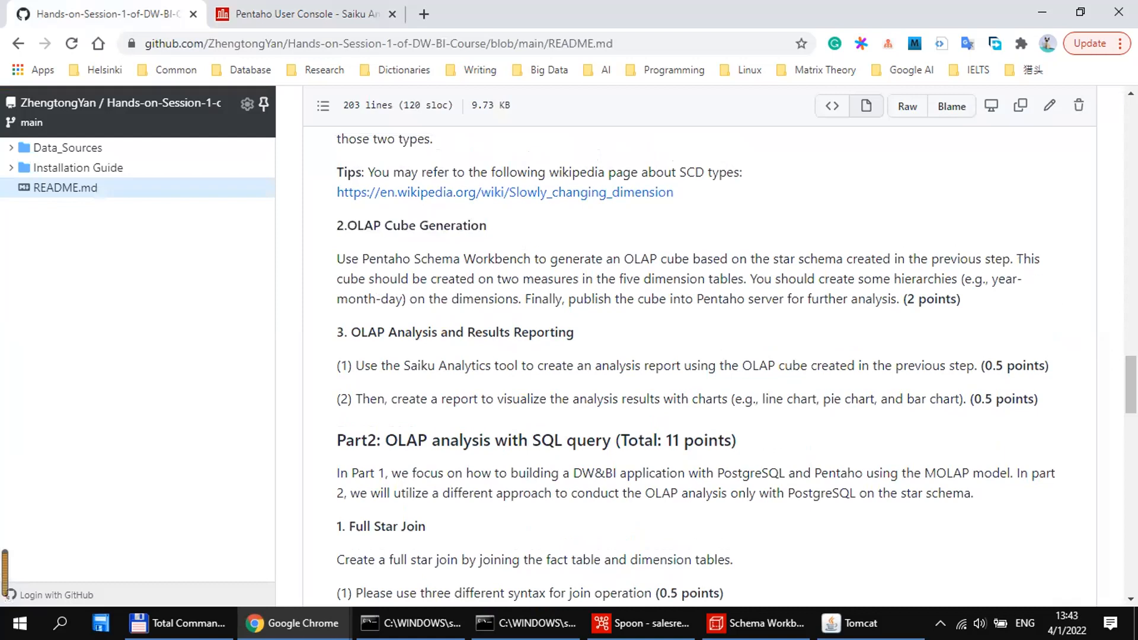
{"action": "scroll", "coordinate": [1028, 381], "scroll_direction": "up", "scroll_amount": 2}
{"action": "scroll", "coordinate": [1029, 381], "scroll_direction": "down", "scroll_amount": 1}
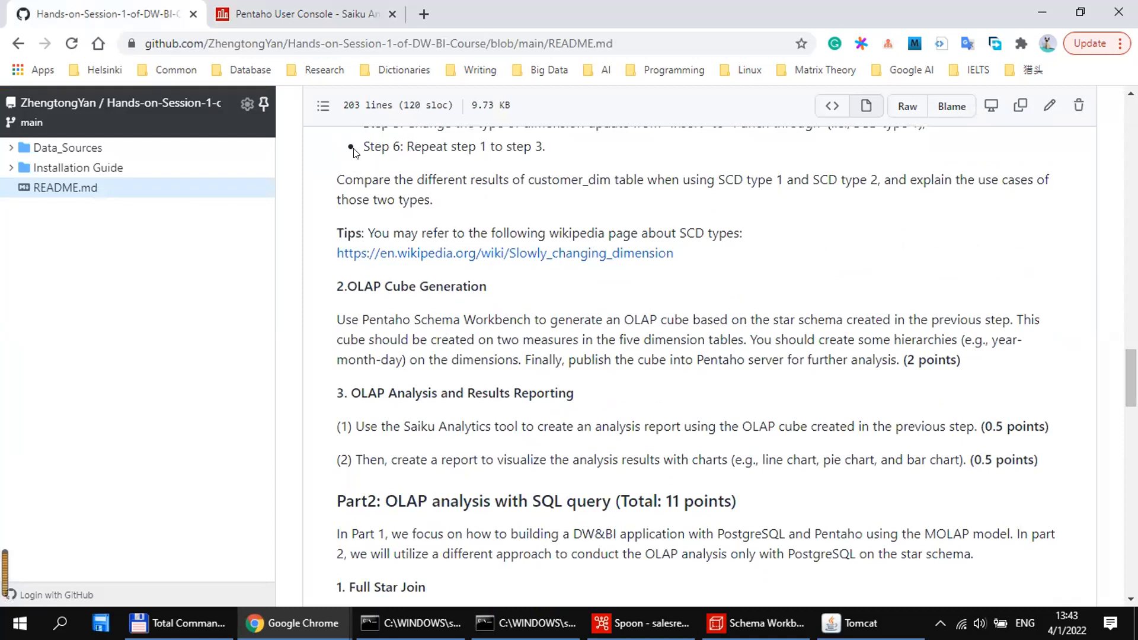
Glance at the Saiku chart and go through the README's requirements on building the cube, publishing it to Pentaho server and reporting with charts.
{"action": "left_click", "coordinate": [302, 13]}
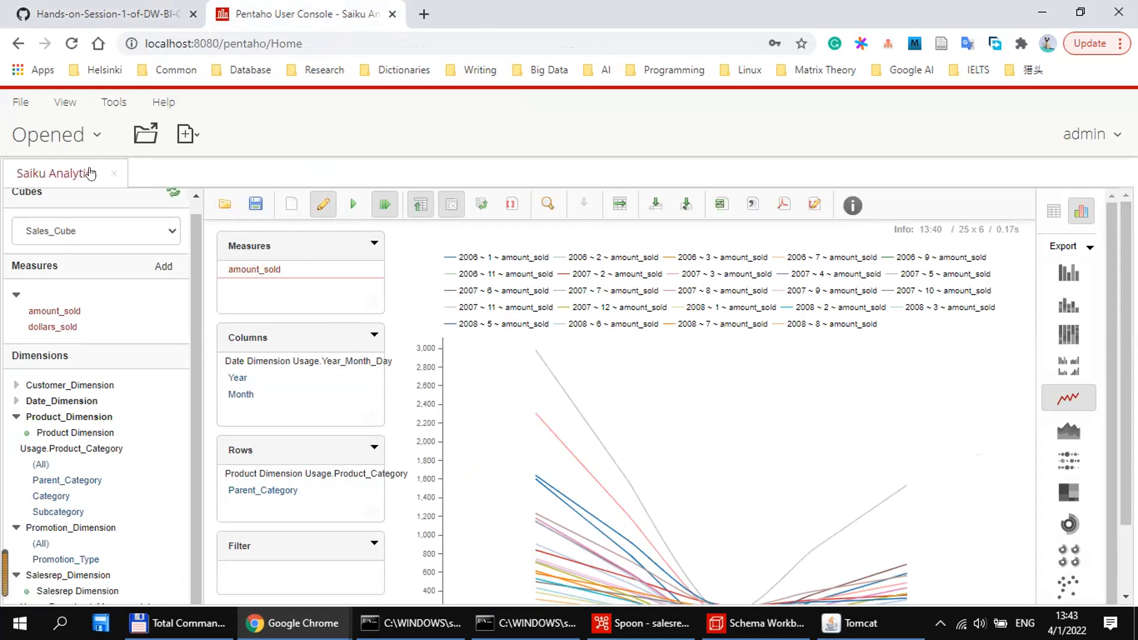
{"action": "left_click", "coordinate": [133, 23]}
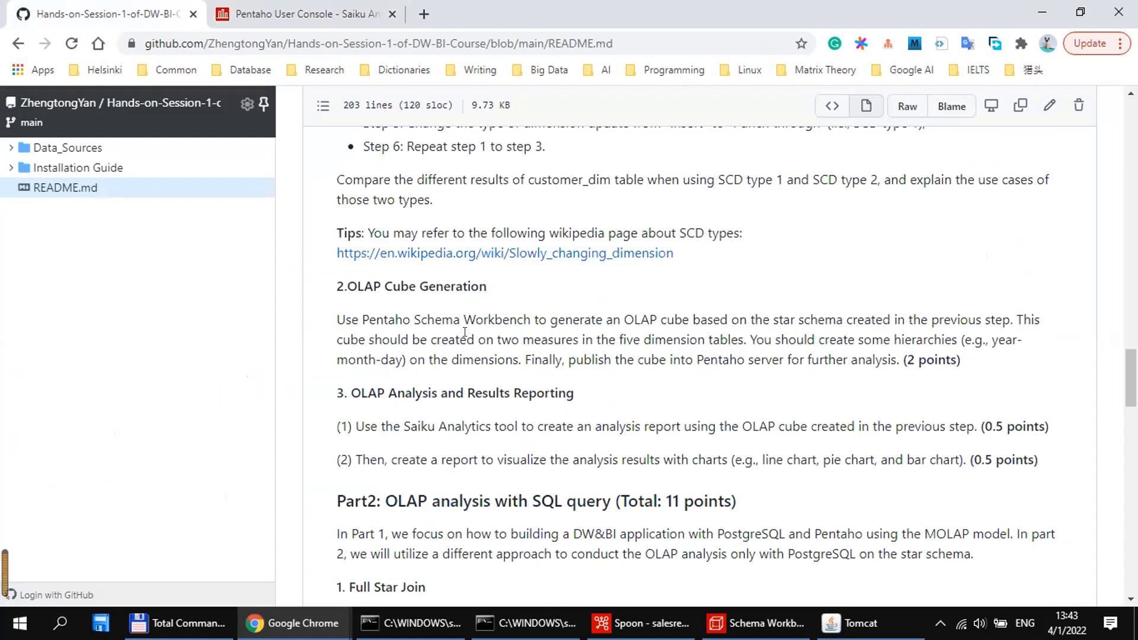
{"action": "left_click_drag", "start_coordinate": [410, 319], "coordinate": [826, 330]}
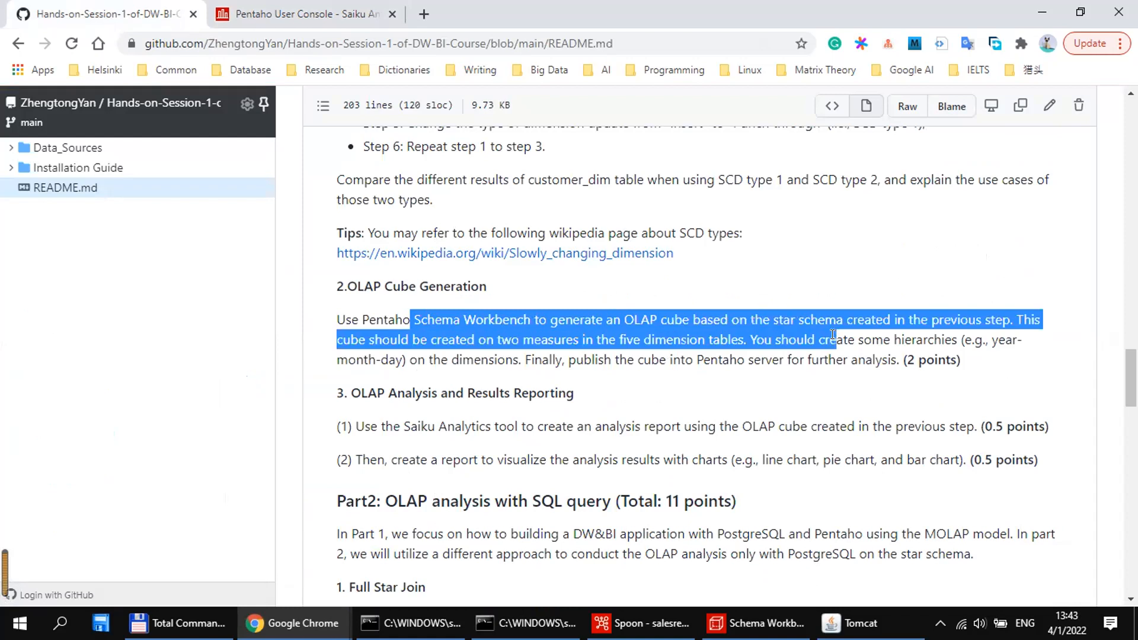
{"action": "left_click", "coordinate": [832, 335]}
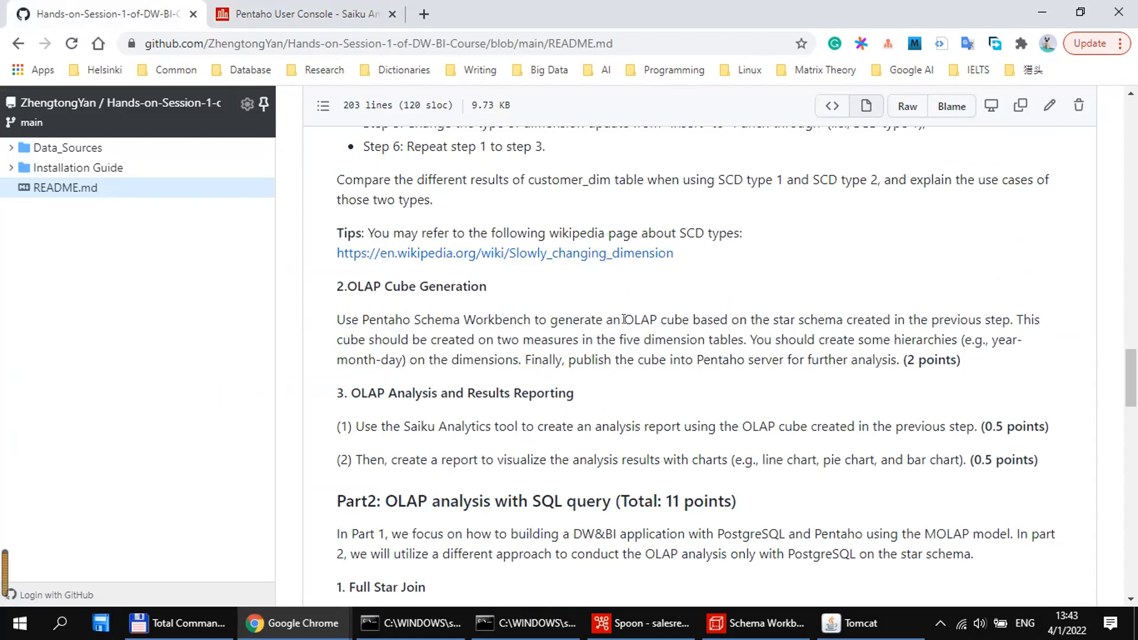
{"action": "left_click_drag", "start_coordinate": [585, 359], "coordinate": [890, 359]}
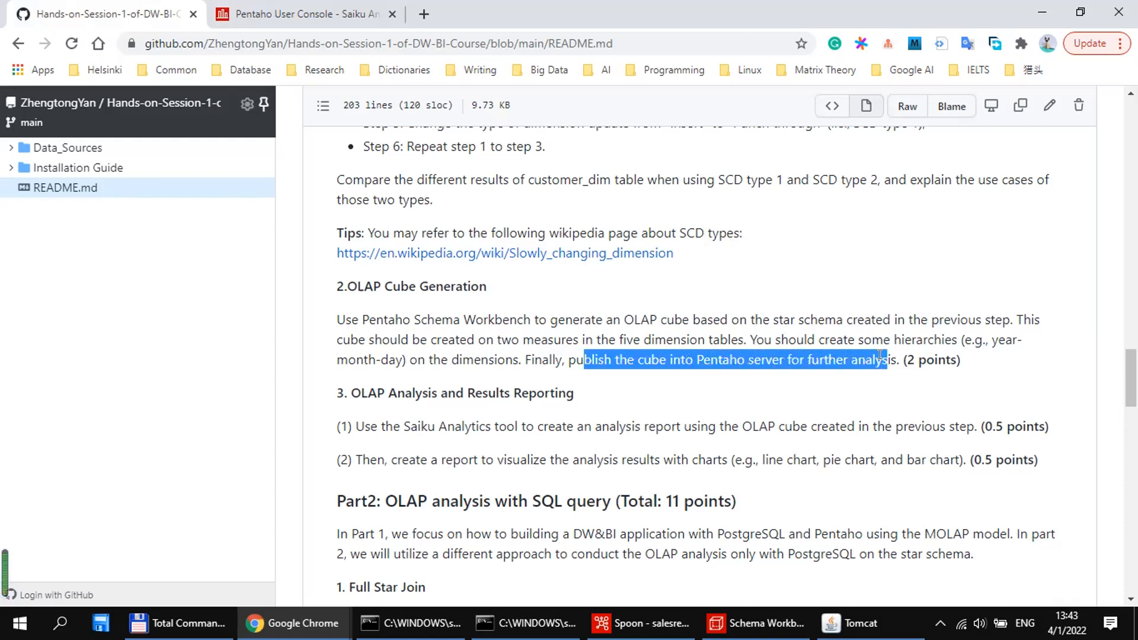
{"action": "left_click", "coordinate": [516, 412]}
{"action": "left_click_drag", "start_coordinate": [519, 426], "coordinate": [839, 457]}
{"action": "left_click", "coordinate": [839, 456]}
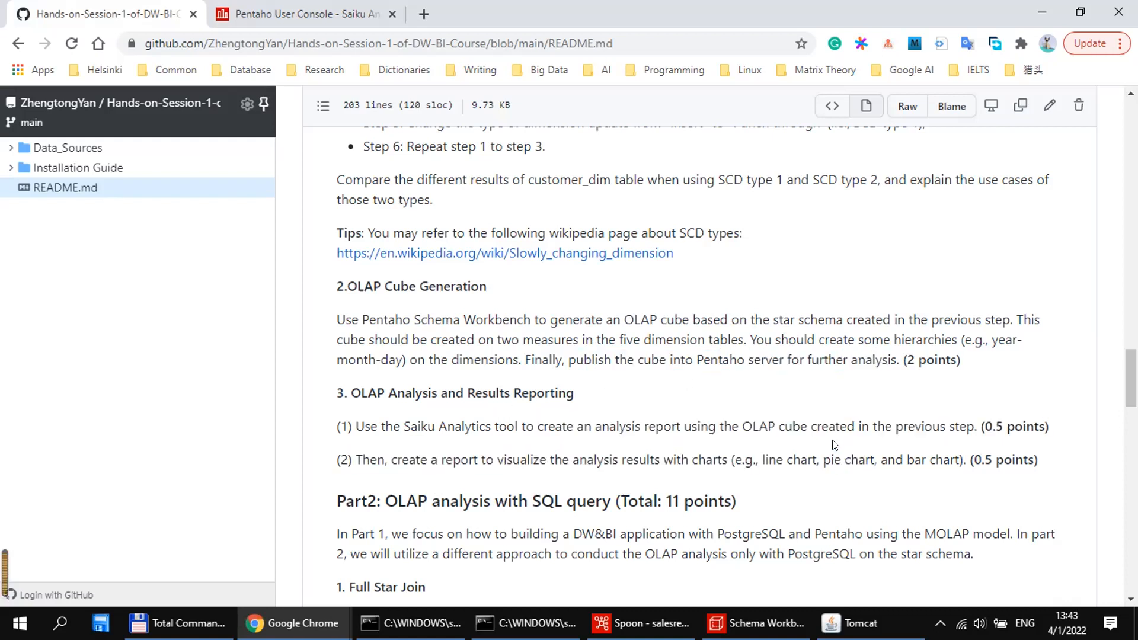
Review Part1 of the README from ETL processing and the SCD types through to the start of Part2.
{"action": "left_click_drag", "start_coordinate": [1131, 378], "coordinate": [1131, 293]}
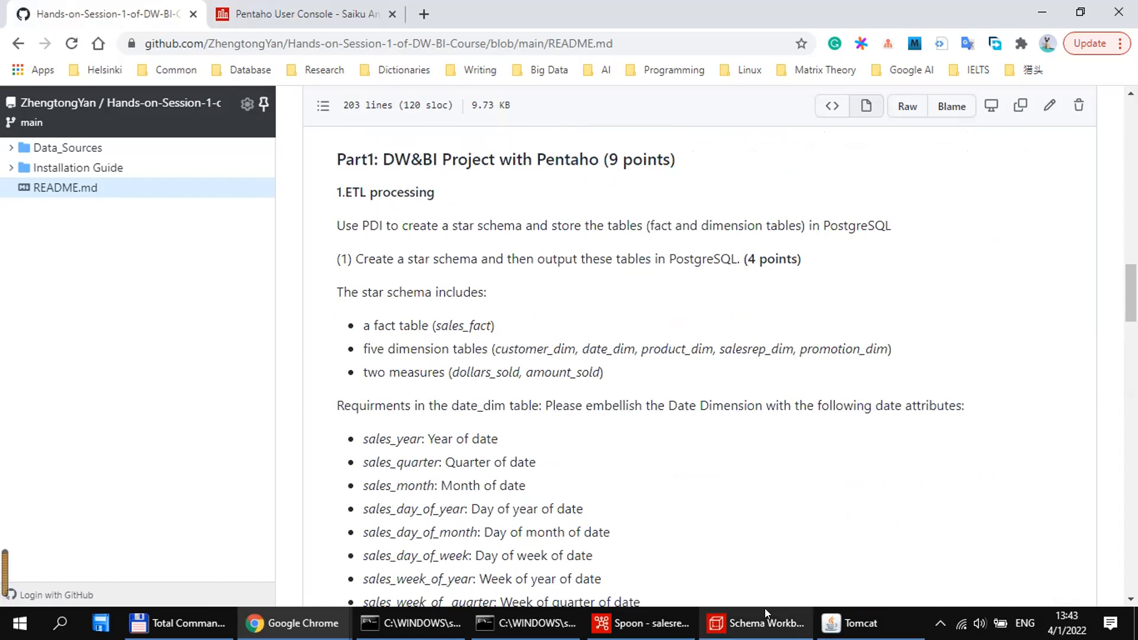
{"action": "mouse_move", "coordinate": [768, 614]}
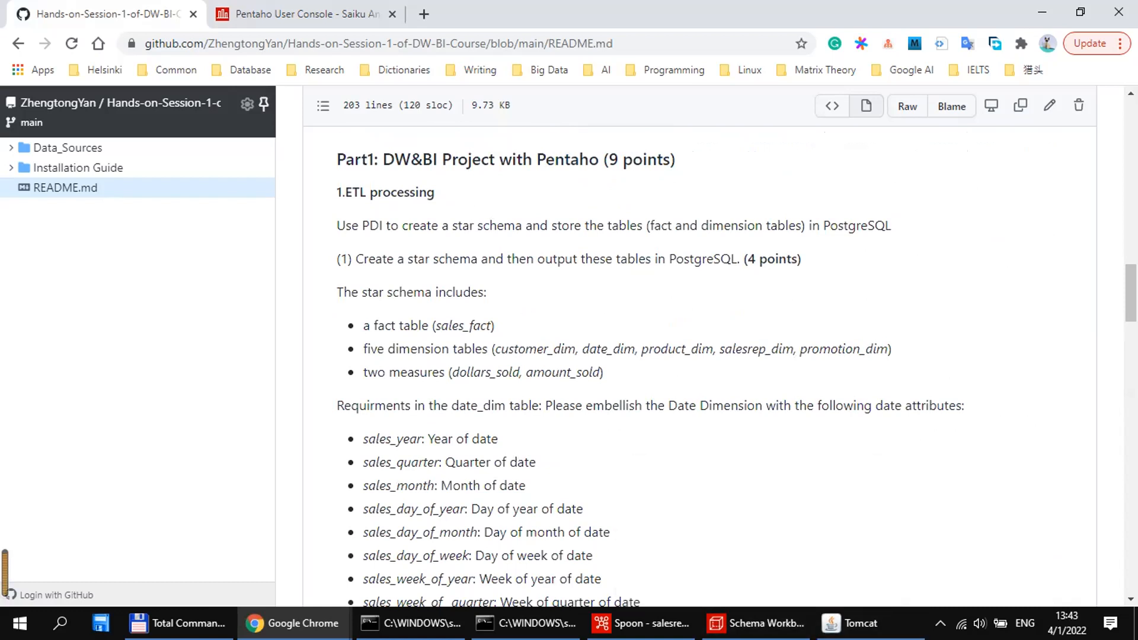
{"action": "left_click_drag", "start_coordinate": [1131, 293], "coordinate": [1131, 337]}
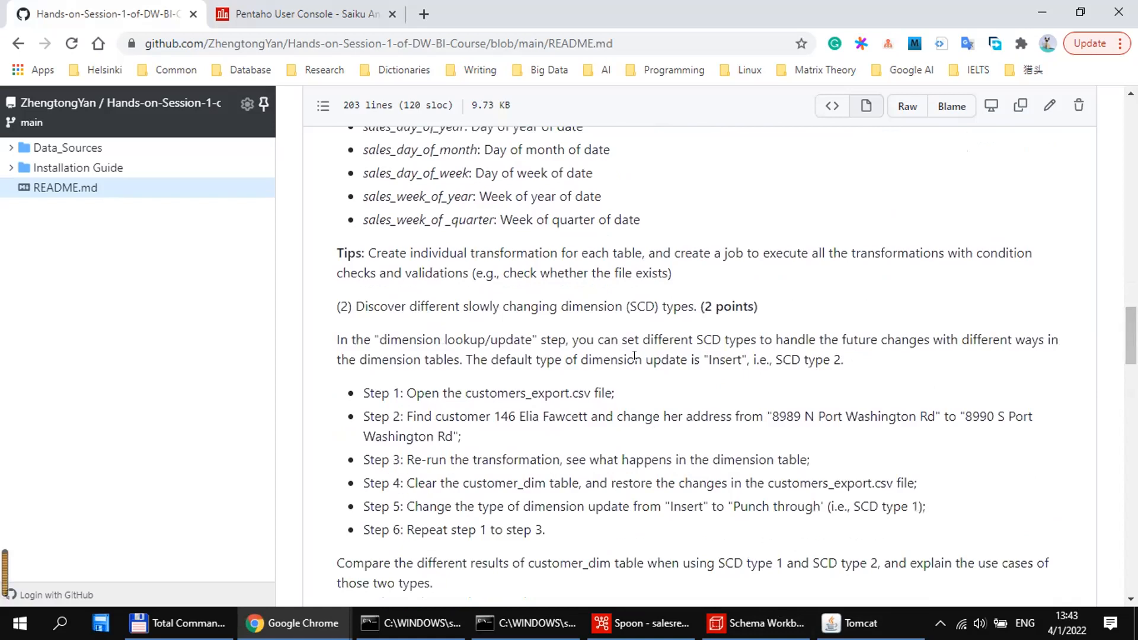
{"action": "scroll", "coordinate": [634, 356], "scroll_direction": "down", "scroll_amount": 5}
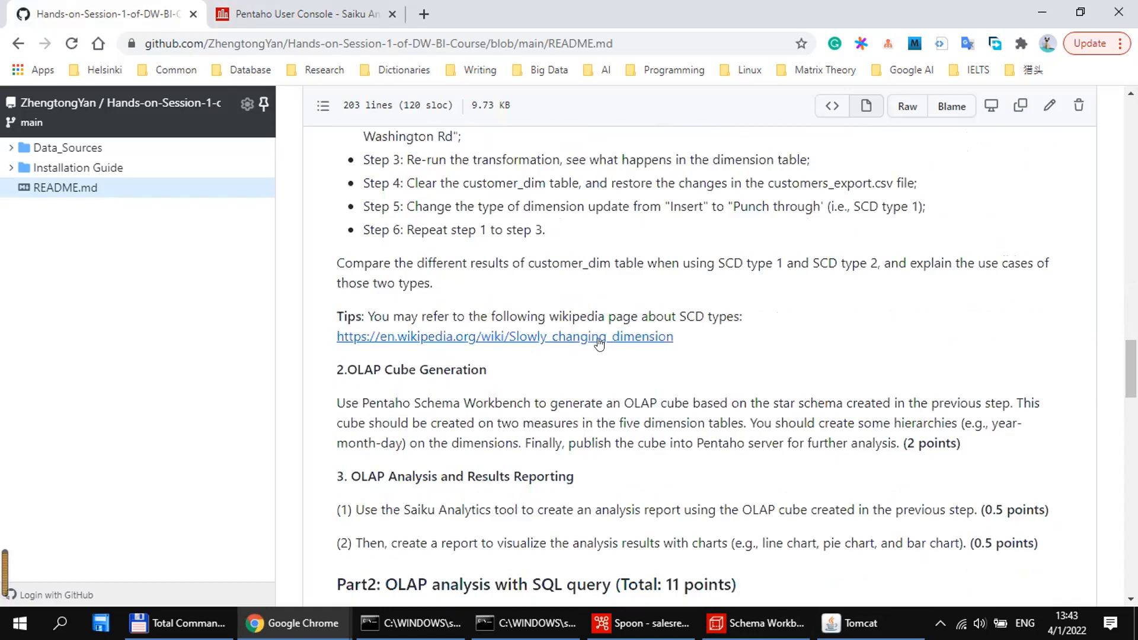
{"action": "scroll", "coordinate": [765, 332], "scroll_direction": "down", "scroll_amount": 4}
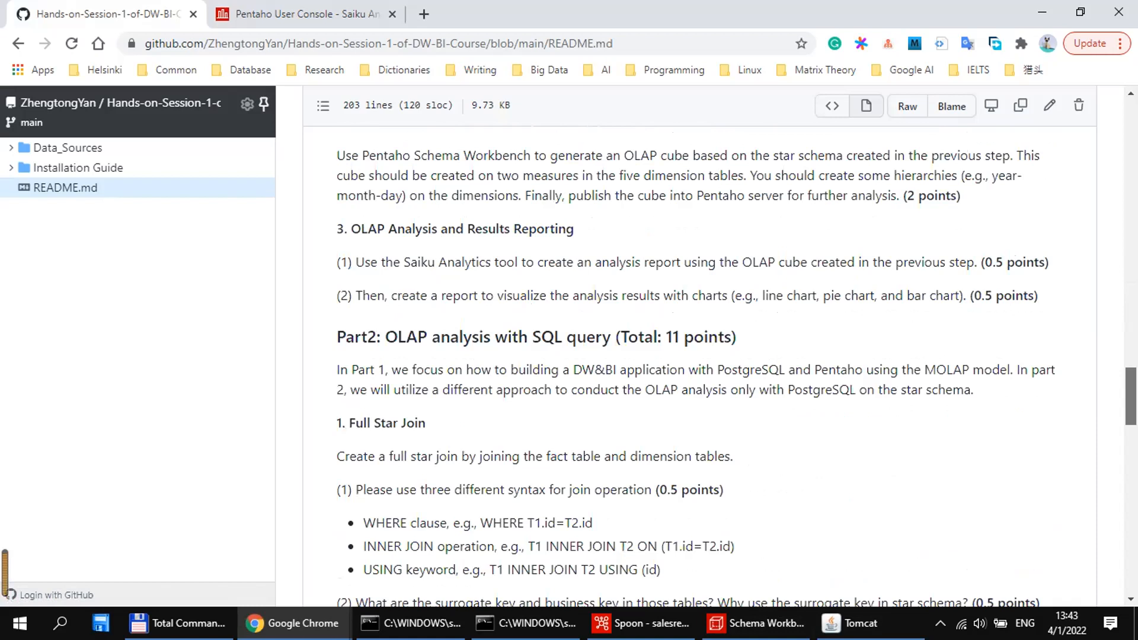
Revisit the Saiku line chart and go back to the README to read the introduction of Part2 on OLAP analysis with SQL query.
{"action": "left_click", "coordinate": [271, 24]}
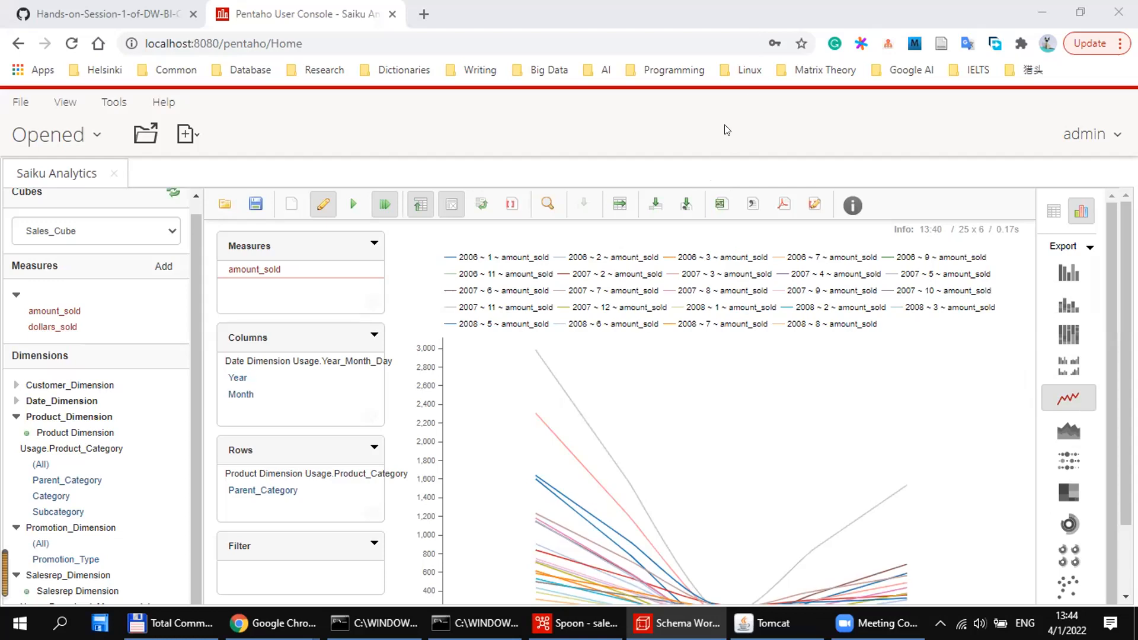
{"action": "left_click", "coordinate": [259, 12]}
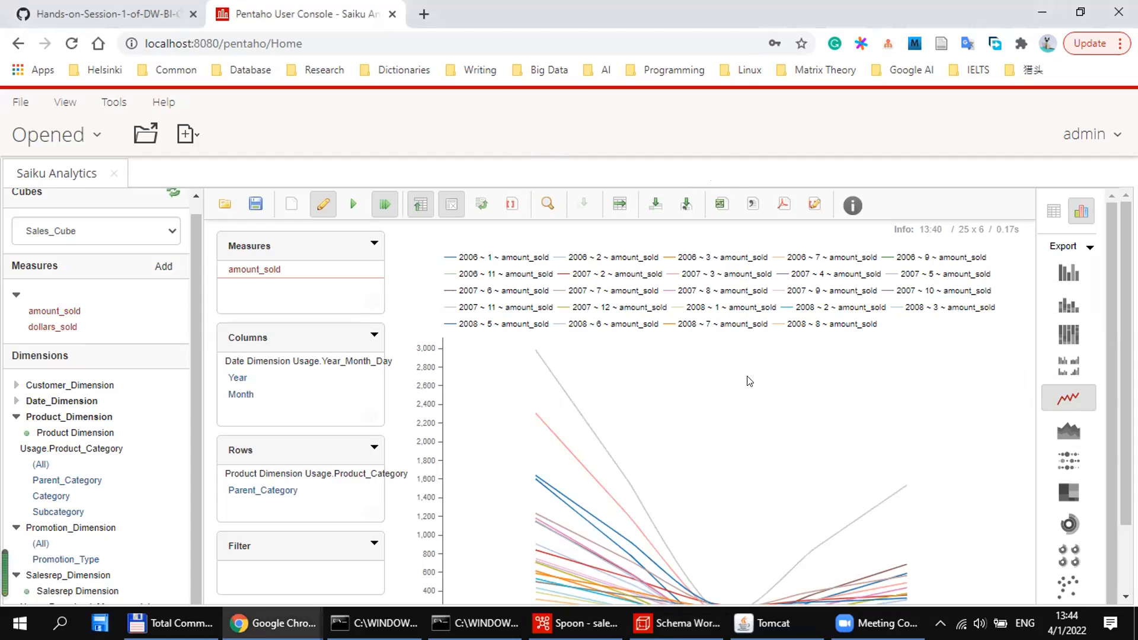
{"action": "left_click", "coordinate": [123, 16]}
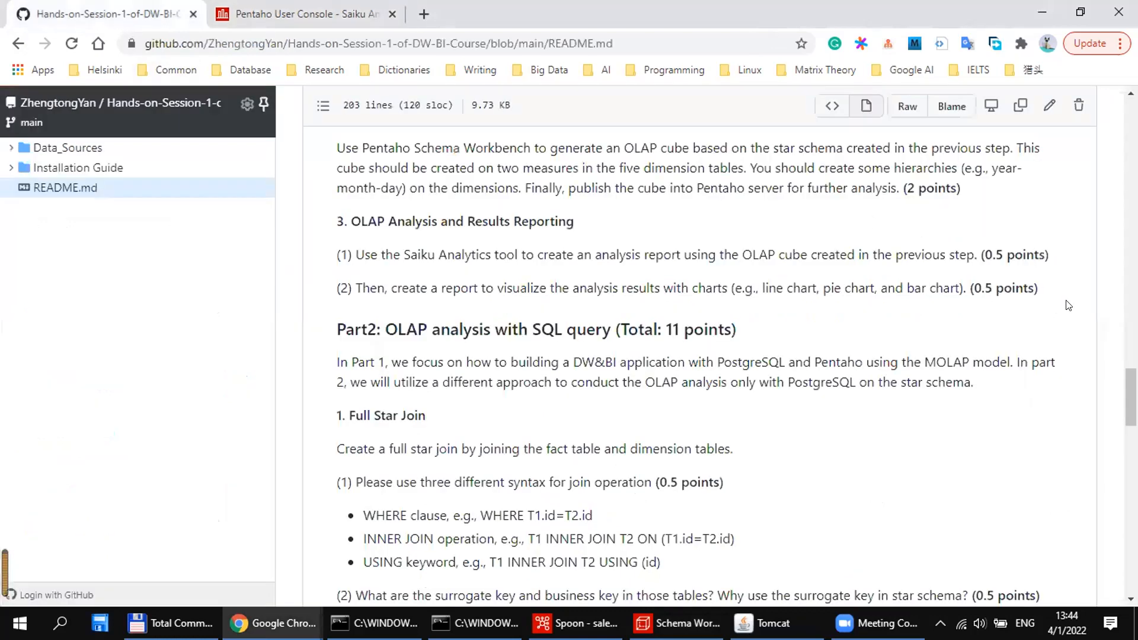
{"action": "scroll", "coordinate": [700, 356], "scroll_direction": "down", "scroll_amount": 2}
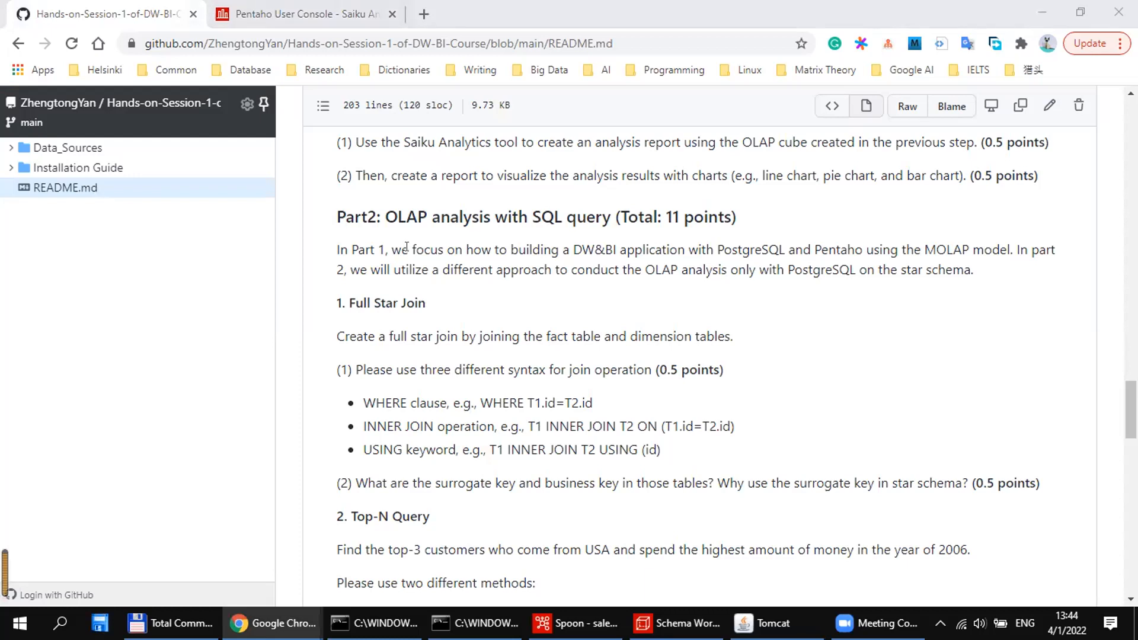
{"action": "left_click", "coordinate": [662, 280]}
Review the date_dim attributes and the transformation tips in the README, and switch to the salesrep_import_transform transformation in Spoon.
{"action": "scroll", "coordinate": [699, 356], "scroll_direction": "up", "scroll_amount": 12}
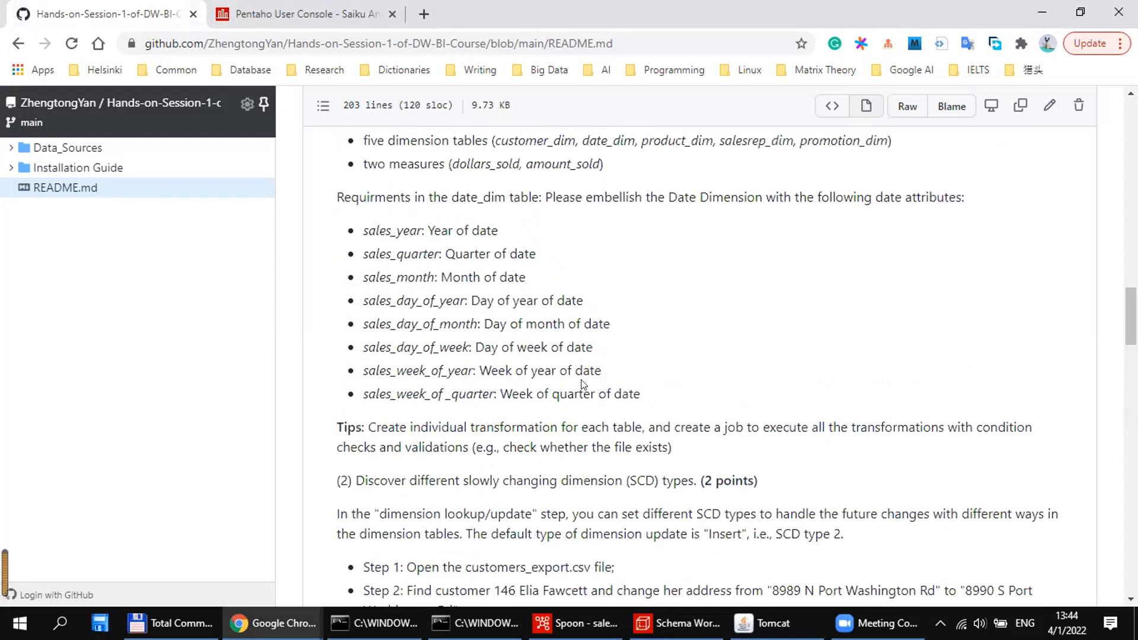
{"action": "left_click_drag", "start_coordinate": [394, 388], "coordinate": [656, 407]}
{"action": "left_click", "coordinate": [641, 286]}
{"action": "left_click", "coordinate": [576, 623]}
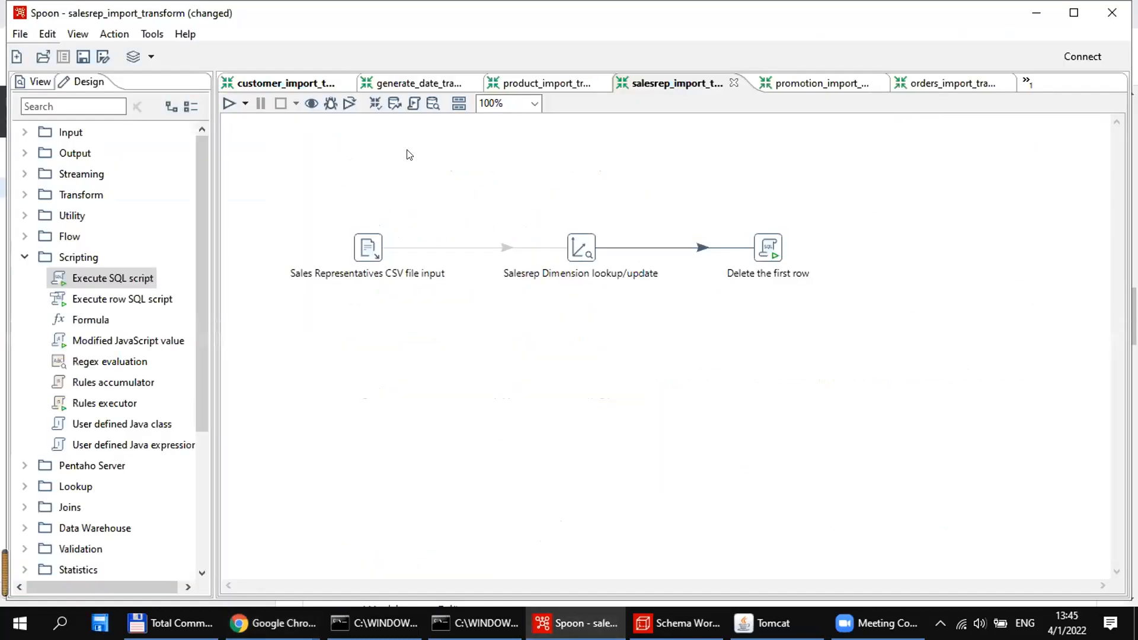
Open the Calculate Additional Fields step of the generate_date_transform transformation and examine its date field calculations.
{"action": "left_click", "coordinate": [392, 86]}
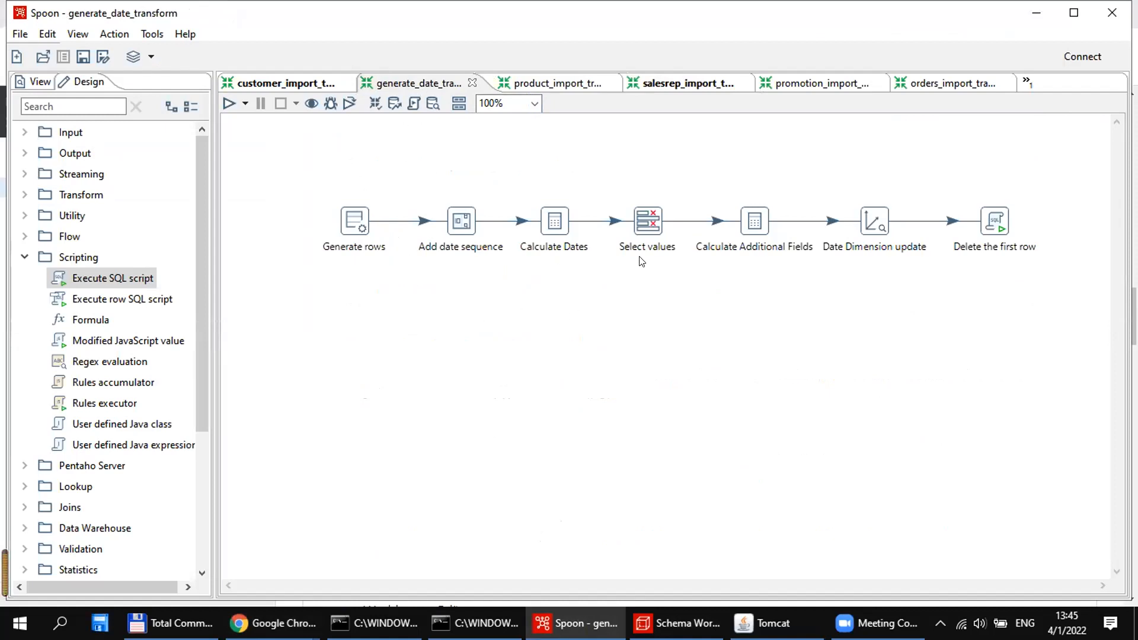
{"action": "mouse_move", "coordinate": [748, 230]}
{"action": "left_click", "coordinate": [755, 223]}
{"action": "double_click", "coordinate": [755, 223]}
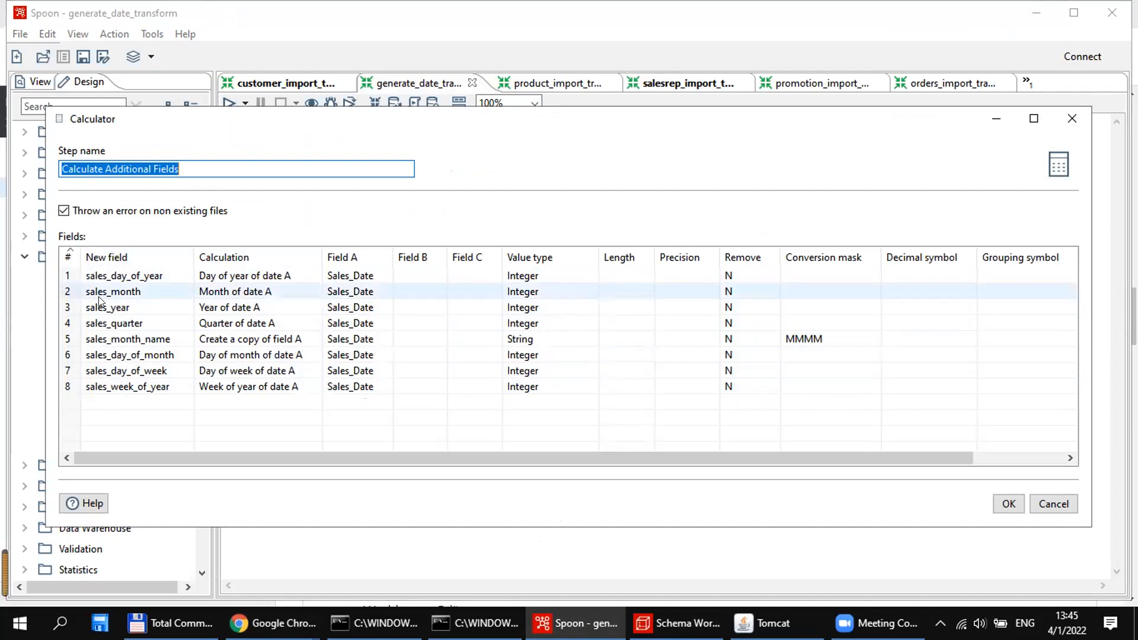
{"action": "left_click", "coordinate": [127, 398]}
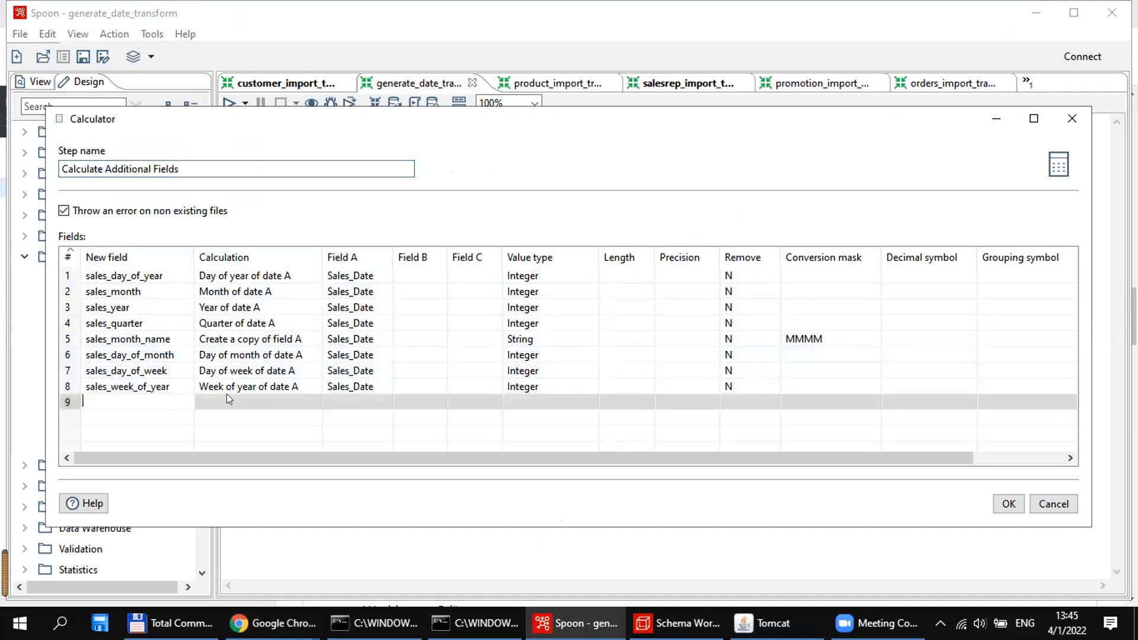
Browse the available calculation types for a new field row, and leave the calculator without adding one.
{"action": "left_click", "coordinate": [240, 402]}
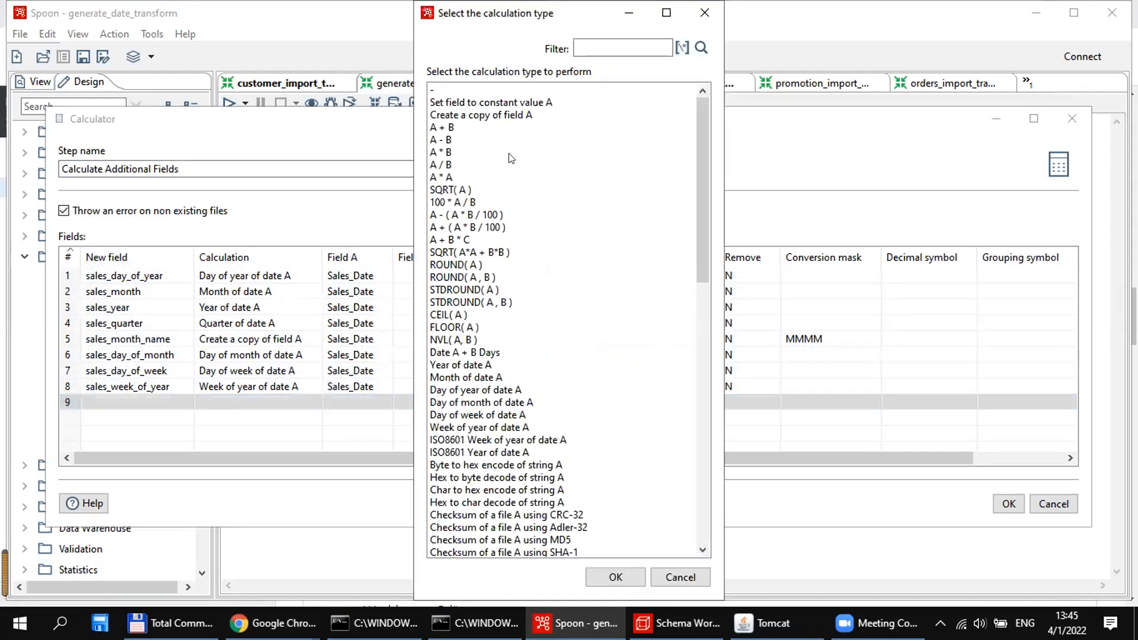
{"action": "left_click_drag", "start_coordinate": [697, 111], "coordinate": [688, 173]}
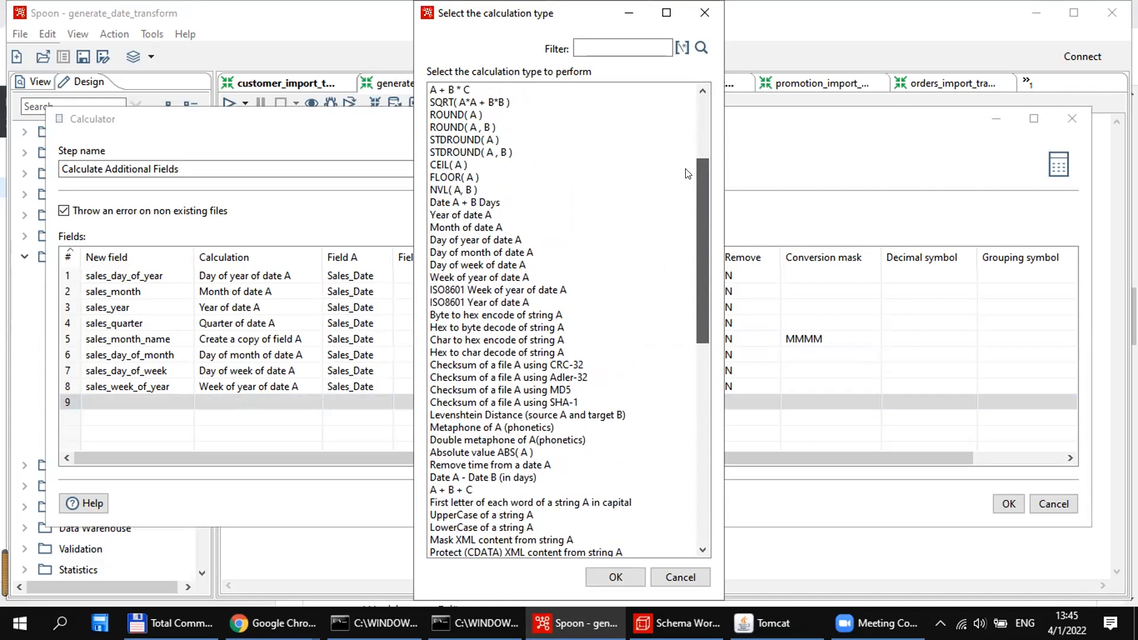
{"action": "scroll", "coordinate": [687, 179], "scroll_direction": "down", "scroll_amount": 1}
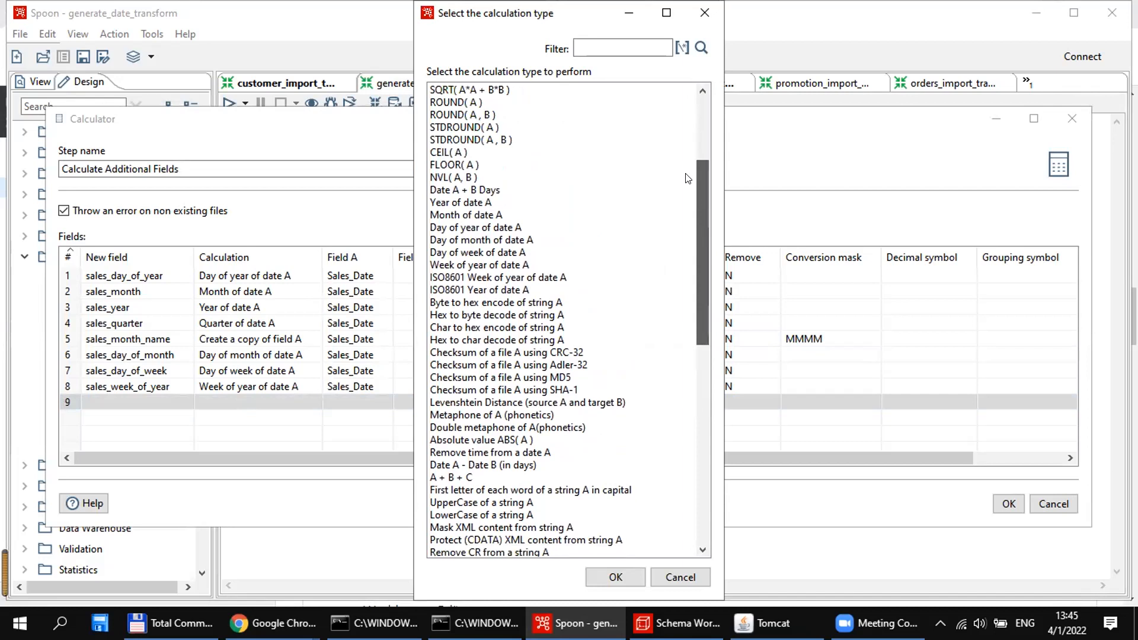
{"action": "scroll", "coordinate": [687, 178], "scroll_direction": "down", "scroll_amount": 8}
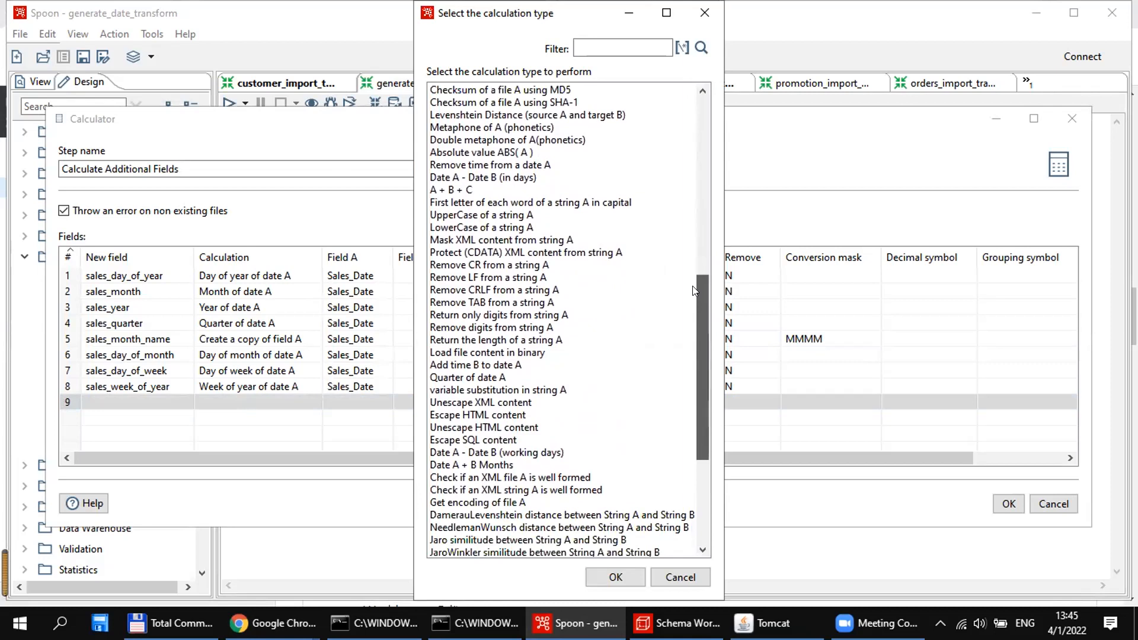
{"action": "scroll", "coordinate": [695, 294], "scroll_direction": "down", "scroll_amount": 3}
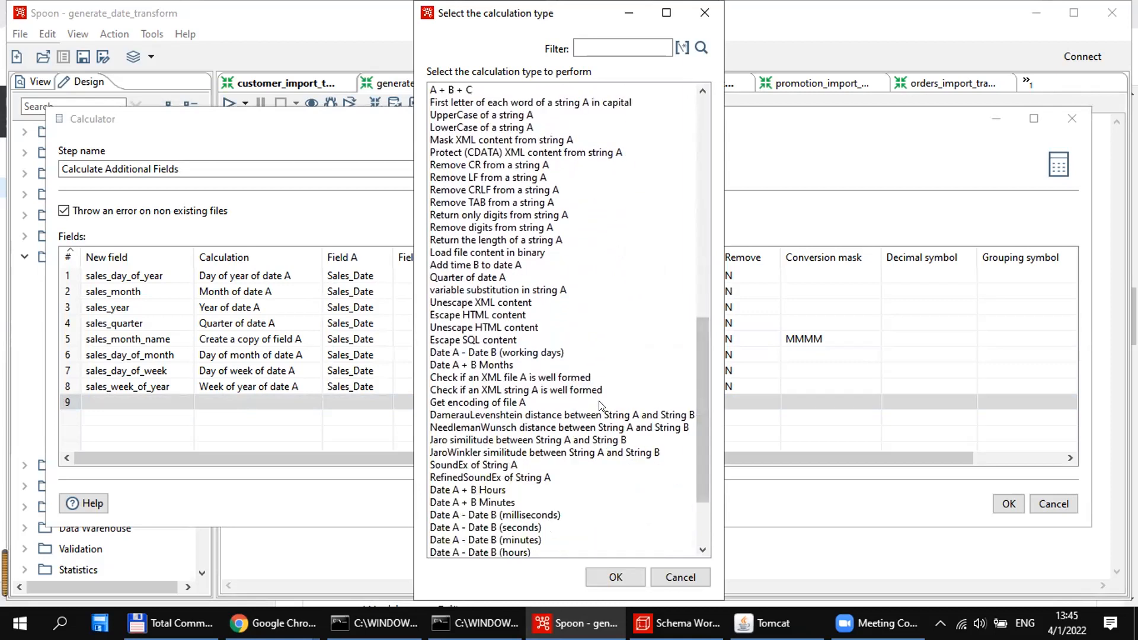
{"action": "left_click_drag", "start_coordinate": [706, 338], "coordinate": [701, 121]}
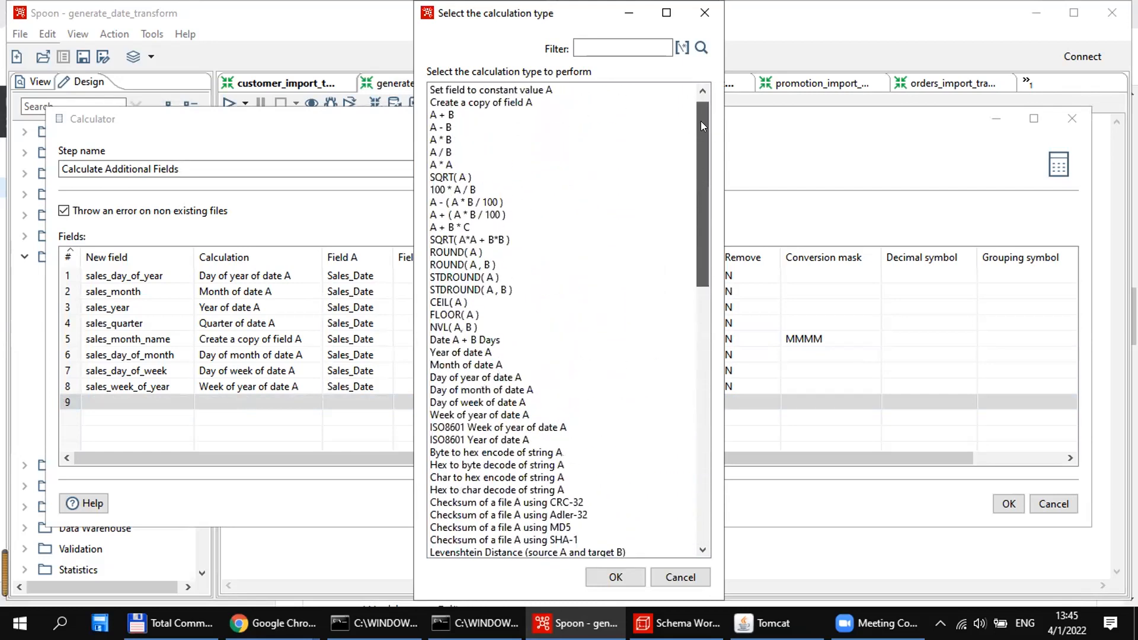
{"action": "left_click", "coordinate": [702, 9]}
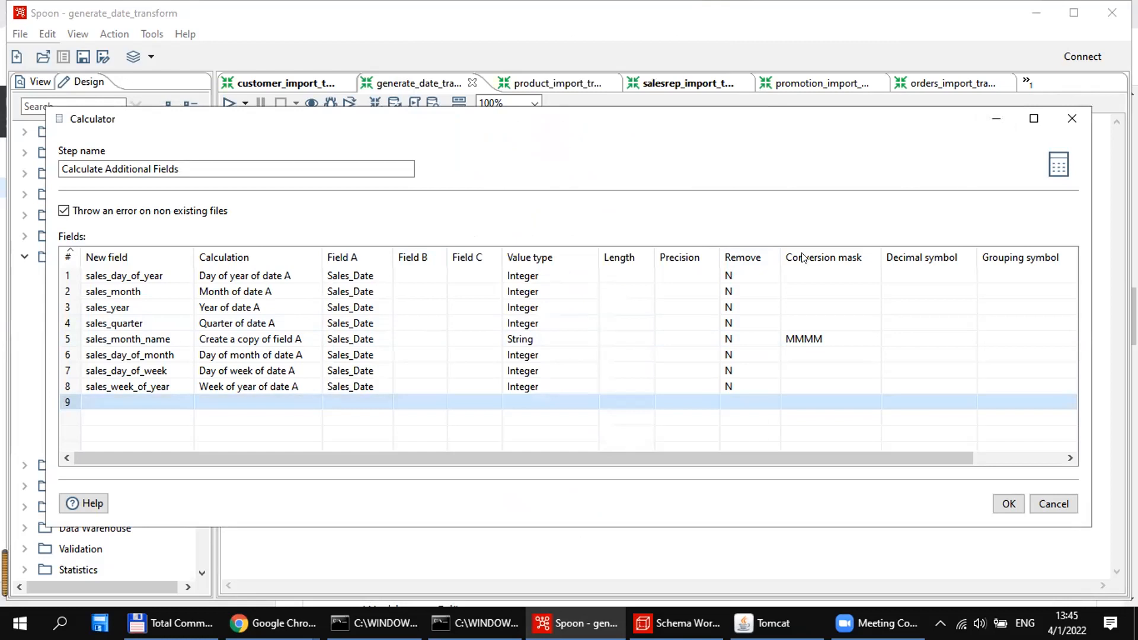
{"action": "left_click", "coordinate": [1072, 118]}
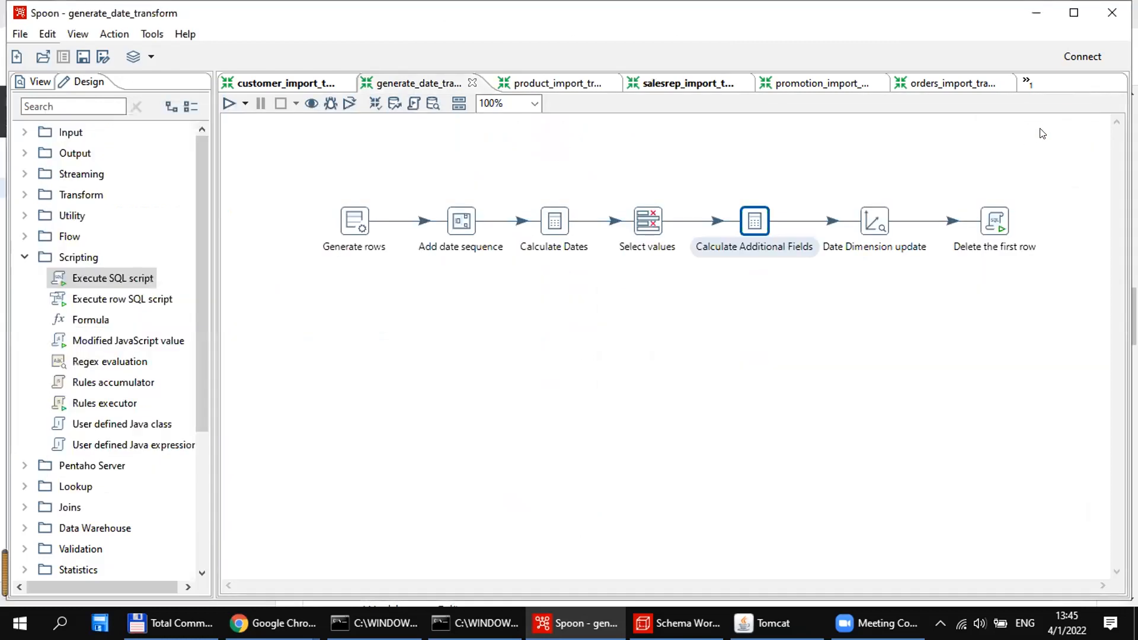
Recheck the Calculate Additional Fields settings and switch back to the README in Chrome.
{"action": "double_click", "coordinate": [763, 231]}
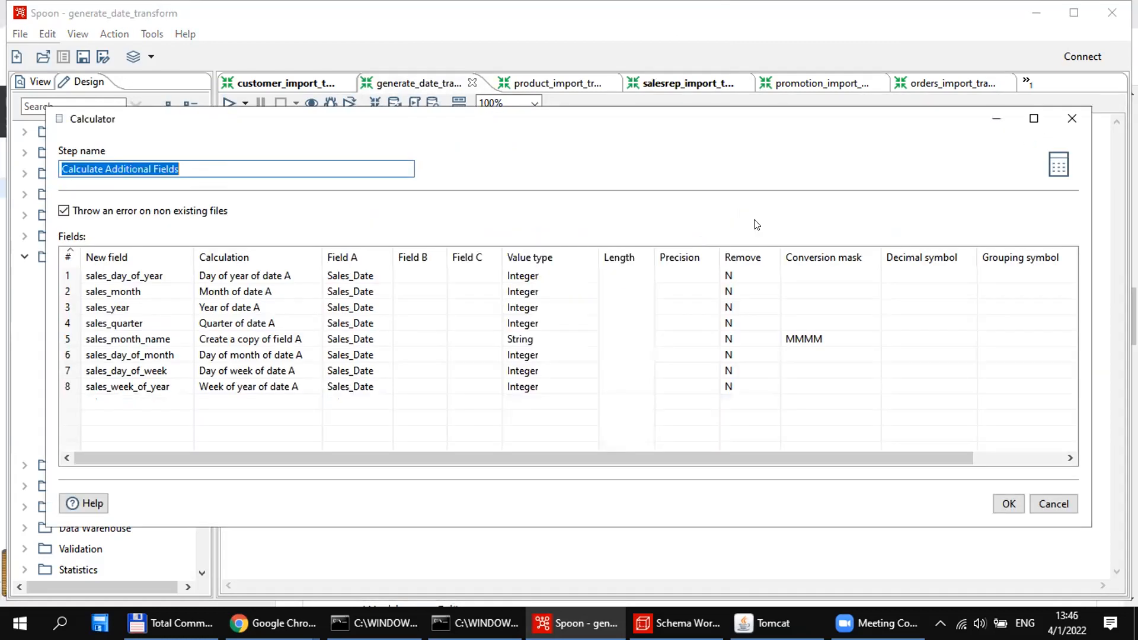
{"action": "left_click", "coordinate": [1070, 115]}
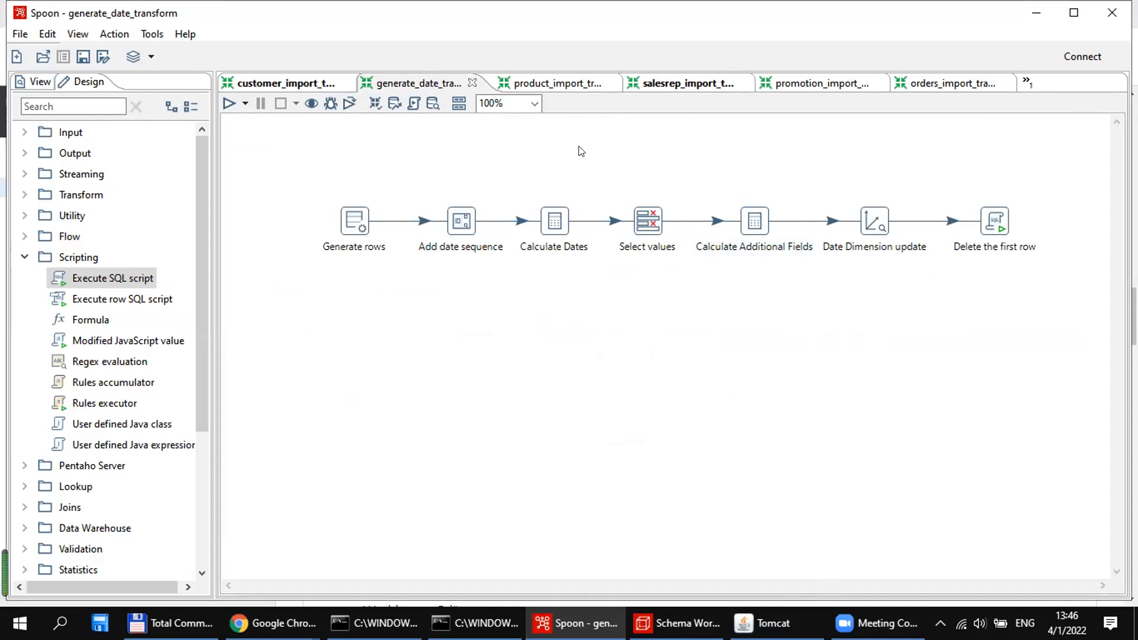
{"action": "left_click", "coordinate": [1036, 13]}
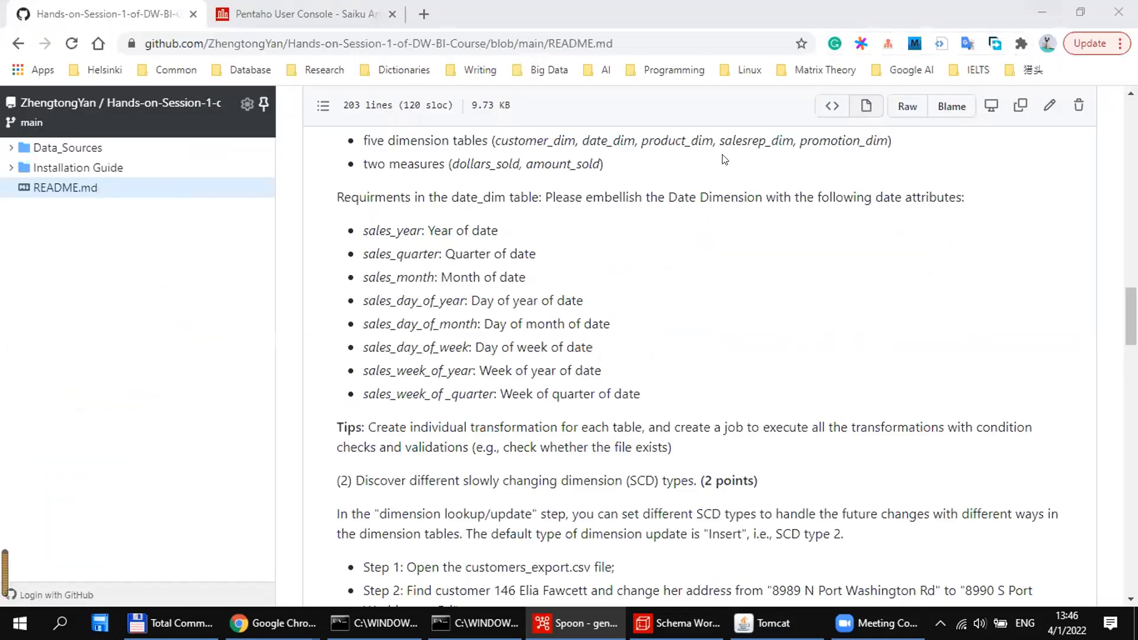
Read Part2's Full Star Join task in the README, covering the WHERE clause and INNER JOIN operation items.
{"action": "scroll", "coordinate": [700, 356], "scroll_direction": "down", "scroll_amount": 15}
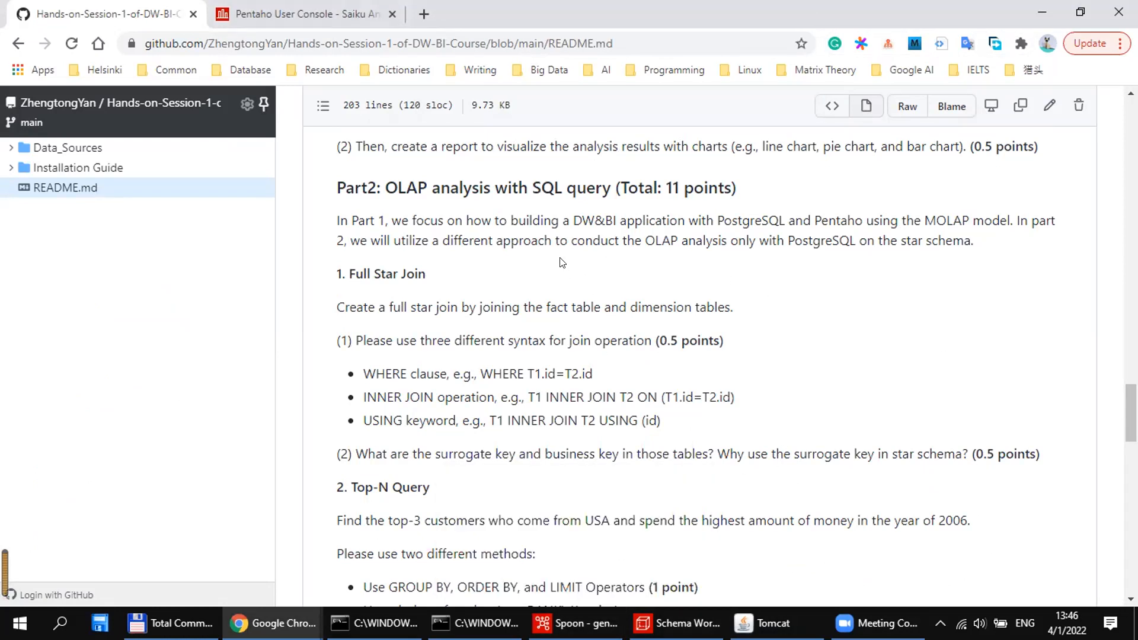
{"action": "mouse_move", "coordinate": [676, 622]}
{"action": "scroll", "coordinate": [1132, 413], "scroll_direction": "down", "scroll_amount": 1}
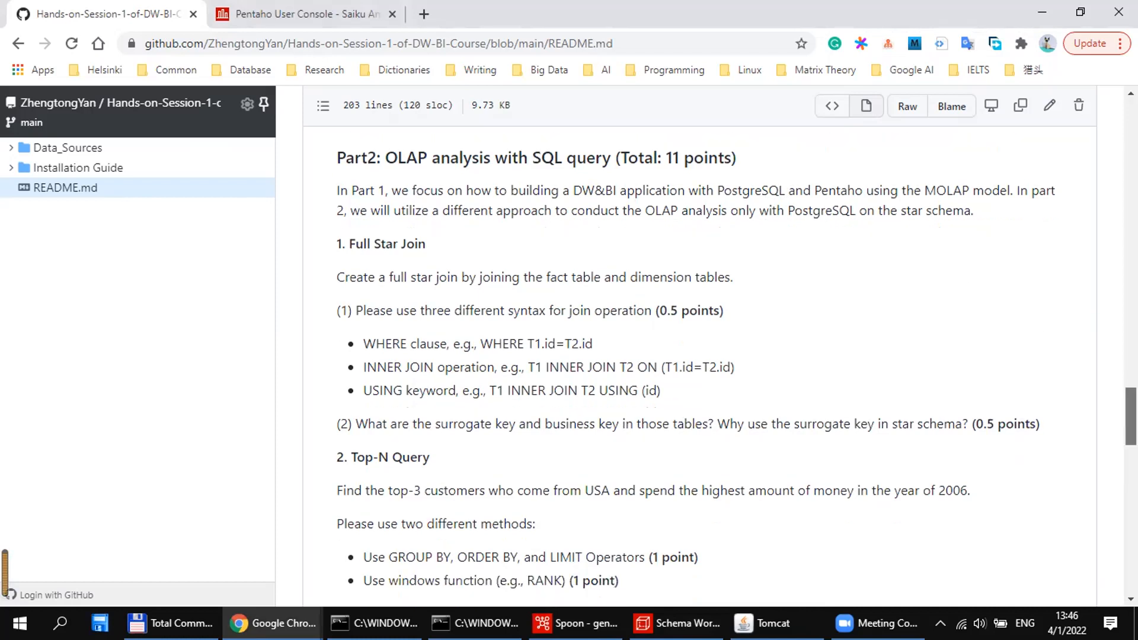
{"action": "left_click_drag", "start_coordinate": [427, 244], "coordinate": [363, 244]}
{"action": "left_click", "coordinate": [383, 242]}
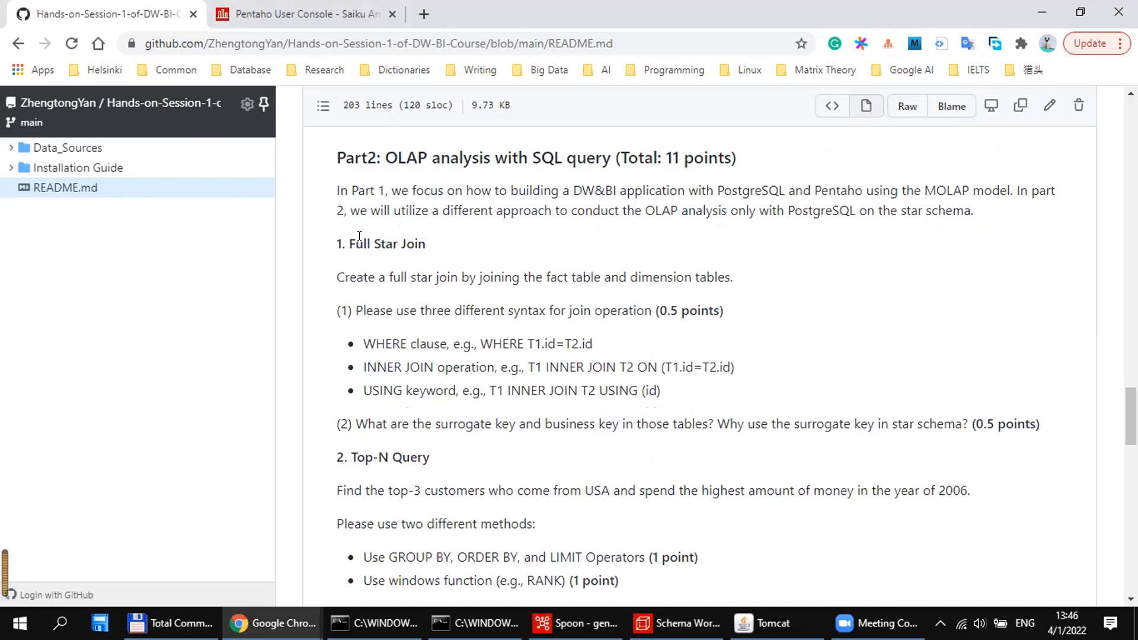
{"action": "left_click_drag", "start_coordinate": [413, 341], "coordinate": [504, 354]}
{"action": "left_click", "coordinate": [471, 325]}
{"action": "left_click_drag", "start_coordinate": [370, 343], "coordinate": [586, 336]}
{"action": "left_click", "coordinate": [437, 344]}
{"action": "left_click", "coordinate": [585, 336]}
{"action": "left_click_drag", "start_coordinate": [363, 368], "coordinate": [489, 358]}
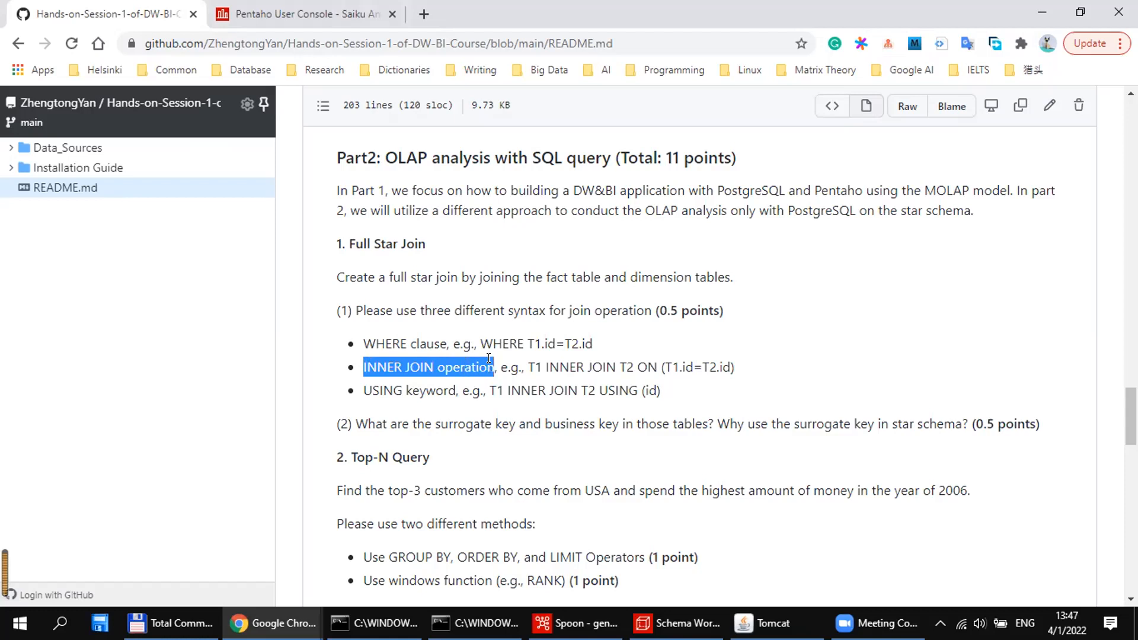
{"action": "left_click", "coordinate": [446, 359]}
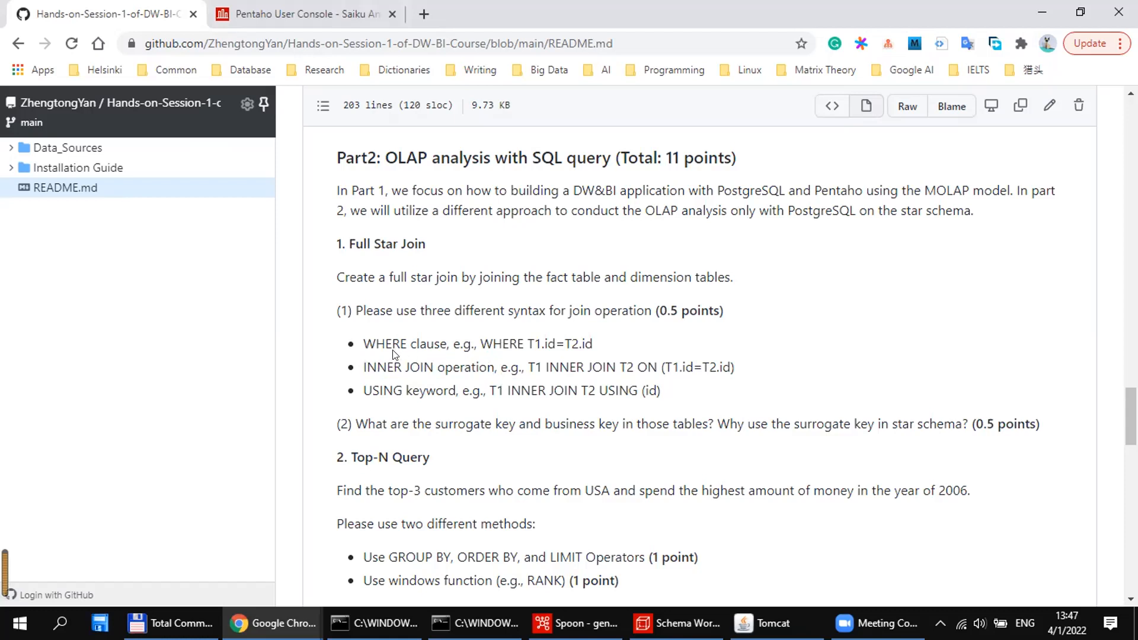
Compare the README's WHERE example with the T1 INNER JOIN T2 ON (T1.id=T2.id) syntax in detail.
{"action": "left_click_drag", "start_coordinate": [364, 343], "coordinate": [590, 341]}
{"action": "left_click", "coordinate": [438, 341]}
{"action": "left_click", "coordinate": [590, 342]}
{"action": "left_click_drag", "start_coordinate": [367, 363], "coordinate": [465, 363]}
{"action": "left_click", "coordinate": [479, 380]}
{"action": "double_click", "coordinate": [534, 360]}
{"action": "left_click", "coordinate": [527, 359]}
{"action": "double_click", "coordinate": [539, 360]}
{"action": "left_click", "coordinate": [596, 366]}
{"action": "left_click_drag", "start_coordinate": [648, 360], "coordinate": [733, 362]}
{"action": "left_click", "coordinate": [689, 355]}
{"action": "double_click", "coordinate": [688, 355]}
{"action": "left_click", "coordinate": [481, 365]}
Examine the USING keyword join example, T1 INNER JOIN T2 USING (id), in the Full Star Join task.
{"action": "scroll", "coordinate": [495, 371], "scroll_direction": "down", "scroll_amount": 4}
{"action": "scroll", "coordinate": [495, 372], "scroll_direction": "up", "scroll_amount": 3}
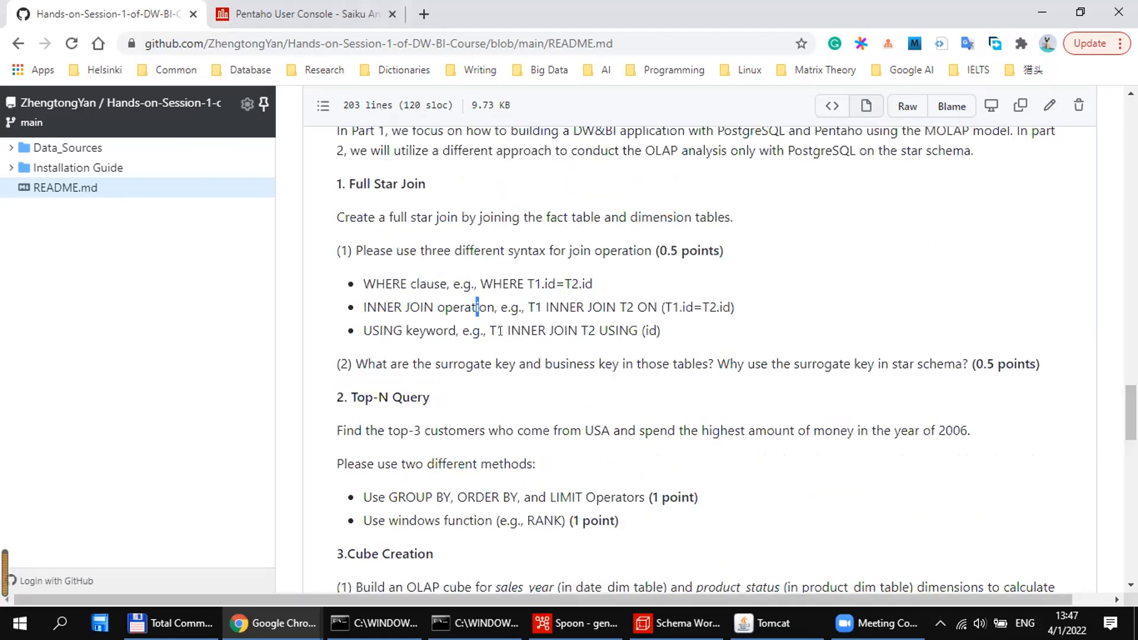
{"action": "left_click_drag", "start_coordinate": [485, 327], "coordinate": [600, 330]}
{"action": "left_click", "coordinate": [628, 318]}
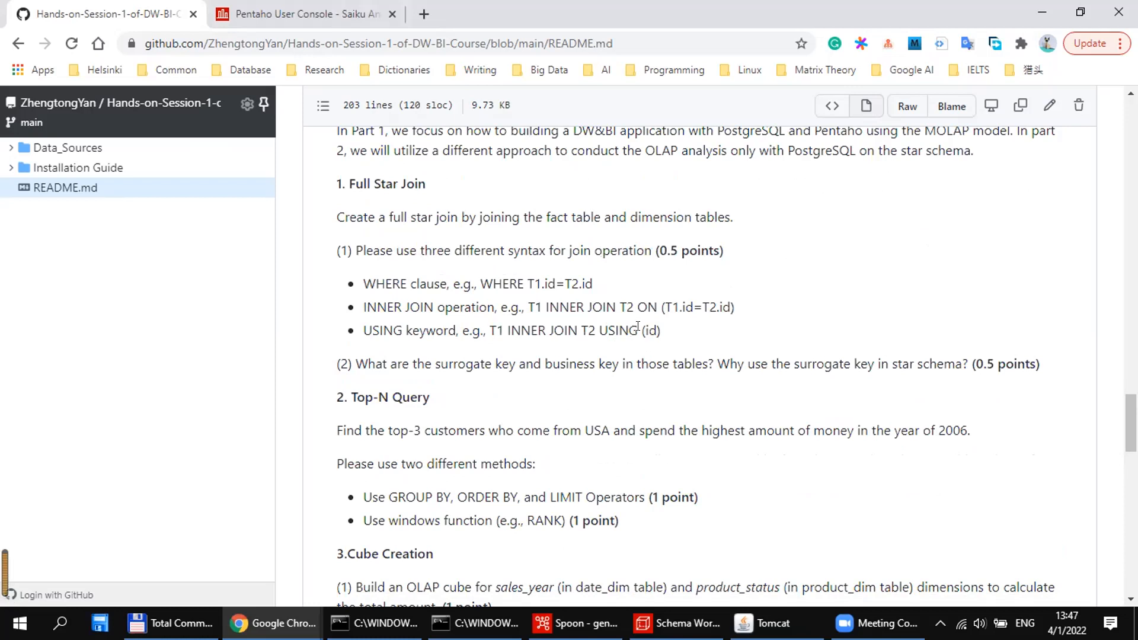
{"action": "left_click_drag", "start_coordinate": [419, 330], "coordinate": [626, 327]}
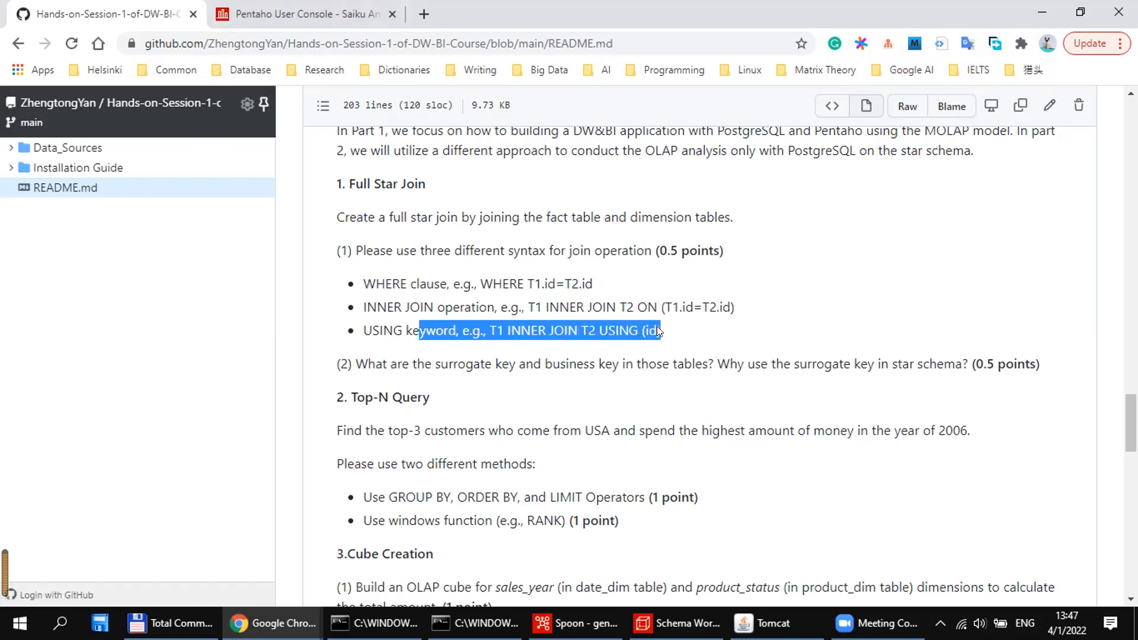
{"action": "left_click", "coordinate": [632, 320]}
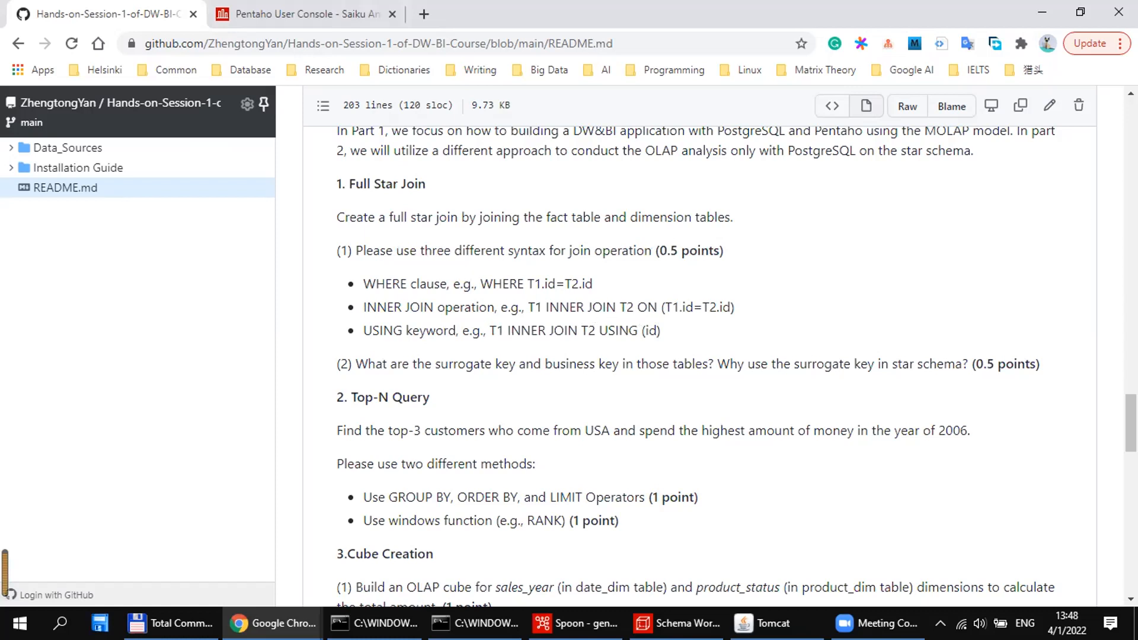
Read the Top-N Query task and its two methods, the GROUP BY/ORDER BY/LIMIT operators and the windows function.
{"action": "scroll", "coordinate": [676, 408], "scroll_direction": "down", "scroll_amount": 2}
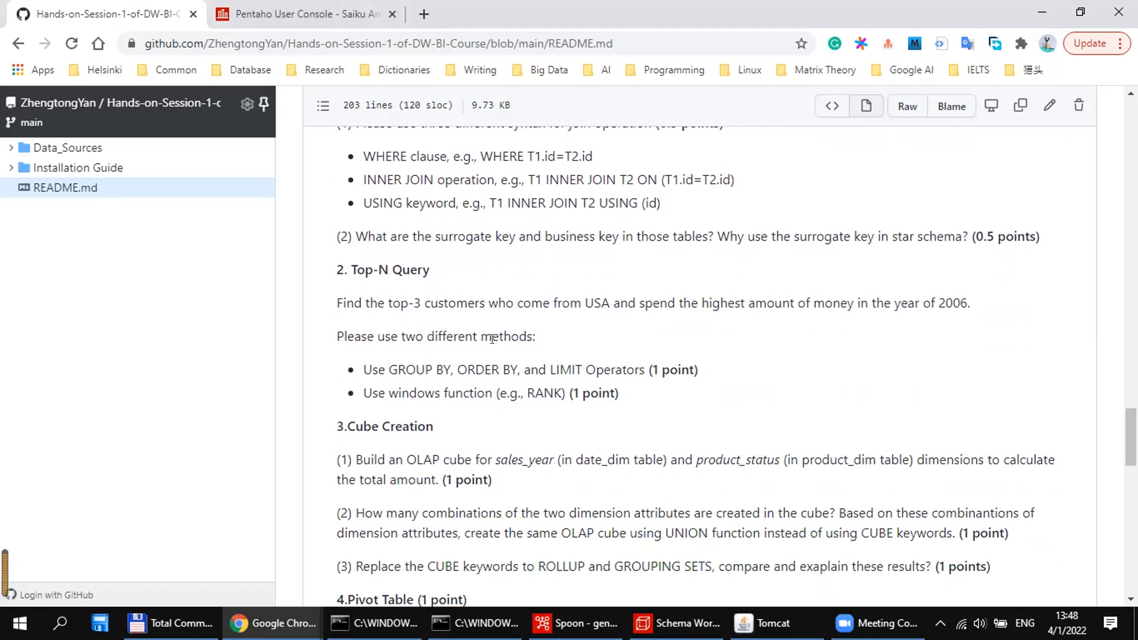
{"action": "left_click_drag", "start_coordinate": [389, 368], "coordinate": [509, 359]}
{"action": "left_click", "coordinate": [448, 376]}
{"action": "left_click", "coordinate": [551, 364]}
{"action": "mouse_move", "coordinate": [410, 301]}
{"action": "left_mouse_down"}
{"action": "mouse_move", "coordinate": [432, 302]}
{"action": "mouse_move", "coordinate": [421, 302]}
{"action": "left_mouse_up"}
{"action": "left_click", "coordinate": [385, 303]}
{"action": "left_click", "coordinate": [424, 302]}
{"action": "left_click_drag", "start_coordinate": [398, 394], "coordinate": [485, 385]}
{"action": "left_click", "coordinate": [460, 384]}
Skim the remaining Part2 tasks from Cube Creation and Pivot Table through to the Dice Operation.
{"action": "scroll", "coordinate": [1131, 439], "scroll_direction": "down", "scroll_amount": 3}
{"action": "scroll", "coordinate": [1131, 450], "scroll_direction": "down", "scroll_amount": 1}
{"action": "scroll", "coordinate": [1131, 450], "scroll_direction": "down", "scroll_amount": 7}
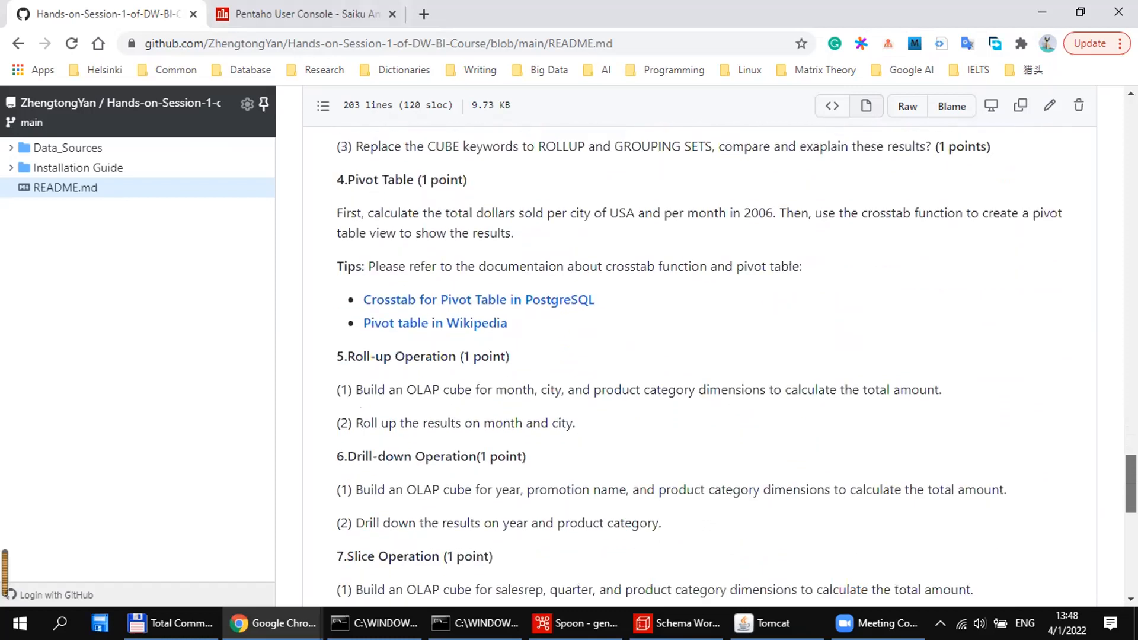
{"action": "scroll", "coordinate": [735, 356], "scroll_direction": "down", "scroll_amount": 1}
{"action": "scroll", "coordinate": [735, 356], "scroll_direction": "up", "scroll_amount": 1}
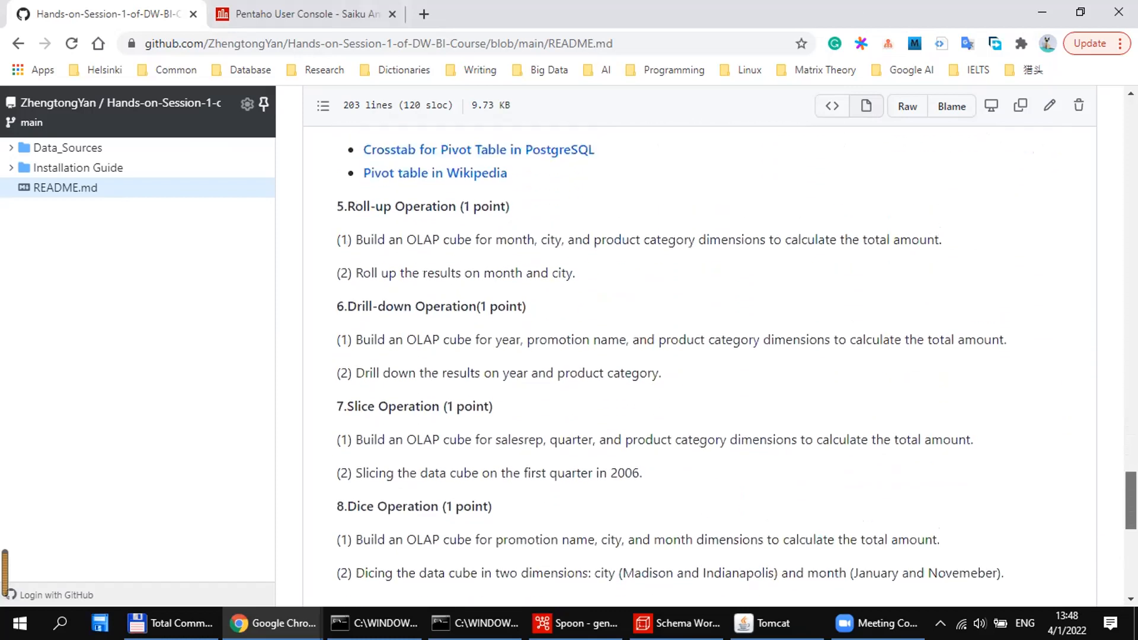
Go back to the Cube Creation task and read the items on building the OLAP cube and counting attribute combinations.
{"action": "scroll", "coordinate": [736, 356], "scroll_direction": "up", "scroll_amount": 6}
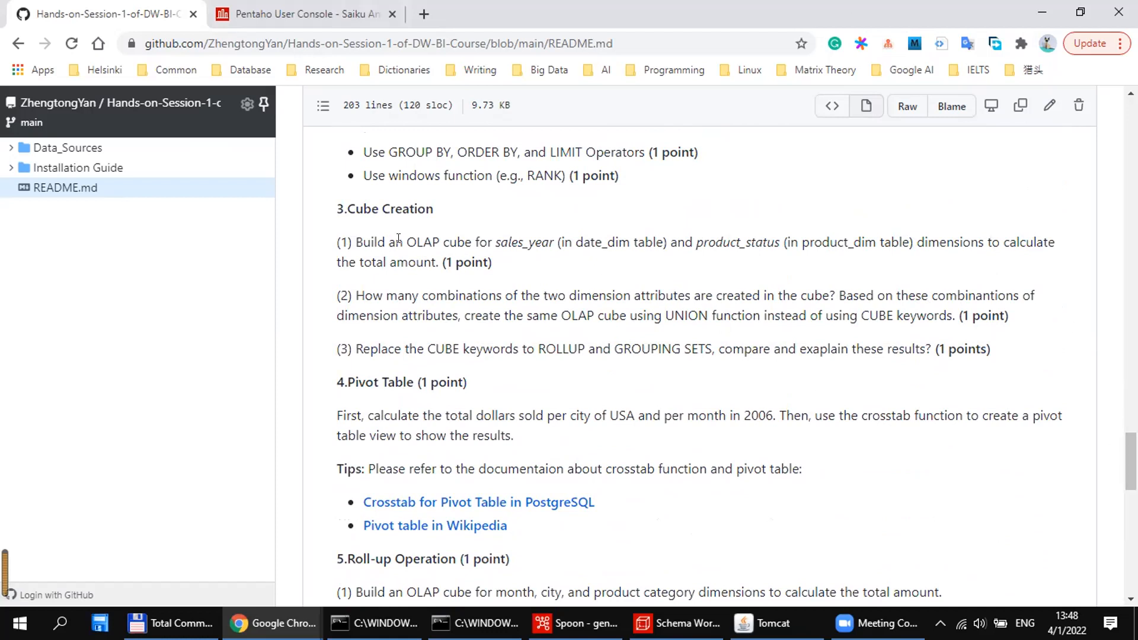
{"action": "left_click_drag", "start_coordinate": [405, 242], "coordinate": [473, 242]}
{"action": "left_click", "coordinate": [467, 240]}
{"action": "left_click_drag", "start_coordinate": [388, 295], "coordinate": [685, 289]}
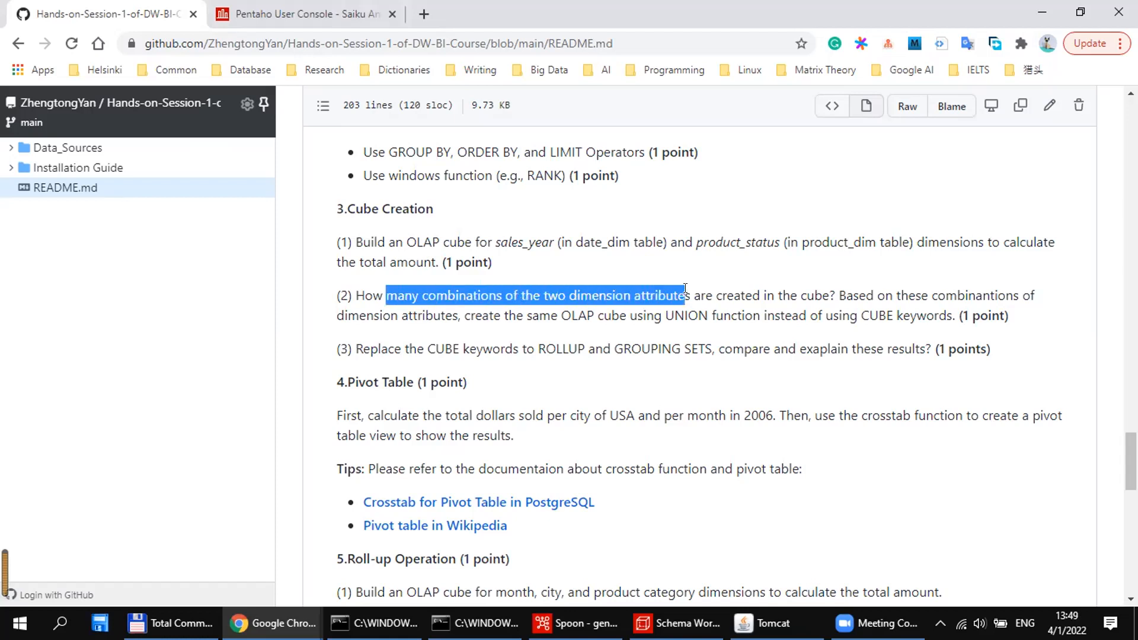
{"action": "left_click", "coordinate": [685, 290]}
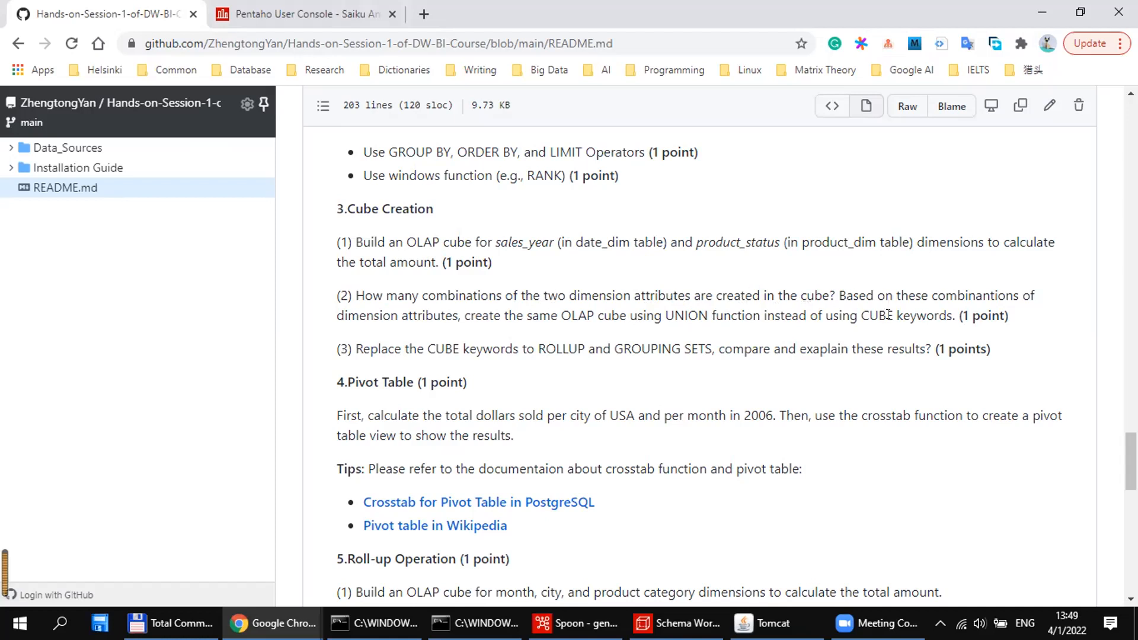
Examine the Cube Creation requirement to build the same OLAP cube using the UNION function instead of CUBE keywords.
{"action": "left_click_drag", "start_coordinate": [853, 307], "coordinate": [940, 315]}
{"action": "left_click", "coordinate": [926, 313]}
{"action": "left_click_drag", "start_coordinate": [861, 312], "coordinate": [893, 314]}
{"action": "left_click", "coordinate": [909, 330]}
{"action": "double_click", "coordinate": [677, 315]}
{"action": "left_click", "coordinate": [707, 306]}
Read the Cube Creation item on replacing CUBE with ROLLUP and GROUPING SETS, and revisit the UNION requirement.
{"action": "scroll", "coordinate": [862, 395], "scroll_direction": "down", "scroll_amount": 1}
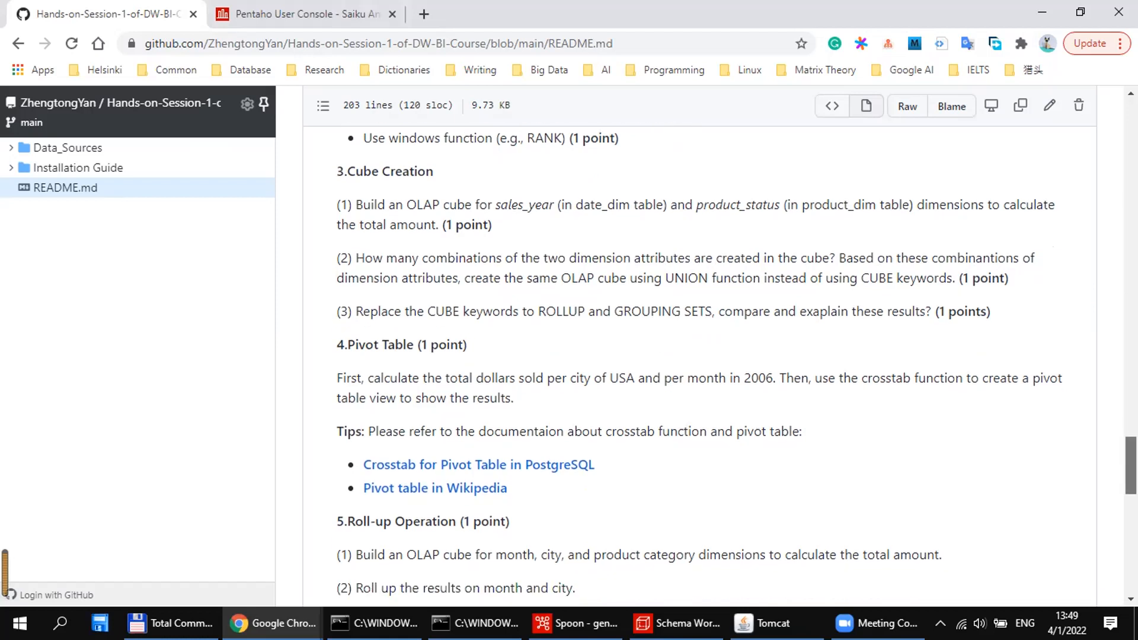
{"action": "left_click_drag", "start_coordinate": [416, 312], "coordinate": [584, 303]}
{"action": "left_click", "coordinate": [476, 306]}
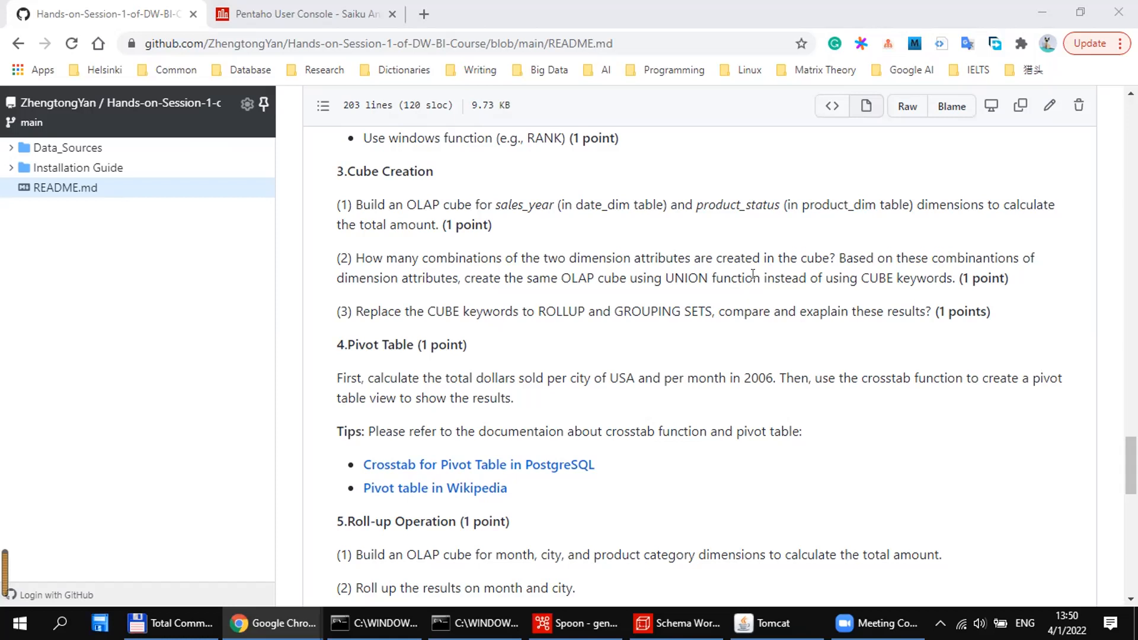
{"action": "left_click", "coordinate": [767, 261]}
{"action": "left_click", "coordinate": [677, 278]}
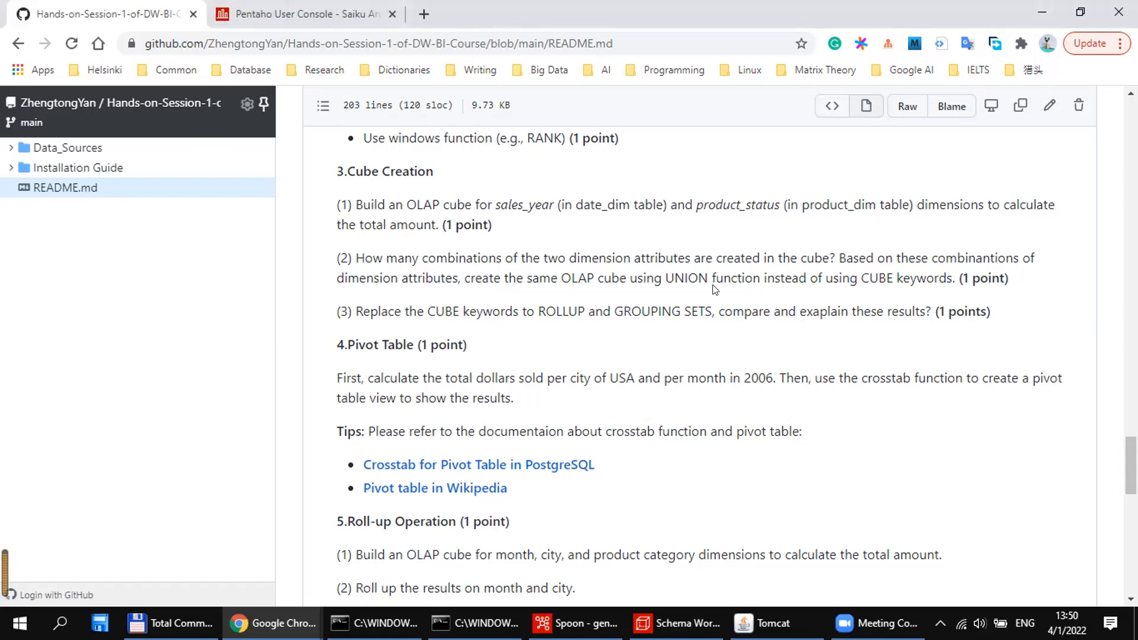
Read the Pivot Table task and its tips on the crosstab function and pivot table documentation.
{"action": "scroll", "coordinate": [1041, 287], "scroll_direction": "down", "scroll_amount": 1}
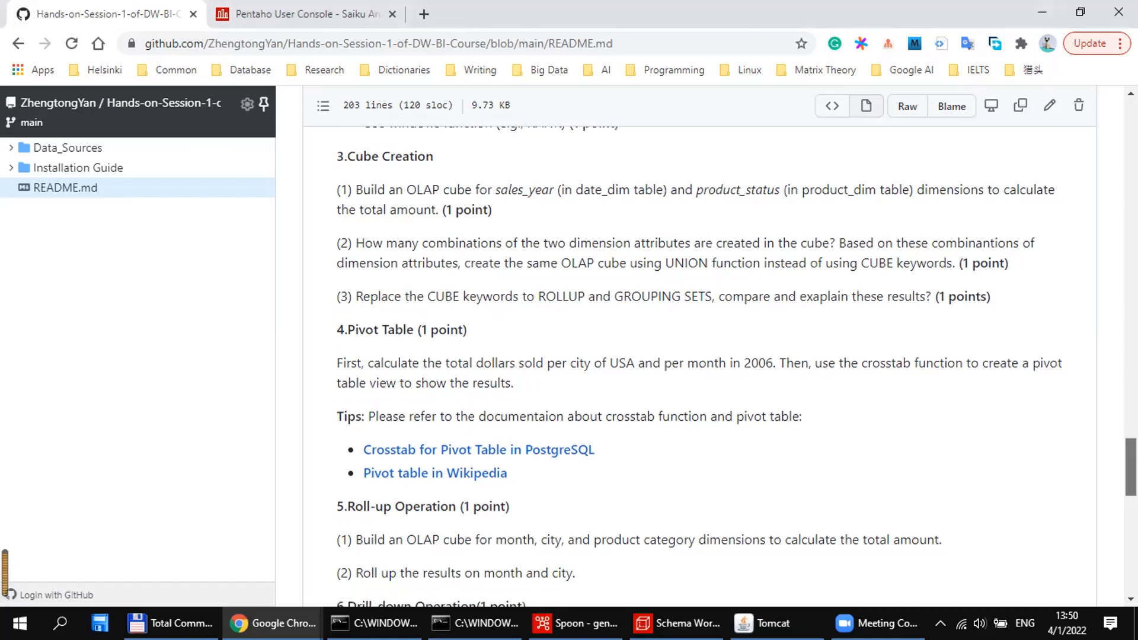
{"action": "scroll", "coordinate": [432, 280], "scroll_direction": "down", "scroll_amount": 3}
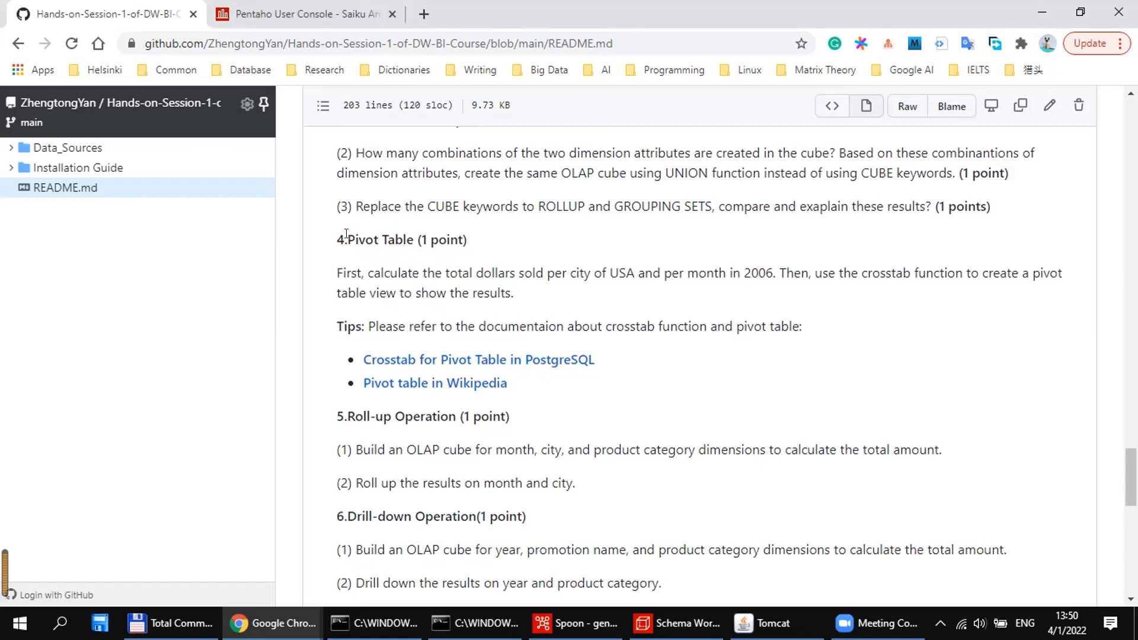
{"action": "left_click_drag", "start_coordinate": [347, 237], "coordinate": [400, 228]}
{"action": "left_click", "coordinate": [425, 253]}
{"action": "mouse_move", "coordinate": [1132, 471]}
{"action": "left_mouse_down"}
{"action": "mouse_move", "coordinate": [1132, 485]}
{"action": "mouse_move", "coordinate": [1131, 473]}
{"action": "left_mouse_up"}
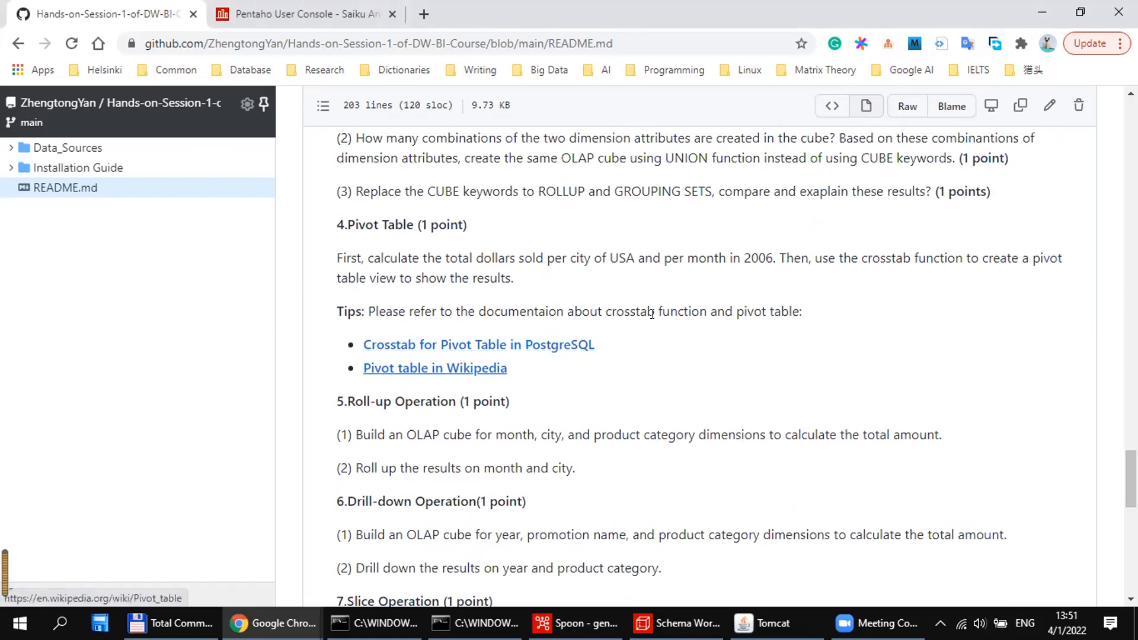
Read the README's Roll-up, Drill-down, Slice and Dice Operation tasks.
{"action": "scroll", "coordinate": [1131, 480], "scroll_direction": "down", "scroll_amount": 1}
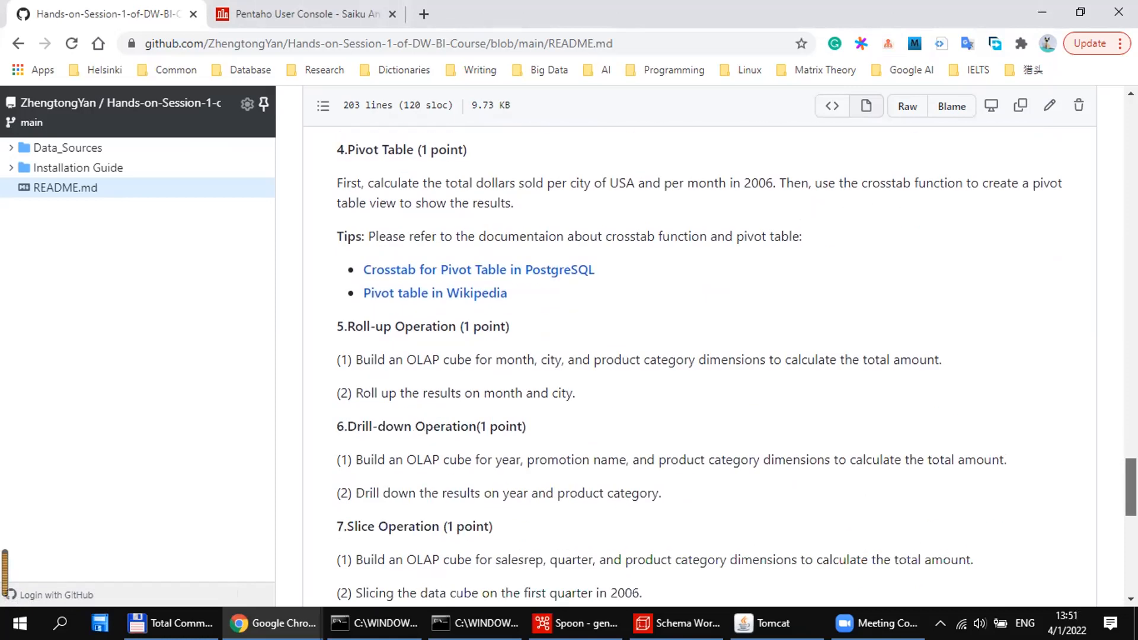
{"action": "scroll", "coordinate": [1131, 486], "scroll_direction": "down", "scroll_amount": 1}
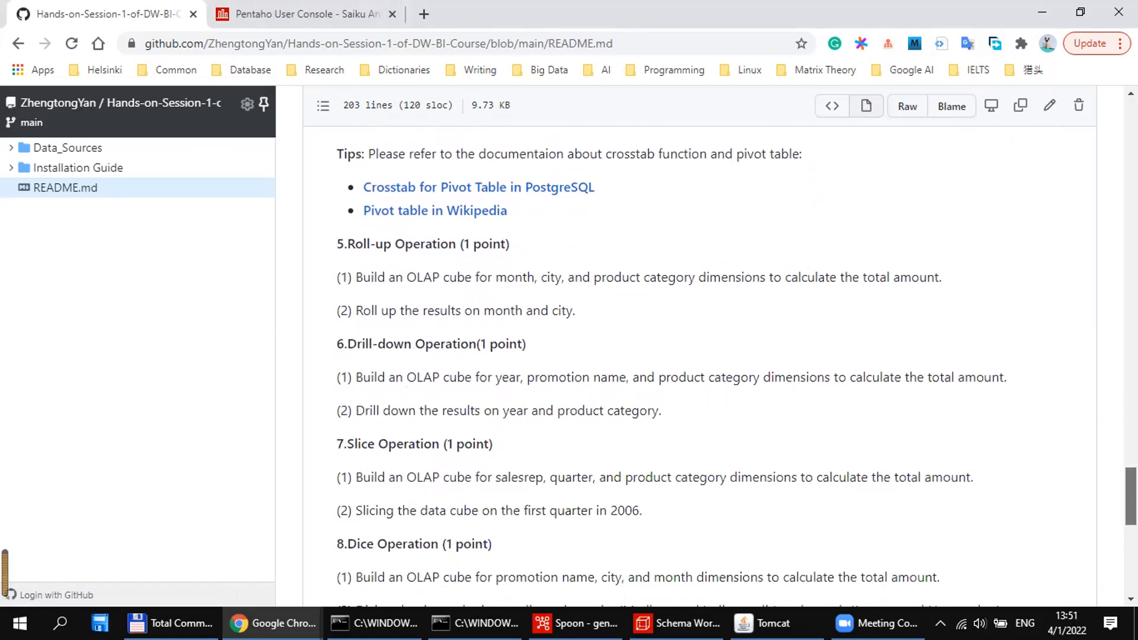
{"action": "scroll", "coordinate": [1132, 492], "scroll_direction": "down", "scroll_amount": 1}
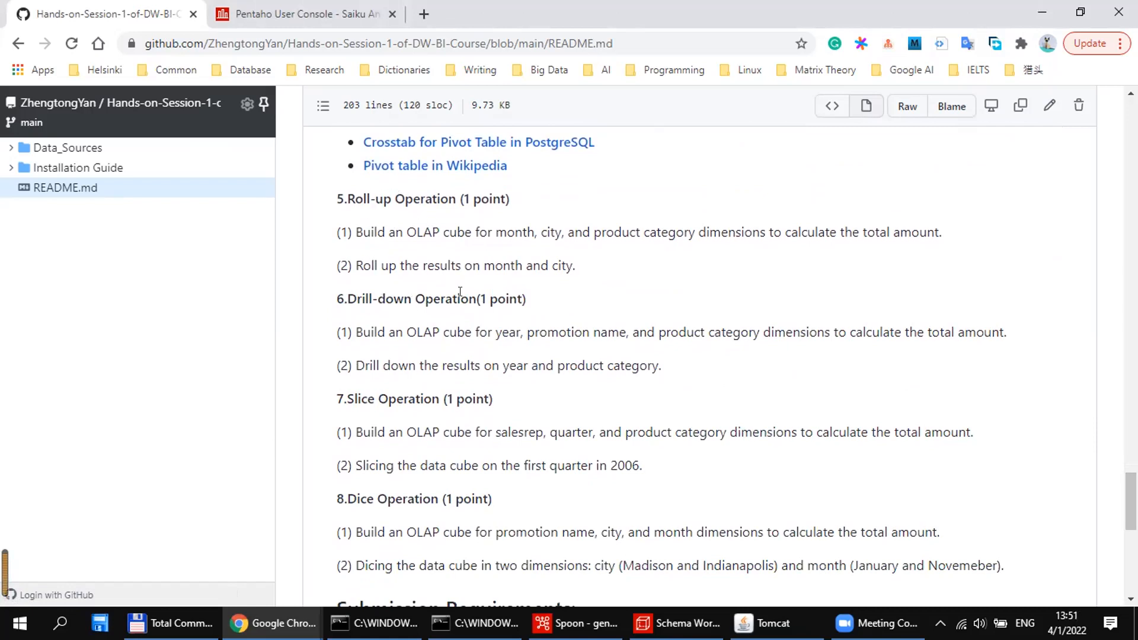
Read the Submission Requirements, including the files to upload and the Moodle deadline.
{"action": "left_click_drag", "start_coordinate": [1131, 501], "coordinate": [1131, 539]}
{"action": "left_click_drag", "start_coordinate": [628, 400], "coordinate": [712, 398]}
{"action": "left_click", "coordinate": [673, 396]}
{"action": "left_click", "coordinate": [712, 398]}
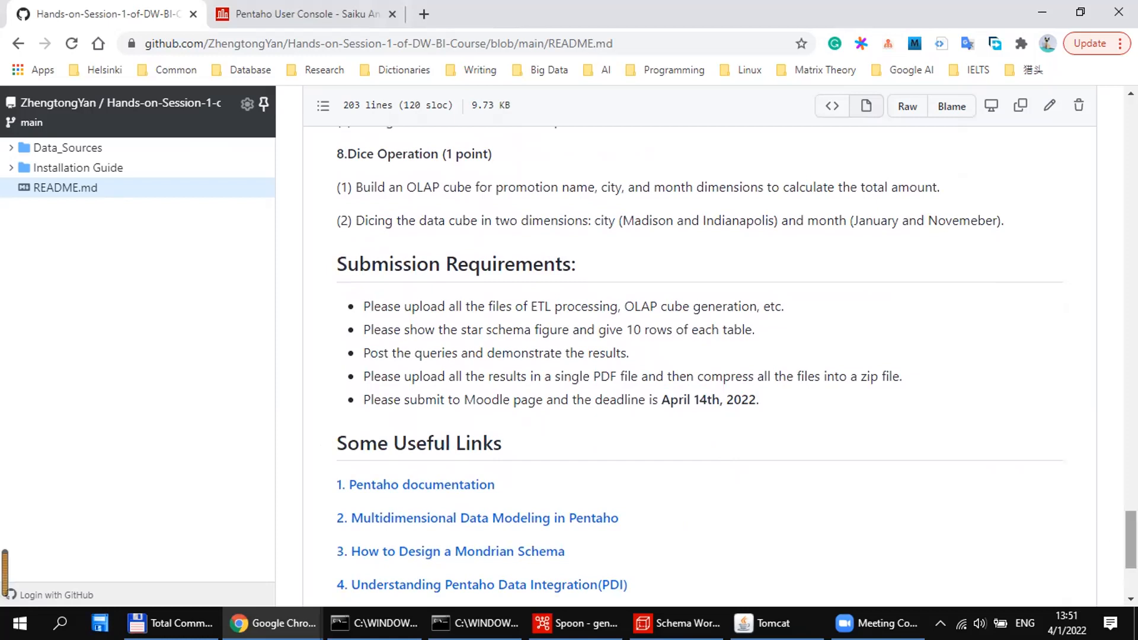
Go back through the date_dim requirements, learning objectives and software requirements, ending at Part1's ETL processing task.
{"action": "left_click_drag", "start_coordinate": [1131, 540], "coordinate": [1130, 288]}
{"action": "scroll", "coordinate": [737, 369], "scroll_direction": "down", "scroll_amount": 3}
{"action": "scroll", "coordinate": [736, 368], "scroll_direction": "down", "scroll_amount": 1}
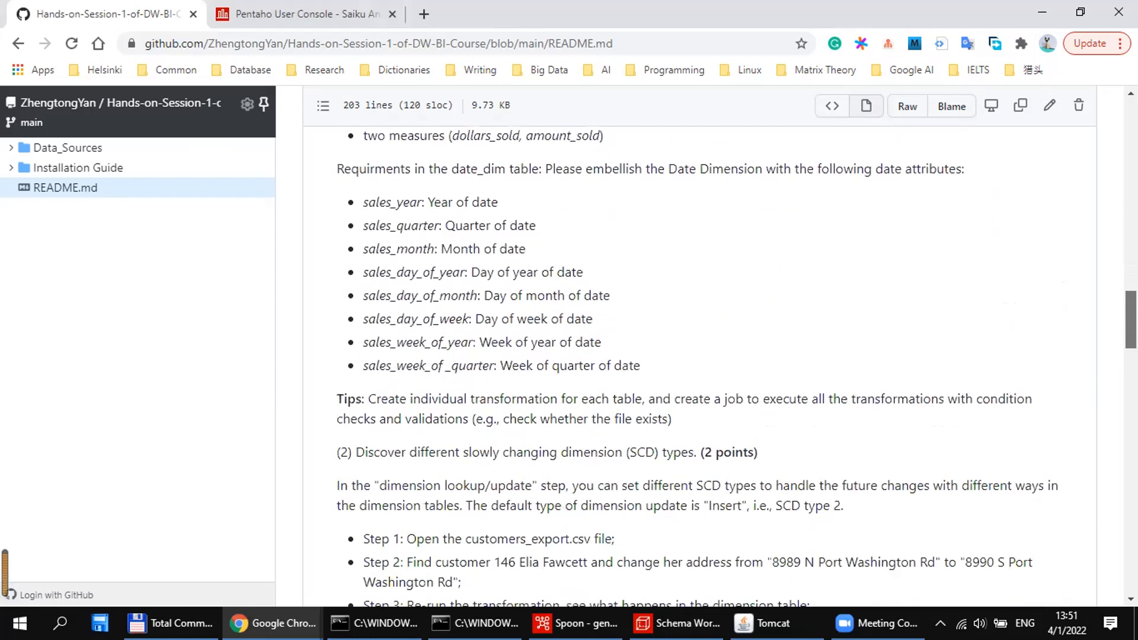
{"action": "scroll", "coordinate": [736, 368], "scroll_direction": "down", "scroll_amount": 1}
{"action": "scroll", "coordinate": [736, 368], "scroll_direction": "up", "scroll_amount": 20}
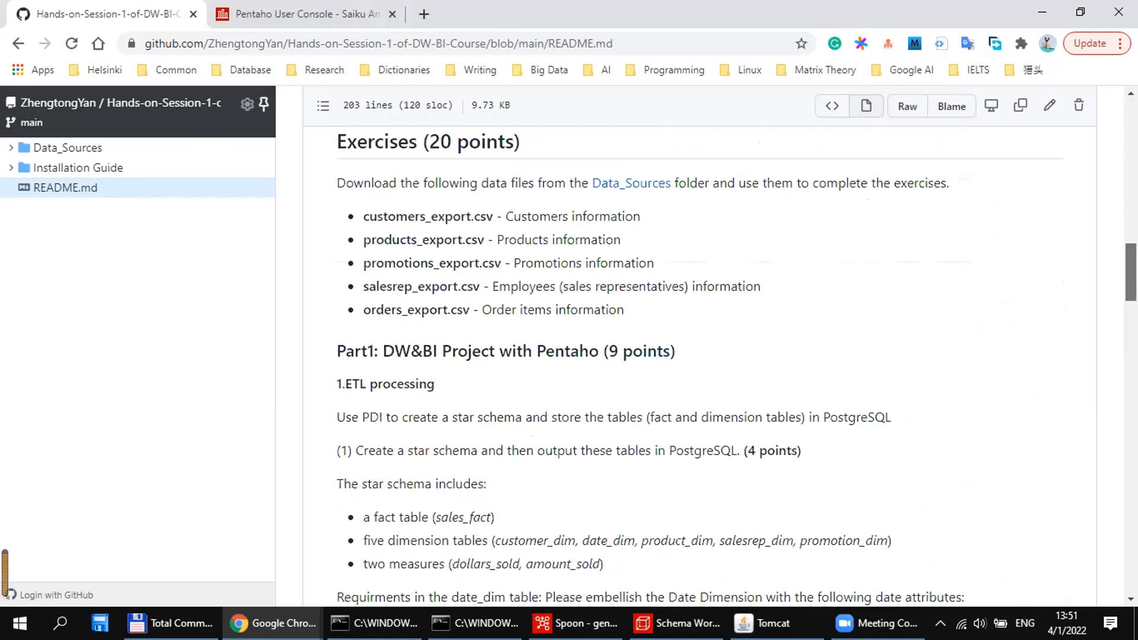
{"action": "scroll", "coordinate": [699, 343], "scroll_direction": "up", "scroll_amount": 5}
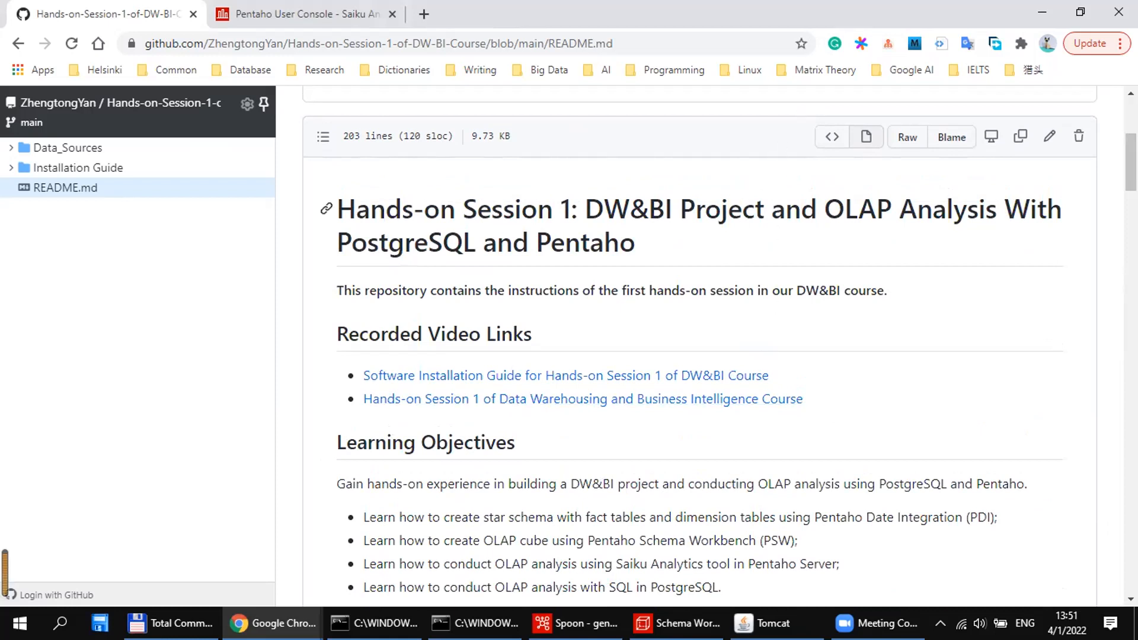
{"action": "scroll", "coordinate": [699, 356], "scroll_direction": "down", "scroll_amount": 8}
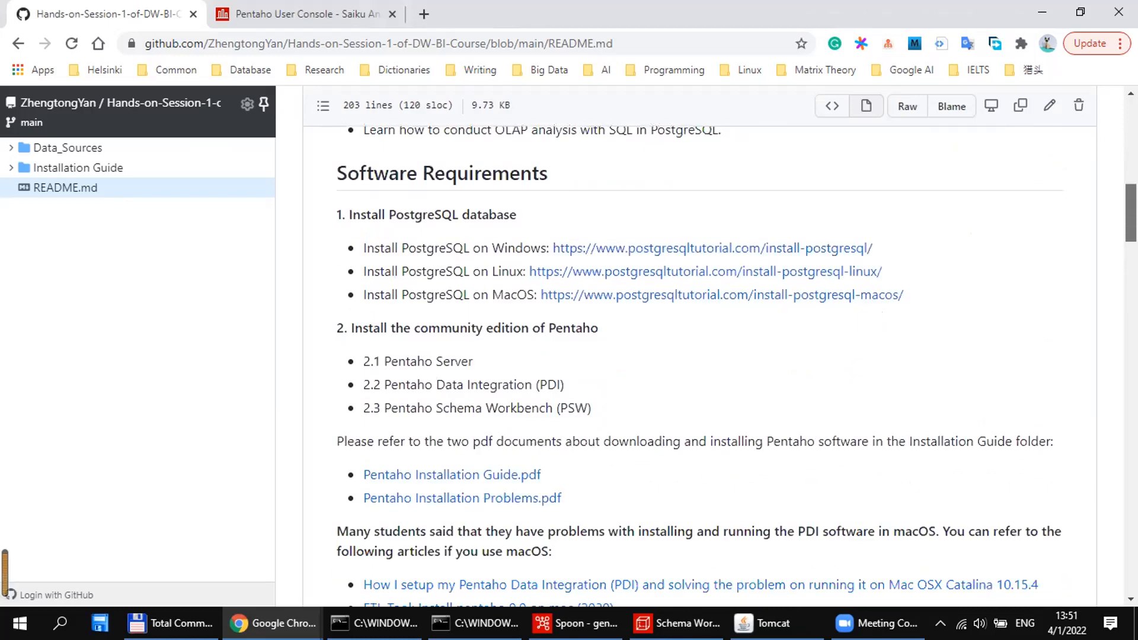
{"action": "scroll", "coordinate": [699, 356], "scroll_direction": "down", "scroll_amount": 9}
{"action": "scroll", "coordinate": [700, 355], "scroll_direction": "down", "scroll_amount": 4}
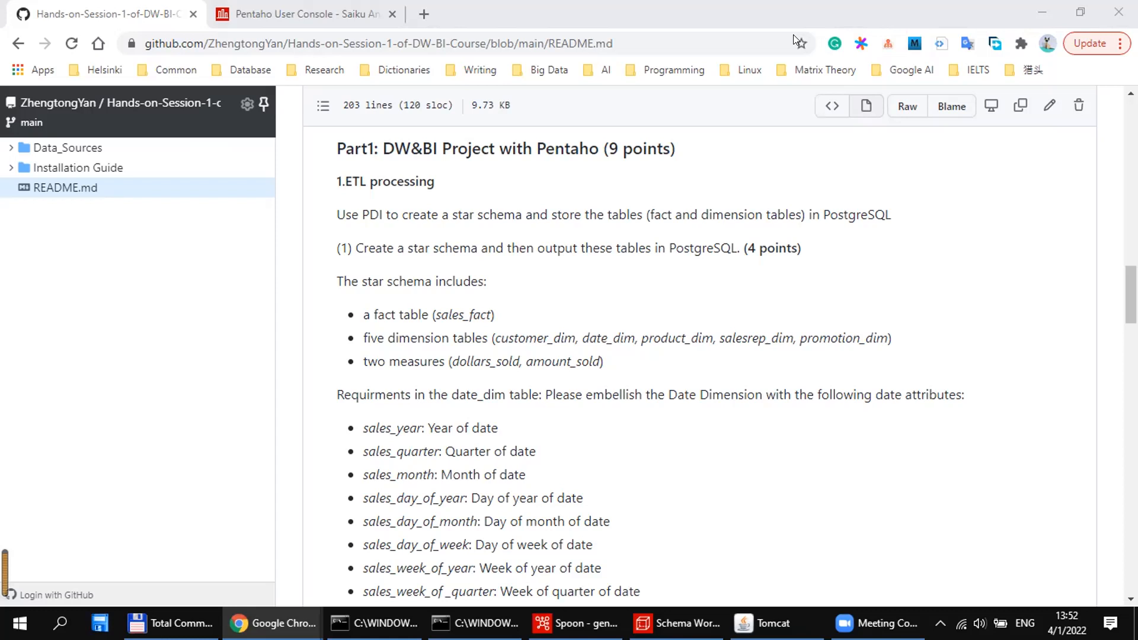
View the Sales_Cube line chart in Saiku Analytics and return to the README.
{"action": "left_click", "coordinate": [679, 623]}
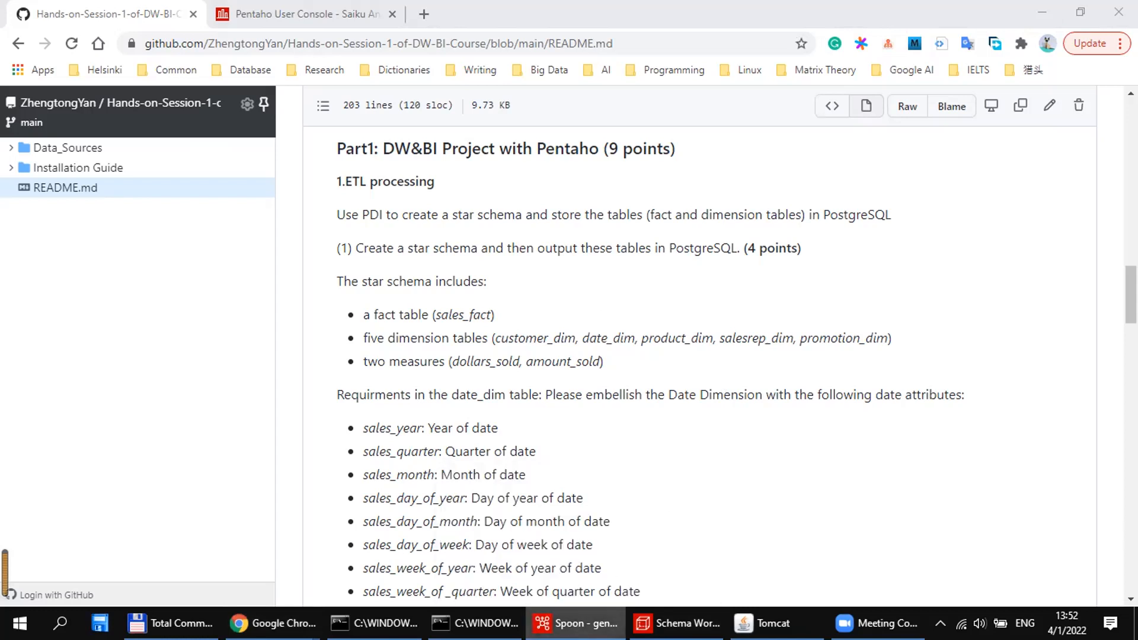
{"action": "left_click", "coordinate": [314, 14]}
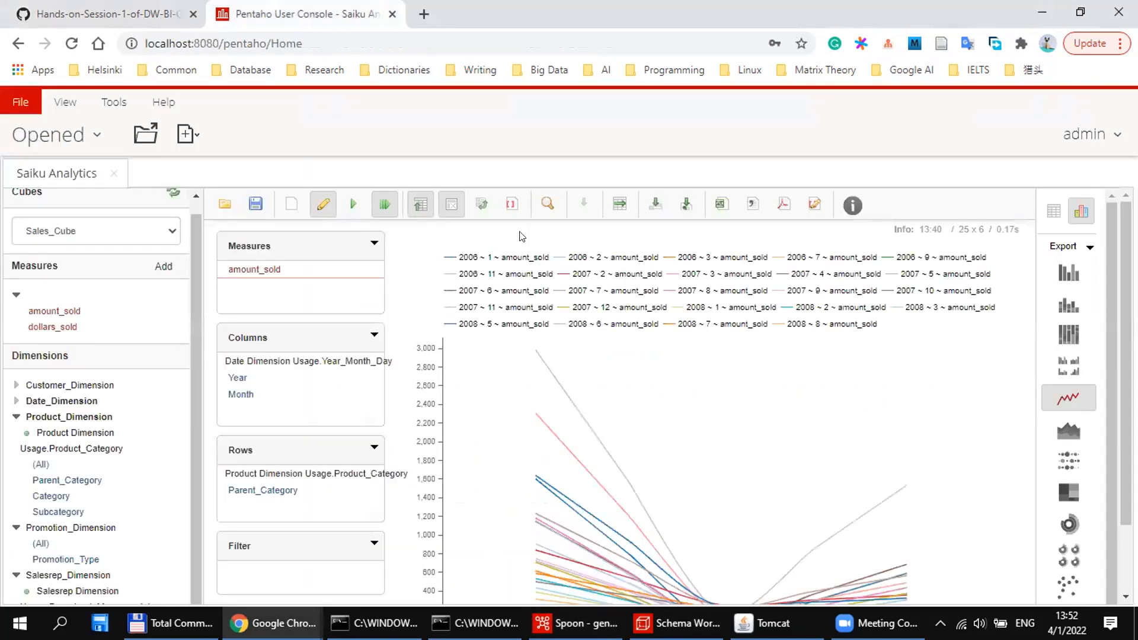
{"action": "left_click", "coordinate": [153, 13]}
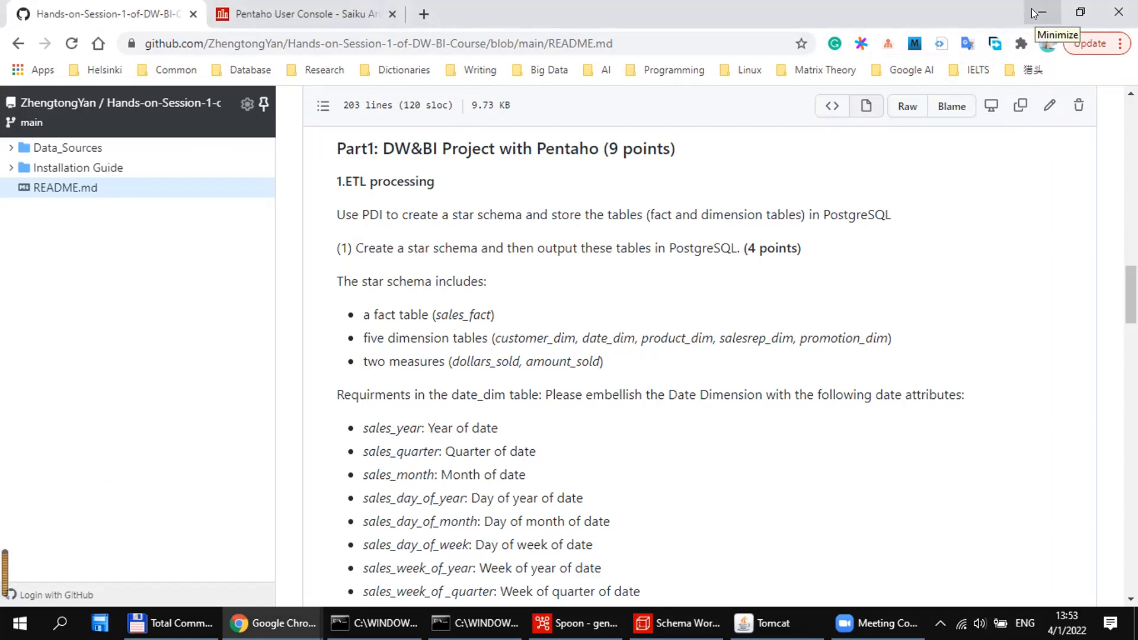
Review the README from the exercise data files to Part2, revisit the learning objectives, and return to Part1's ETL processing task.
{"action": "scroll", "coordinate": [1091, 294], "scroll_direction": "up", "scroll_amount": 3}
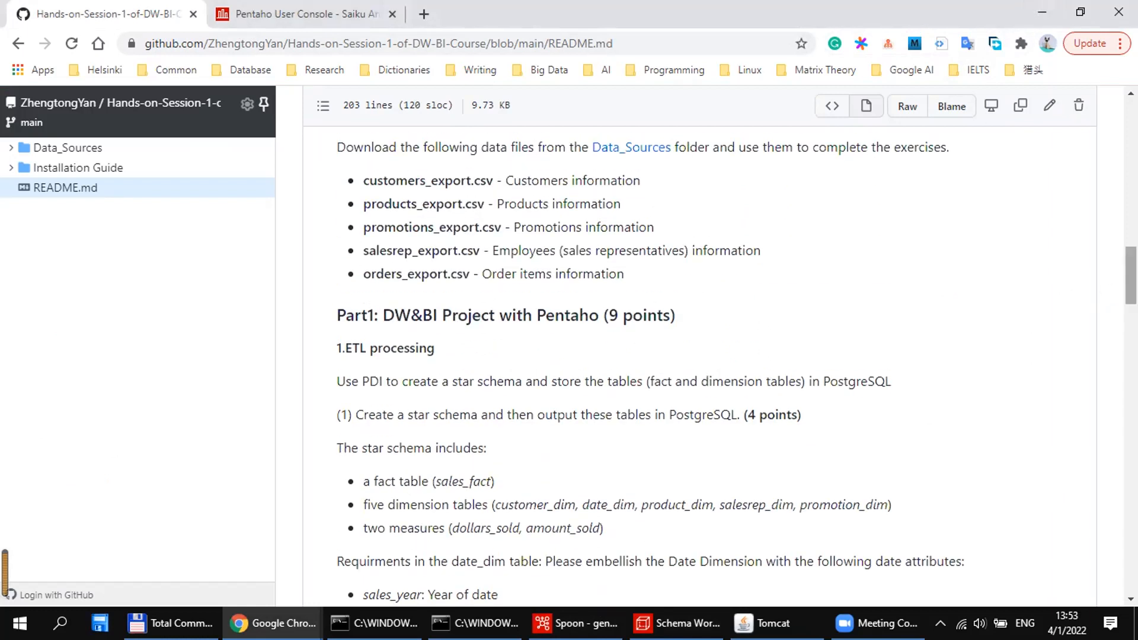
{"action": "scroll", "coordinate": [735, 368], "scroll_direction": "down", "scroll_amount": 10}
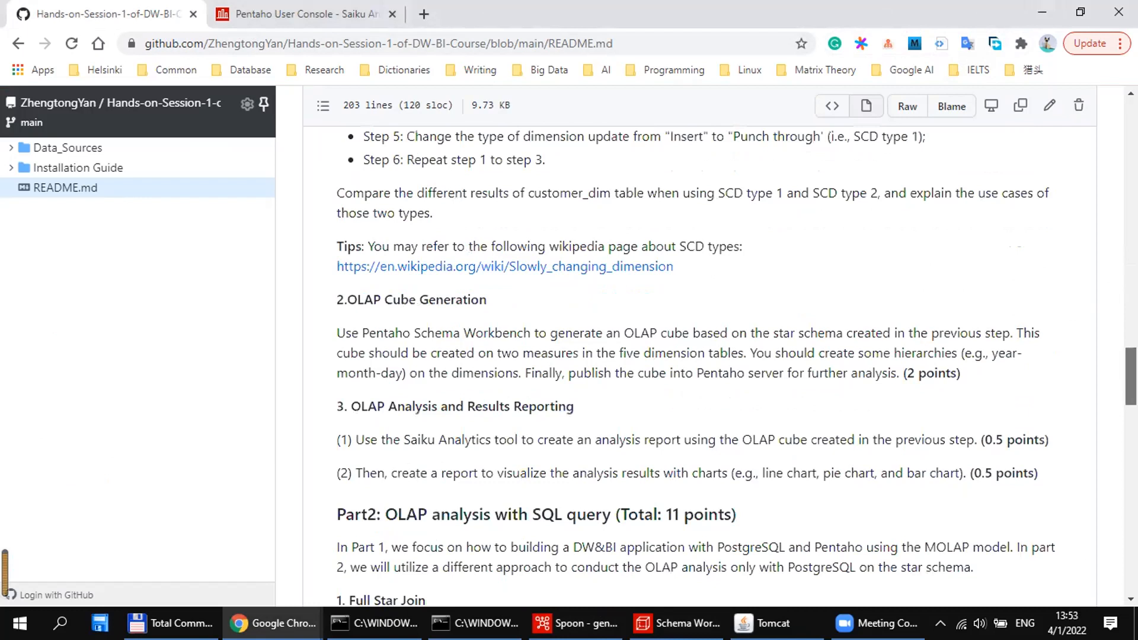
{"action": "scroll", "coordinate": [699, 367], "scroll_direction": "up", "scroll_amount": 5}
{"action": "scroll", "coordinate": [915, 466], "scroll_direction": "down", "scroll_amount": 8}
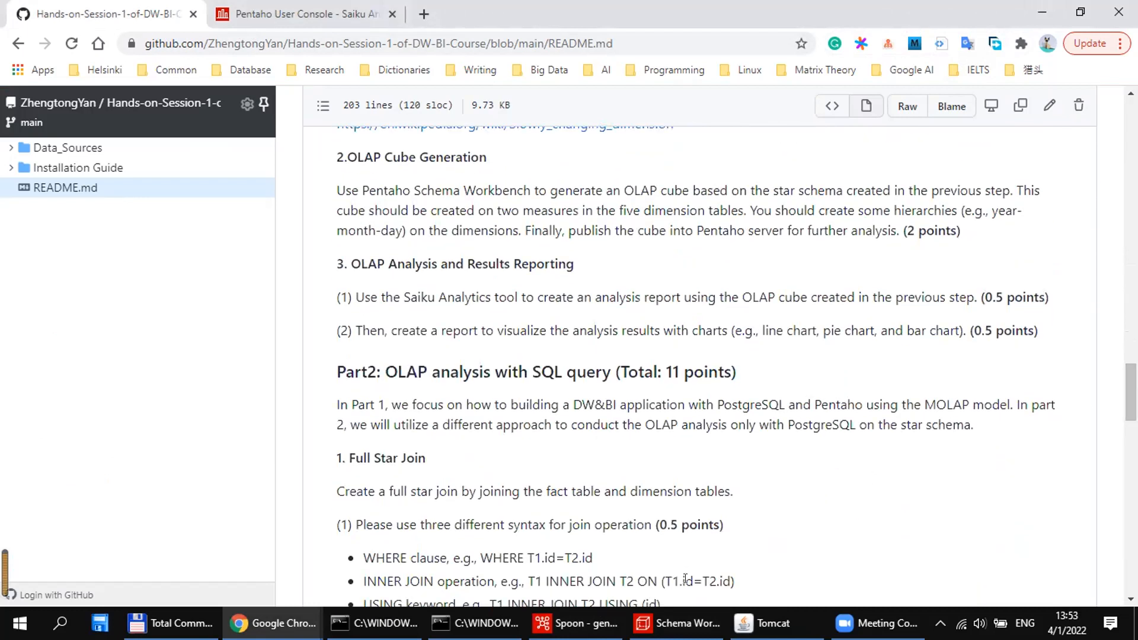
{"action": "left_click", "coordinate": [871, 626]}
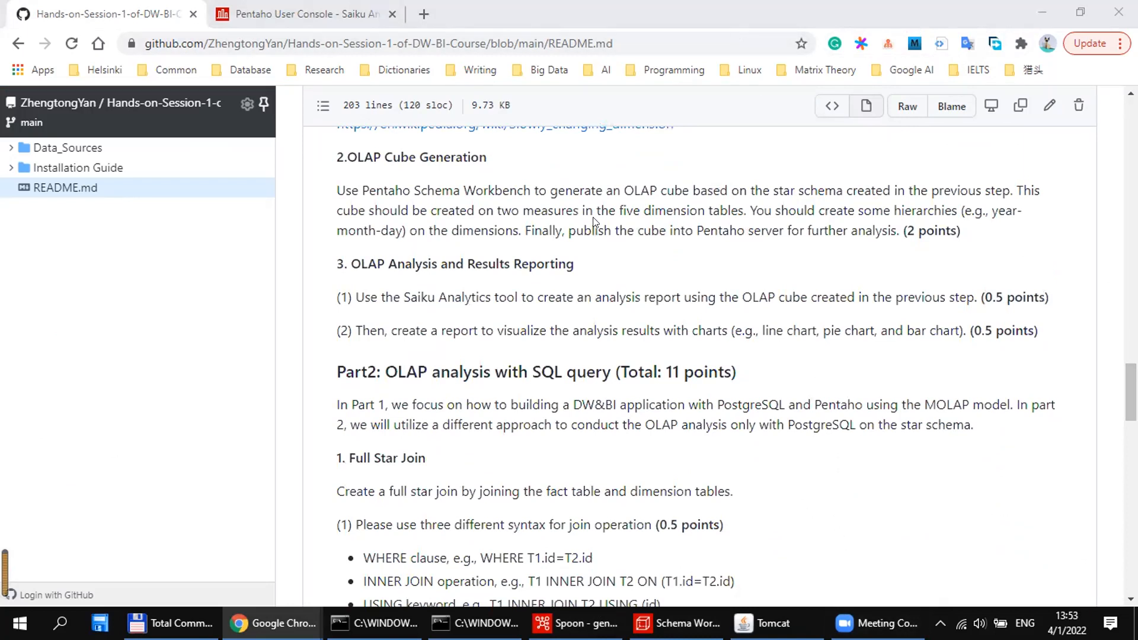
{"action": "left_click_drag", "start_coordinate": [1132, 391], "coordinate": [1131, 140]}
{"action": "scroll", "coordinate": [700, 346], "scroll_direction": "down", "scroll_amount": 3}
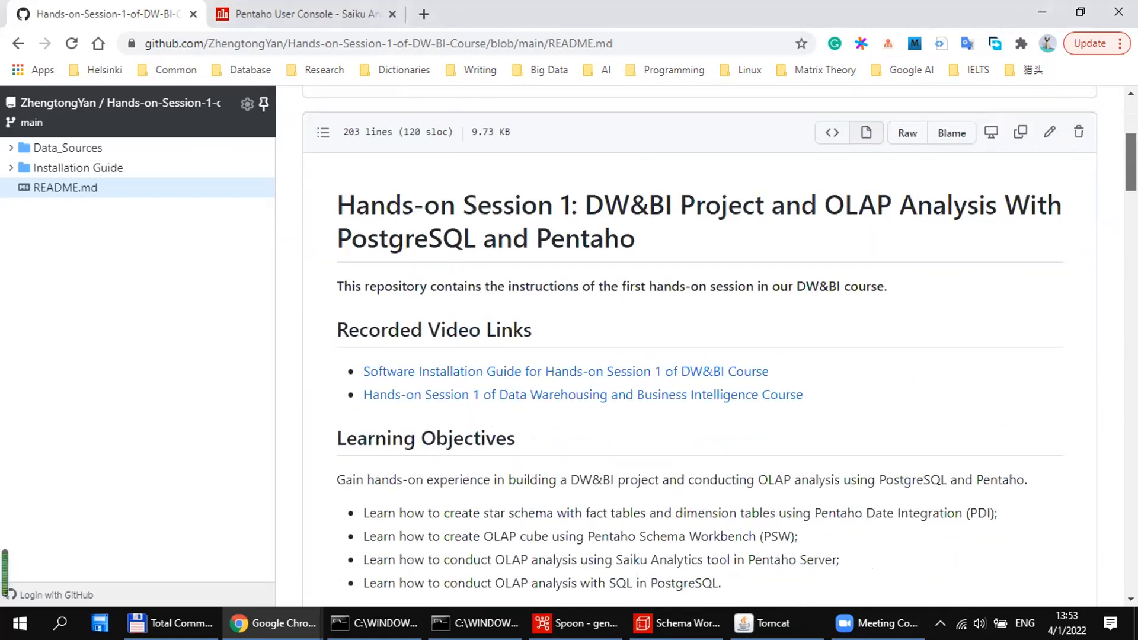
{"action": "scroll", "coordinate": [700, 347], "scroll_direction": "down", "scroll_amount": 1}
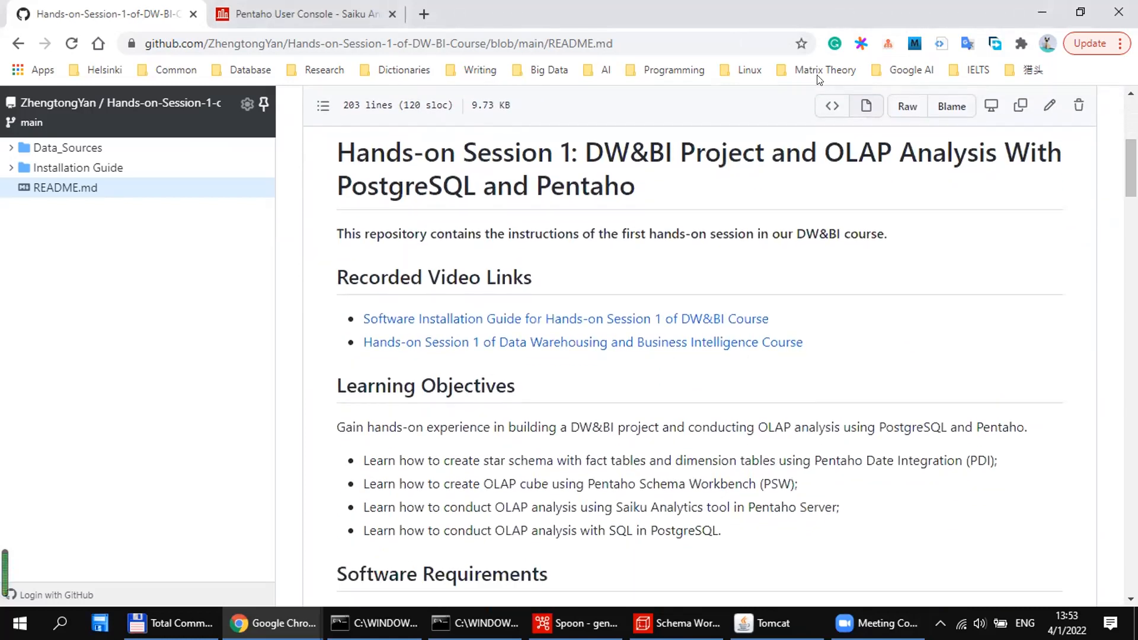
{"action": "left_click_drag", "start_coordinate": [1131, 180], "coordinate": [1131, 300]}
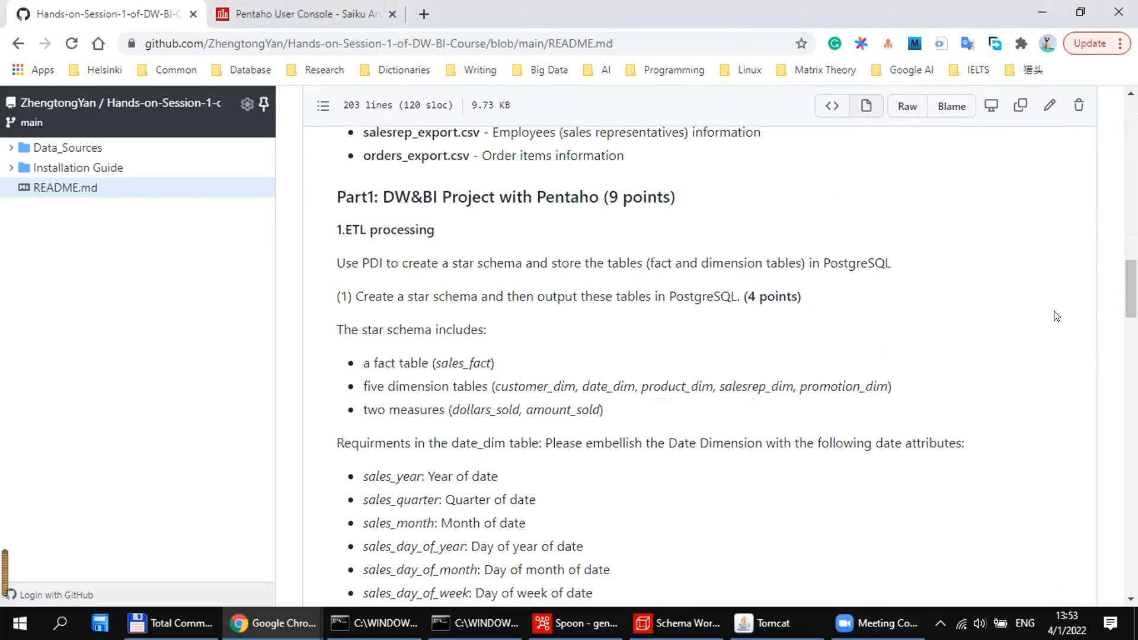
Switch to Spoon's orders_import_transform and examine the filename and delimiter settings of the Orders CSV file input step.
{"action": "left_click", "coordinate": [576, 623]}
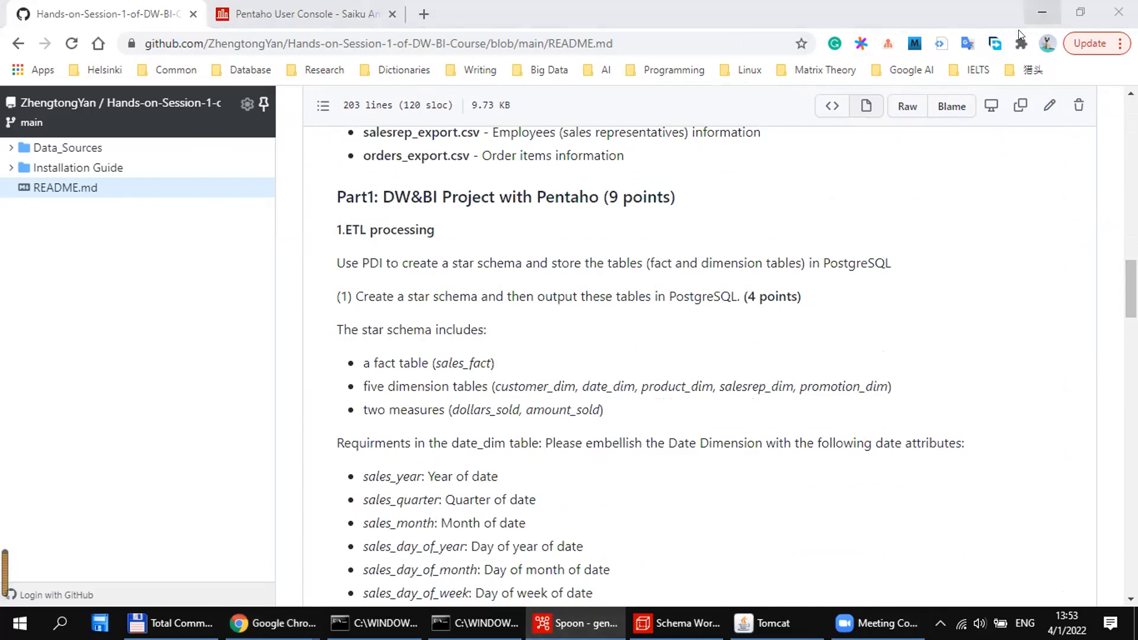
{"action": "left_click", "coordinate": [1041, 13]}
{"action": "left_click", "coordinate": [923, 83]}
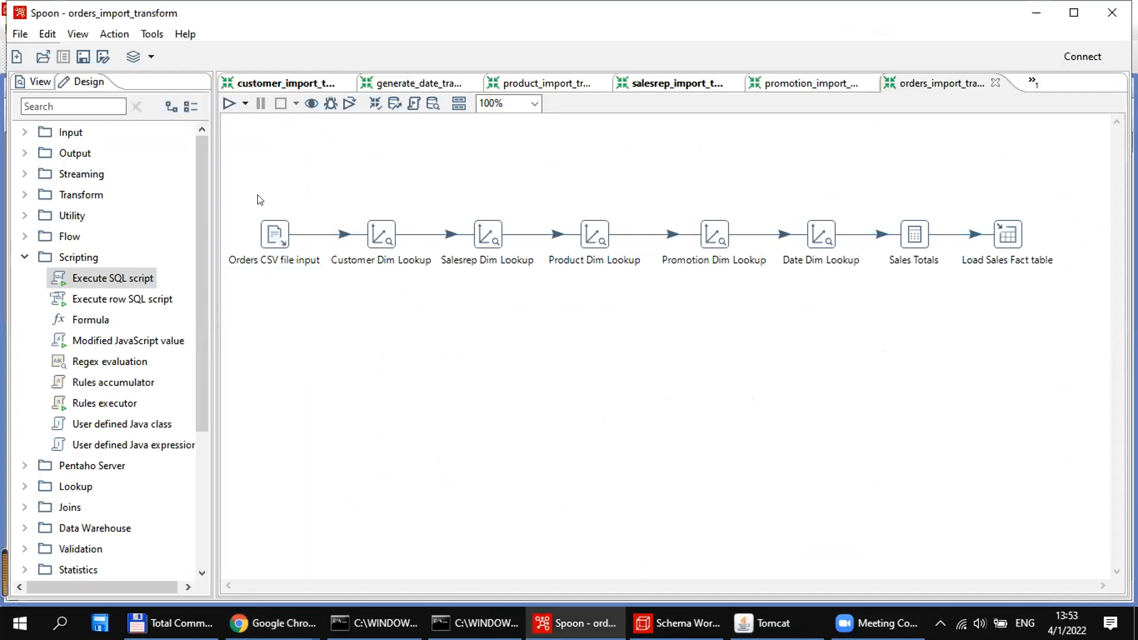
{"action": "mouse_move", "coordinate": [270, 245]}
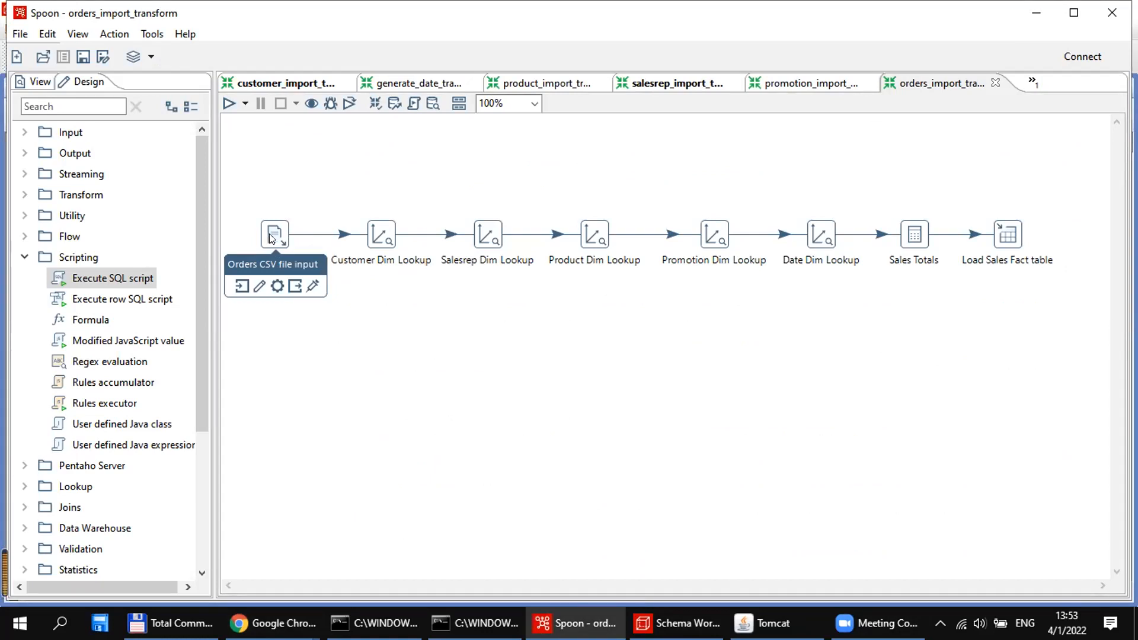
{"action": "double_click", "coordinate": [269, 232]}
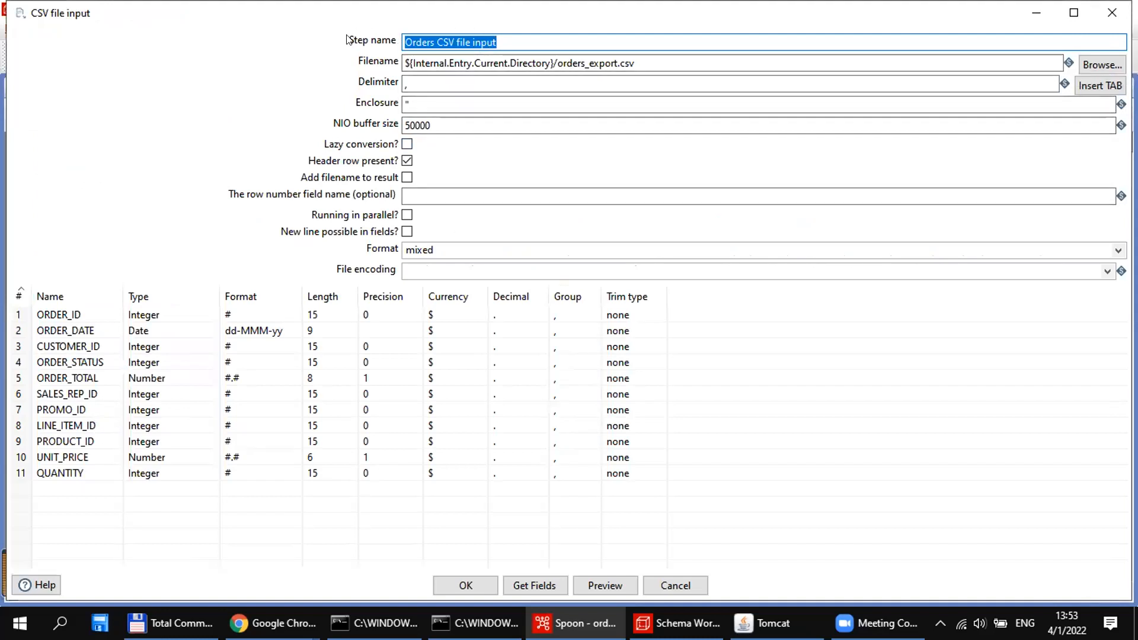
{"action": "left_click", "coordinate": [442, 42]}
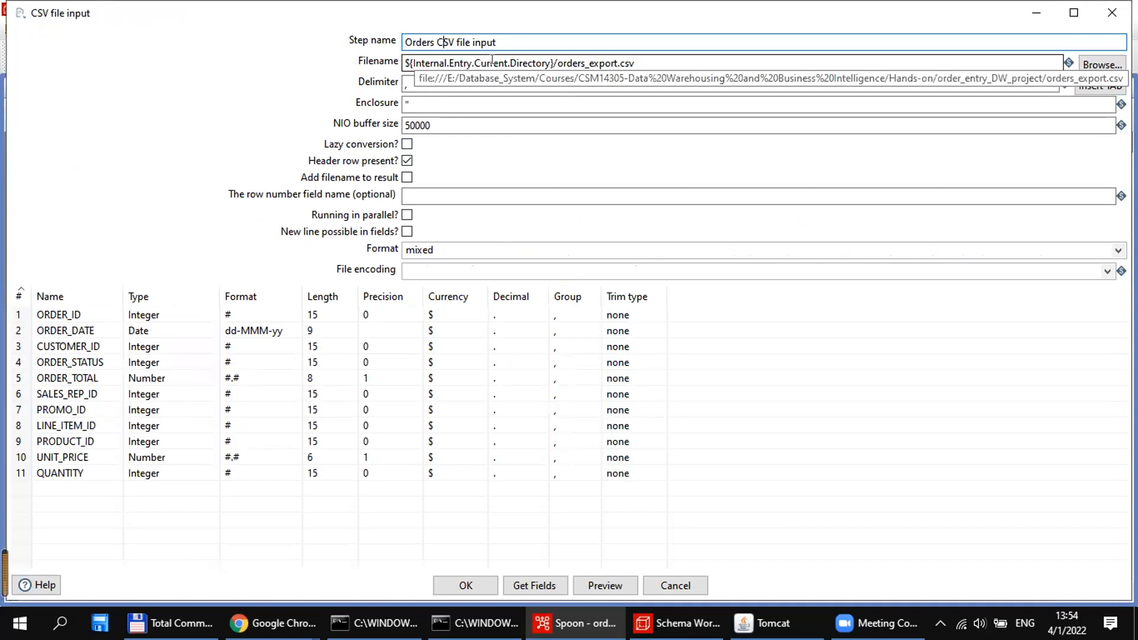
{"action": "left_click", "coordinate": [409, 79]}
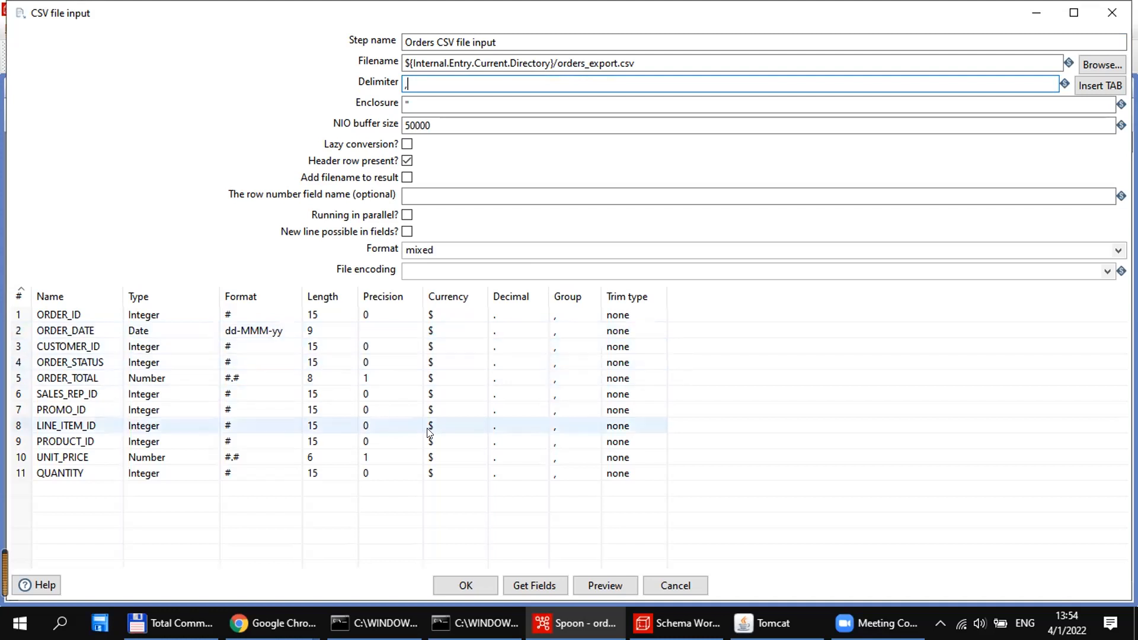
Preview 10 rows of the Orders CSV file input and put the preview and step settings away.
{"action": "left_click", "coordinate": [601, 583]}
{"action": "type", "text": "10"}
{"action": "key", "text": "Return"}
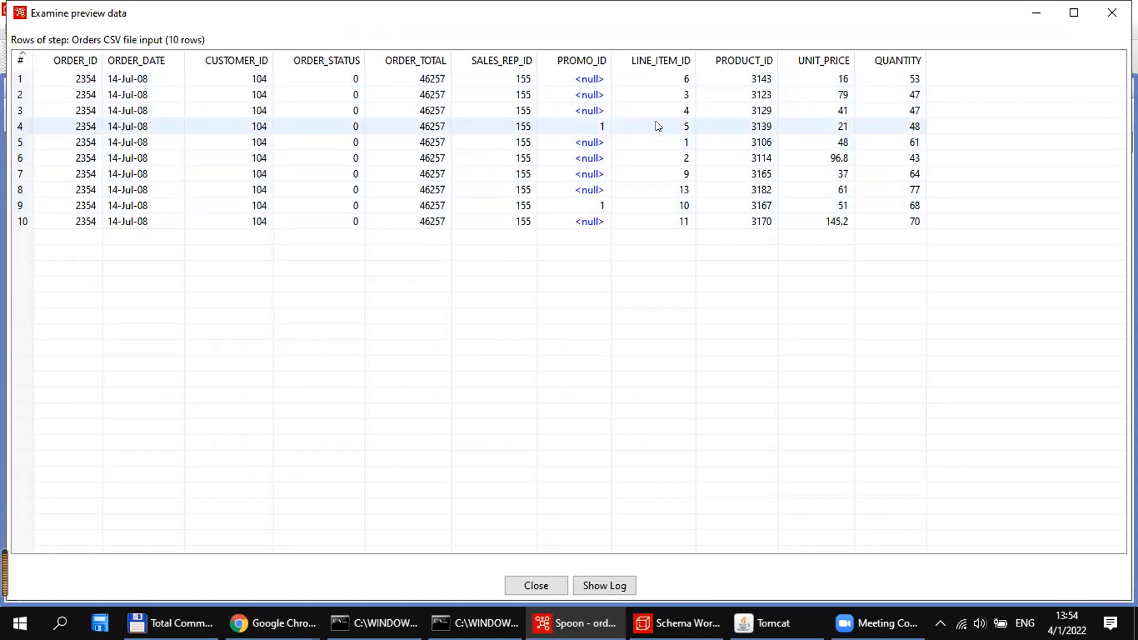
{"action": "left_click", "coordinate": [1095, 14]}
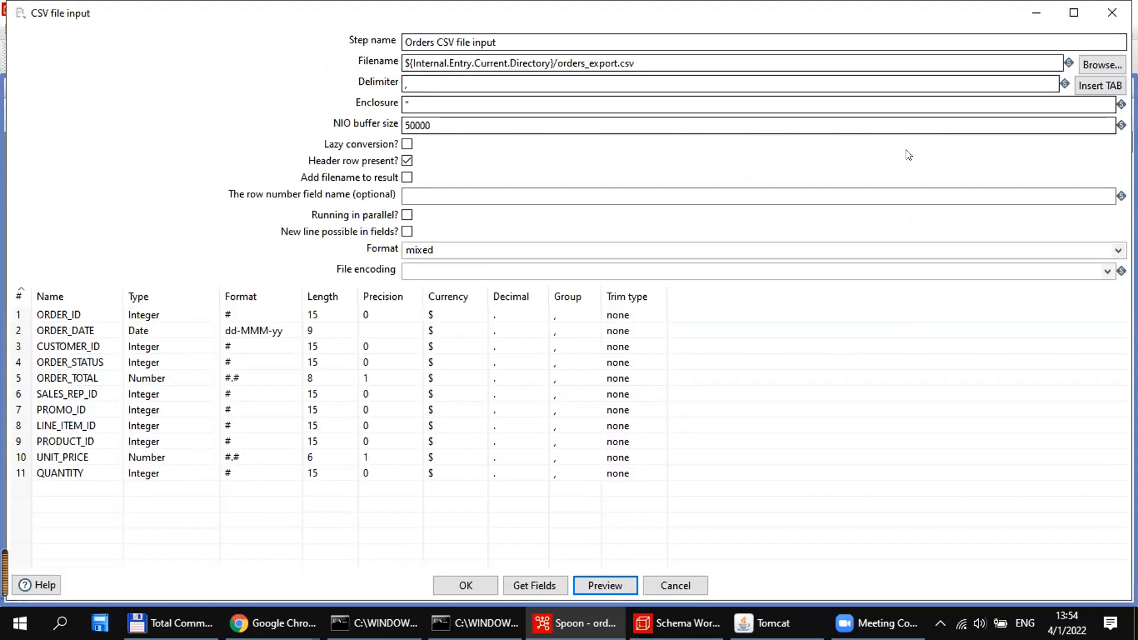
{"action": "left_click", "coordinate": [1033, 15]}
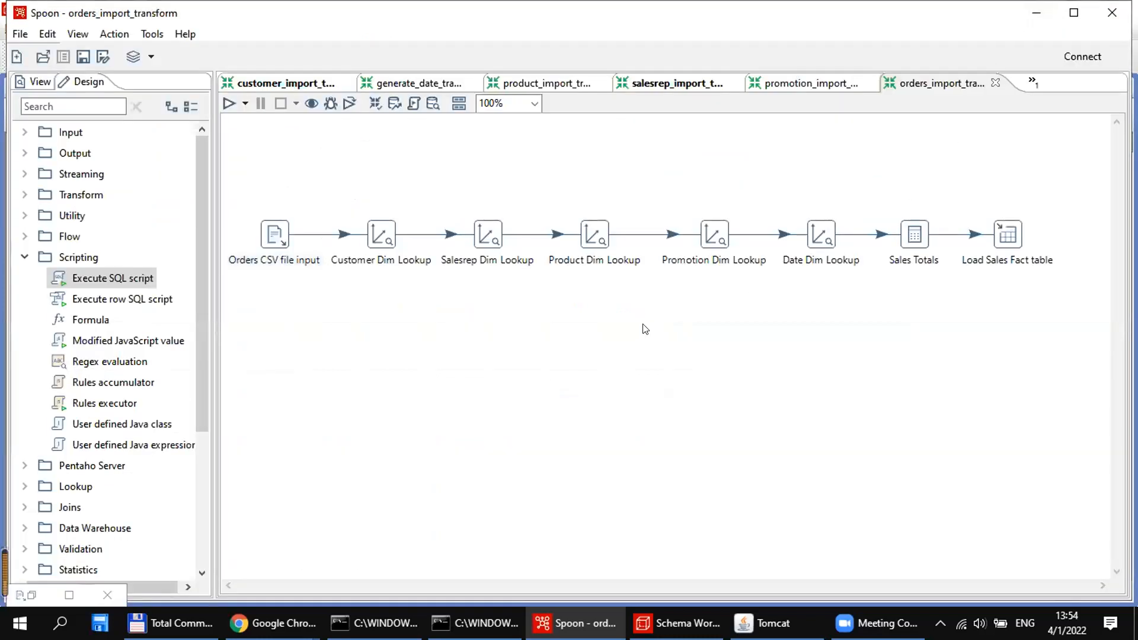
Reopen the Orders CSV file input settings to check the fields, close them and minimize Spoon.
{"action": "left_click", "coordinate": [275, 234]}
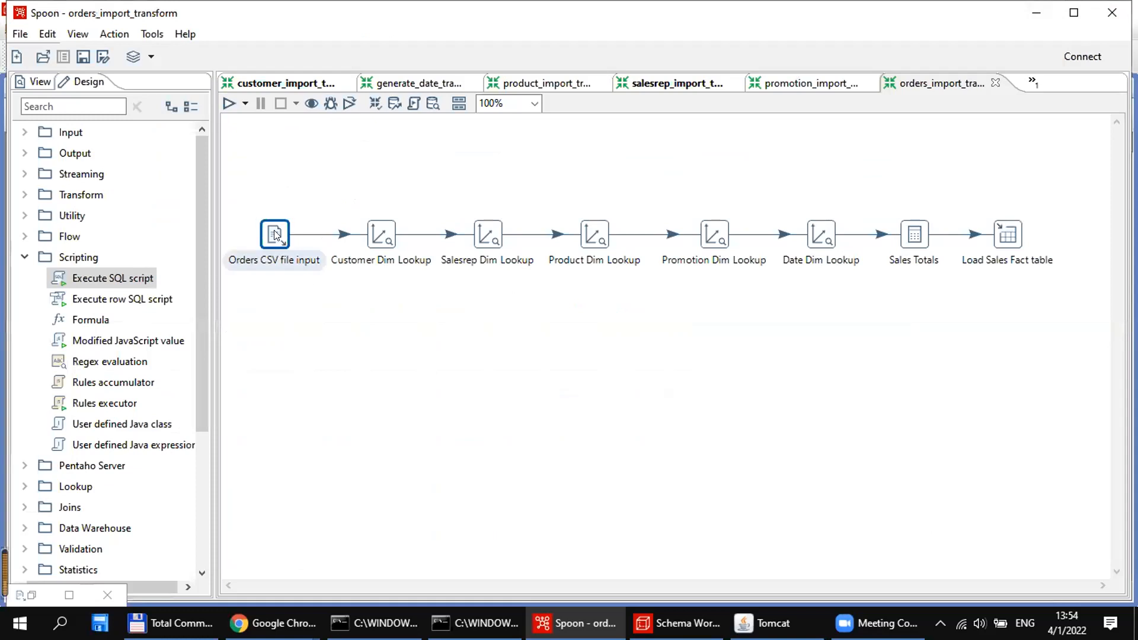
{"action": "double_click", "coordinate": [275, 234]}
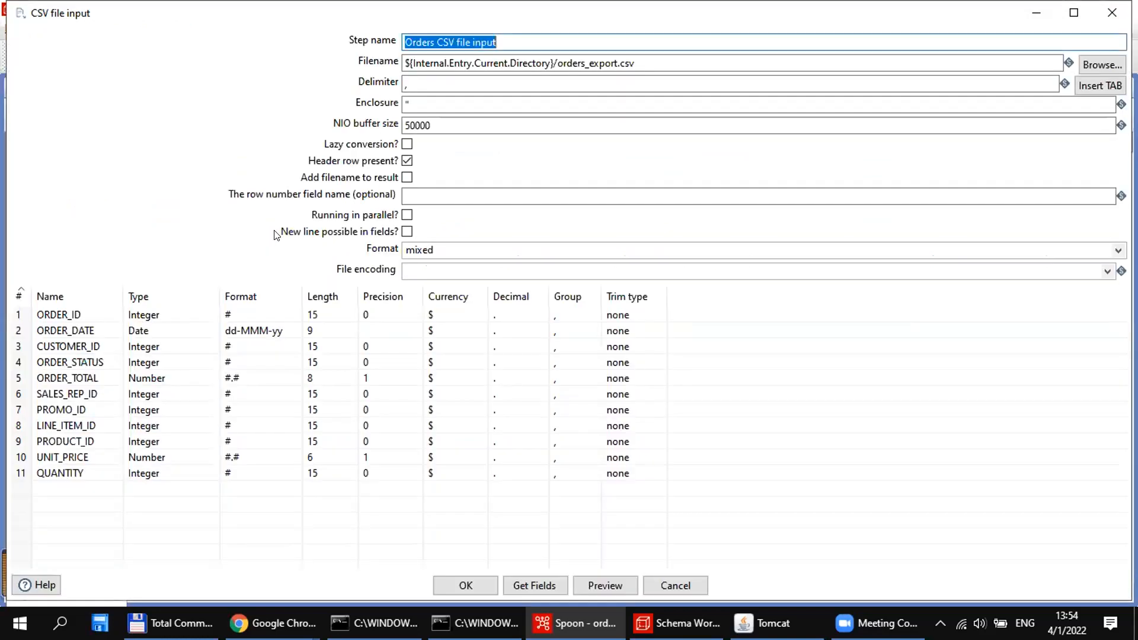
{"action": "left_click", "coordinate": [1098, 10]}
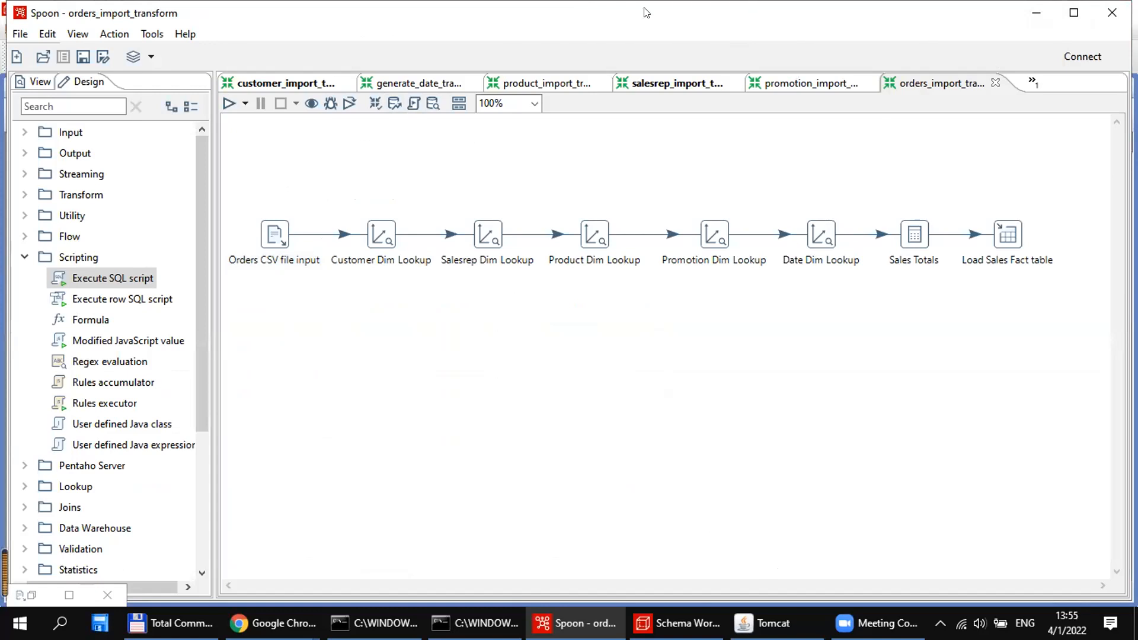
{"action": "left_click", "coordinate": [1035, 18]}
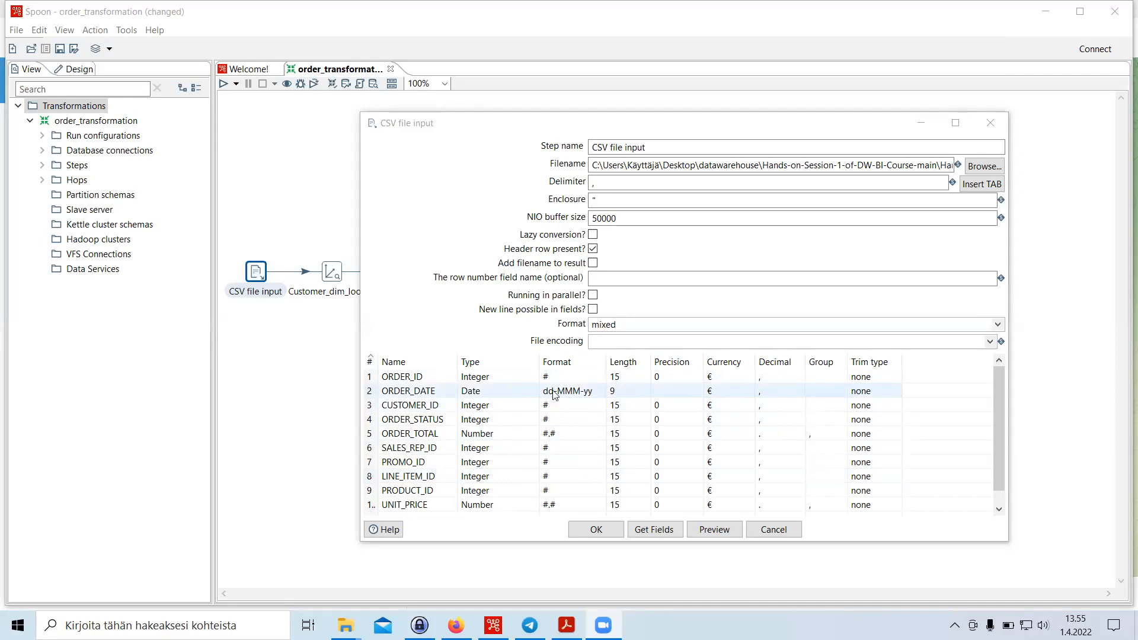
Preview the CSV file input in order_transformation, examine the ORDER_DATE conversion entry in the error log, and dismiss the messages.
{"action": "left_click", "coordinate": [727, 532]}
{"action": "left_click", "coordinate": [696, 369]}
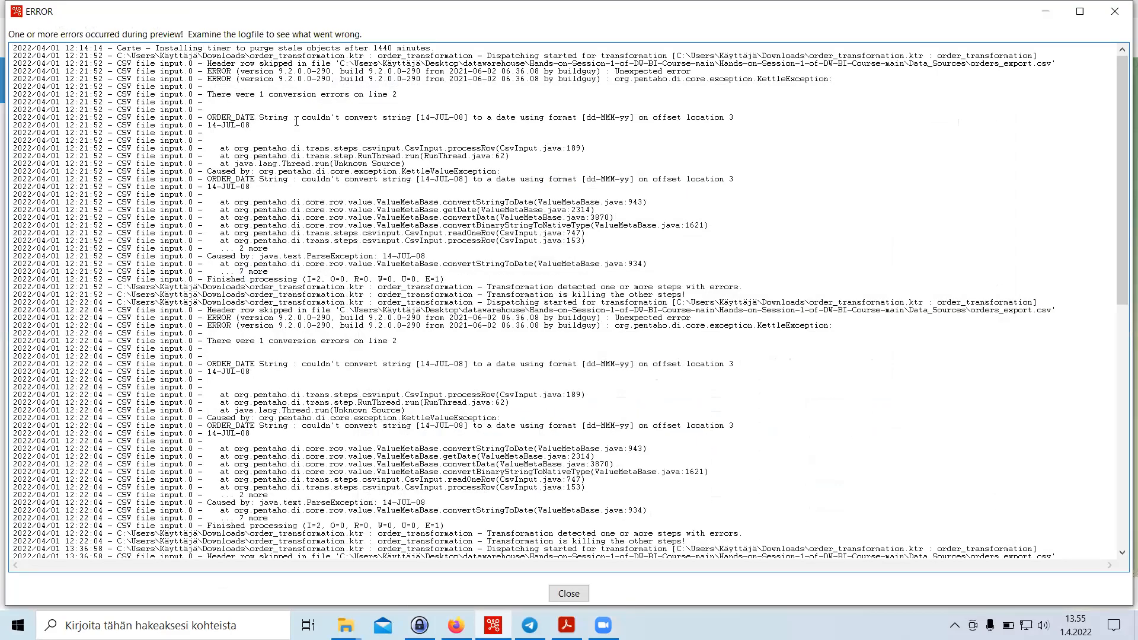
{"action": "left_click_drag", "start_coordinate": [305, 117], "coordinate": [647, 119]}
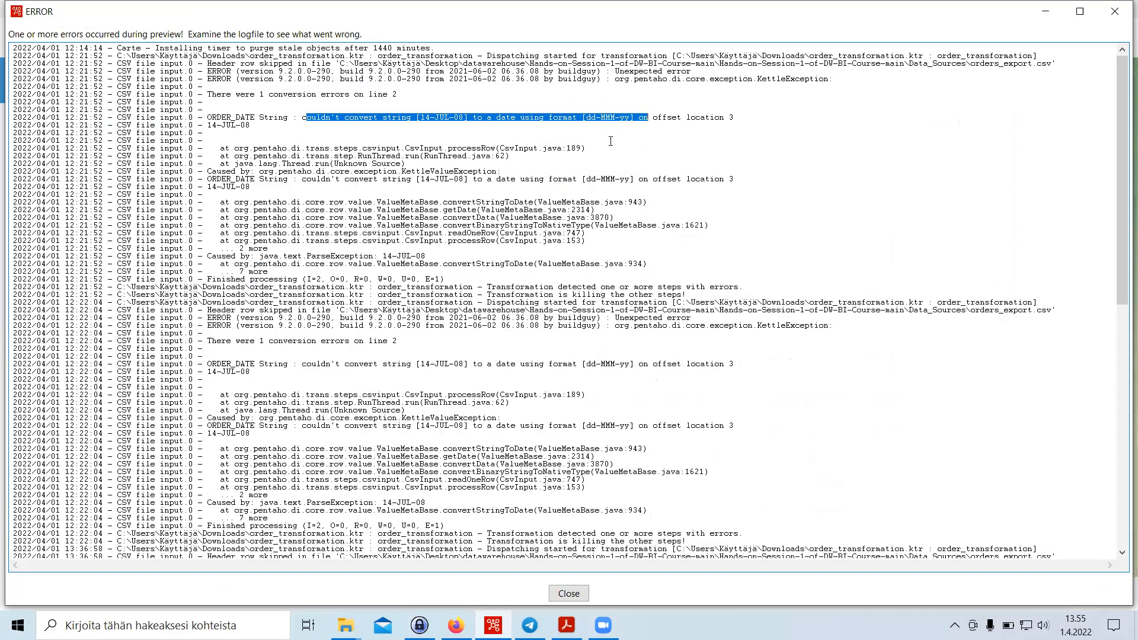
{"action": "left_click", "coordinate": [1115, 12]}
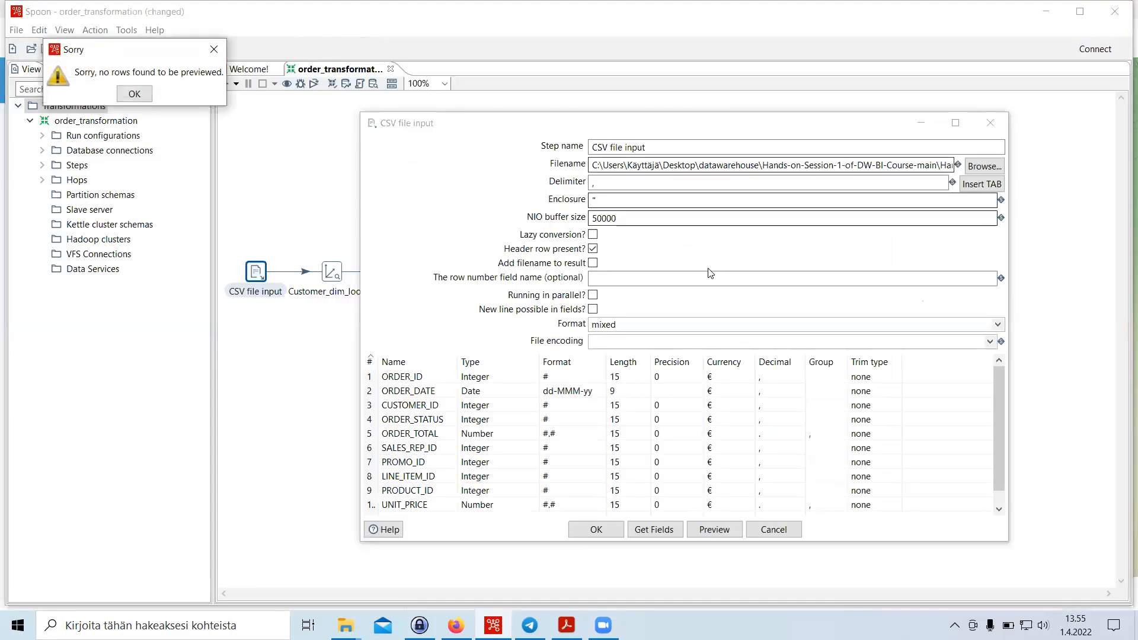
{"action": "left_click", "coordinate": [135, 93]}
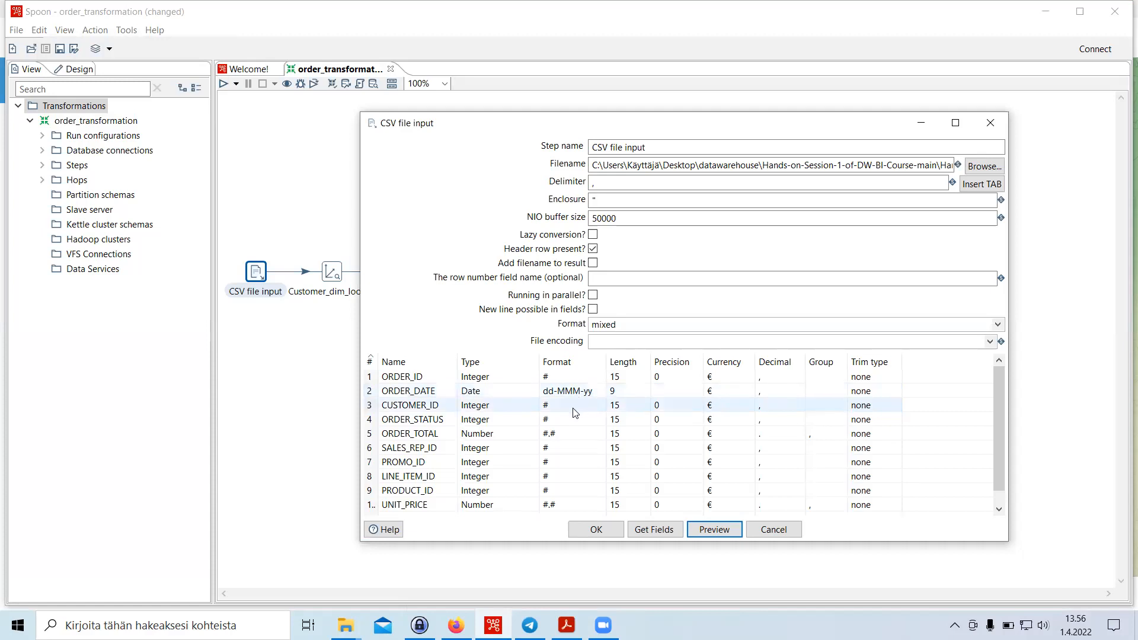
Try shortening the ORDER_DATE field's format to dd-MM-yy, and restore it to dd-MMM-yy.
{"action": "left_click", "coordinate": [578, 391]}
{"action": "left_click", "coordinate": [577, 391]}
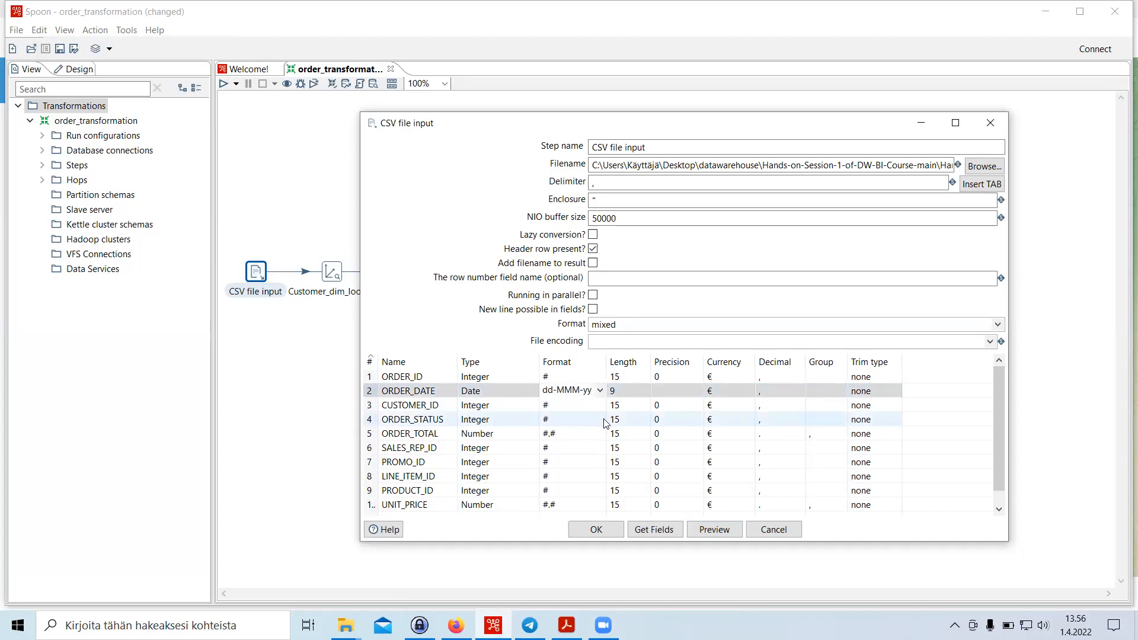
{"action": "key", "text": "BackSpace"}
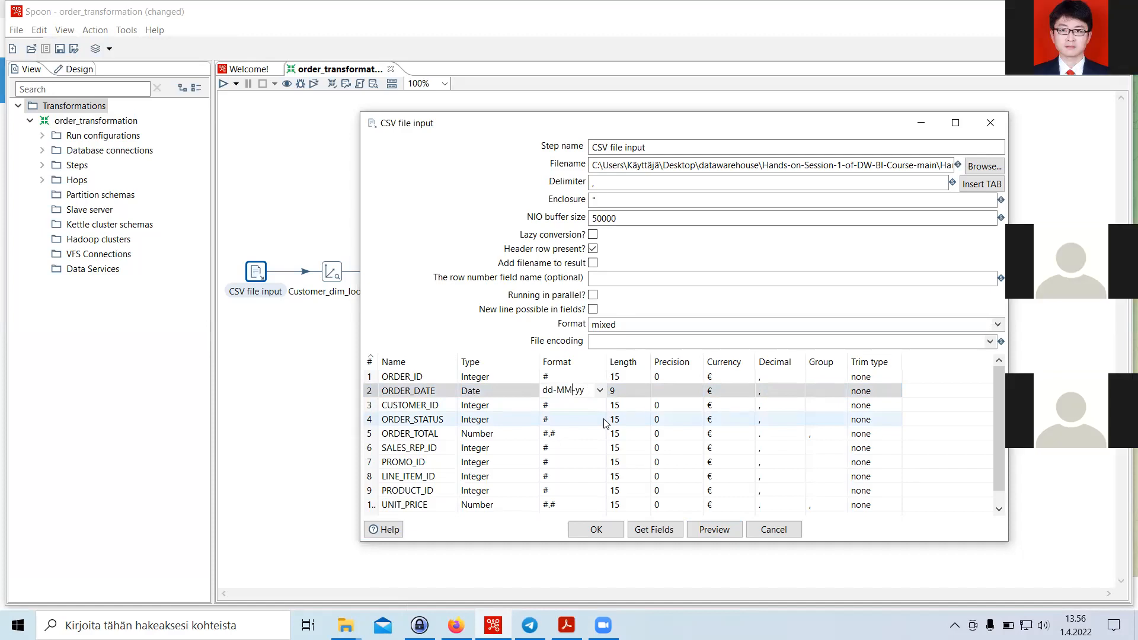
{"action": "type", "text": "M"}
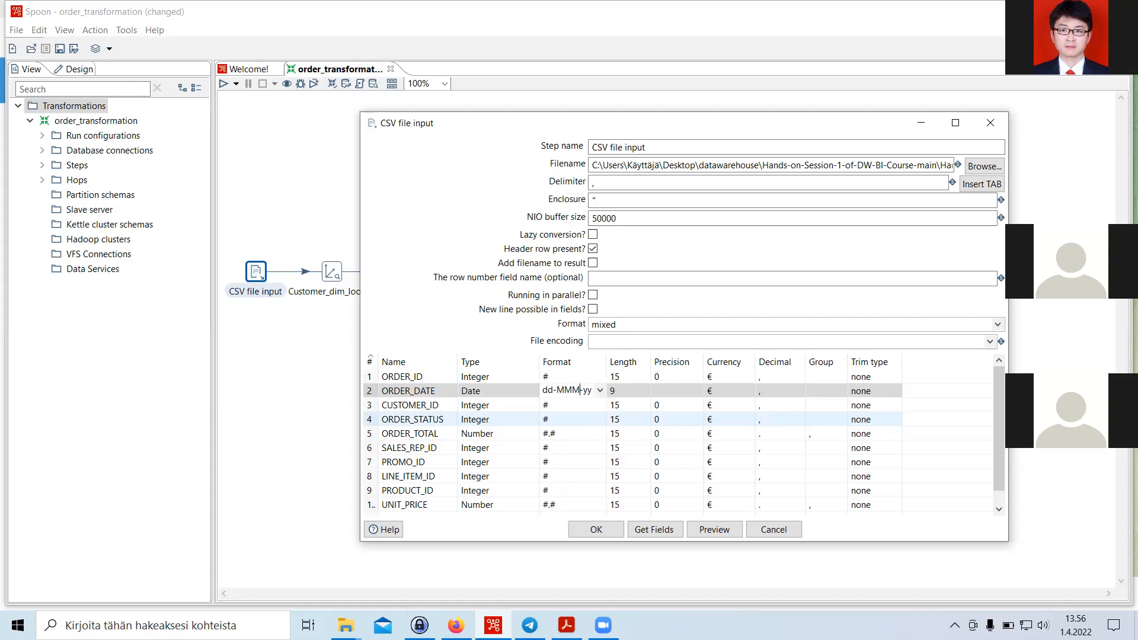